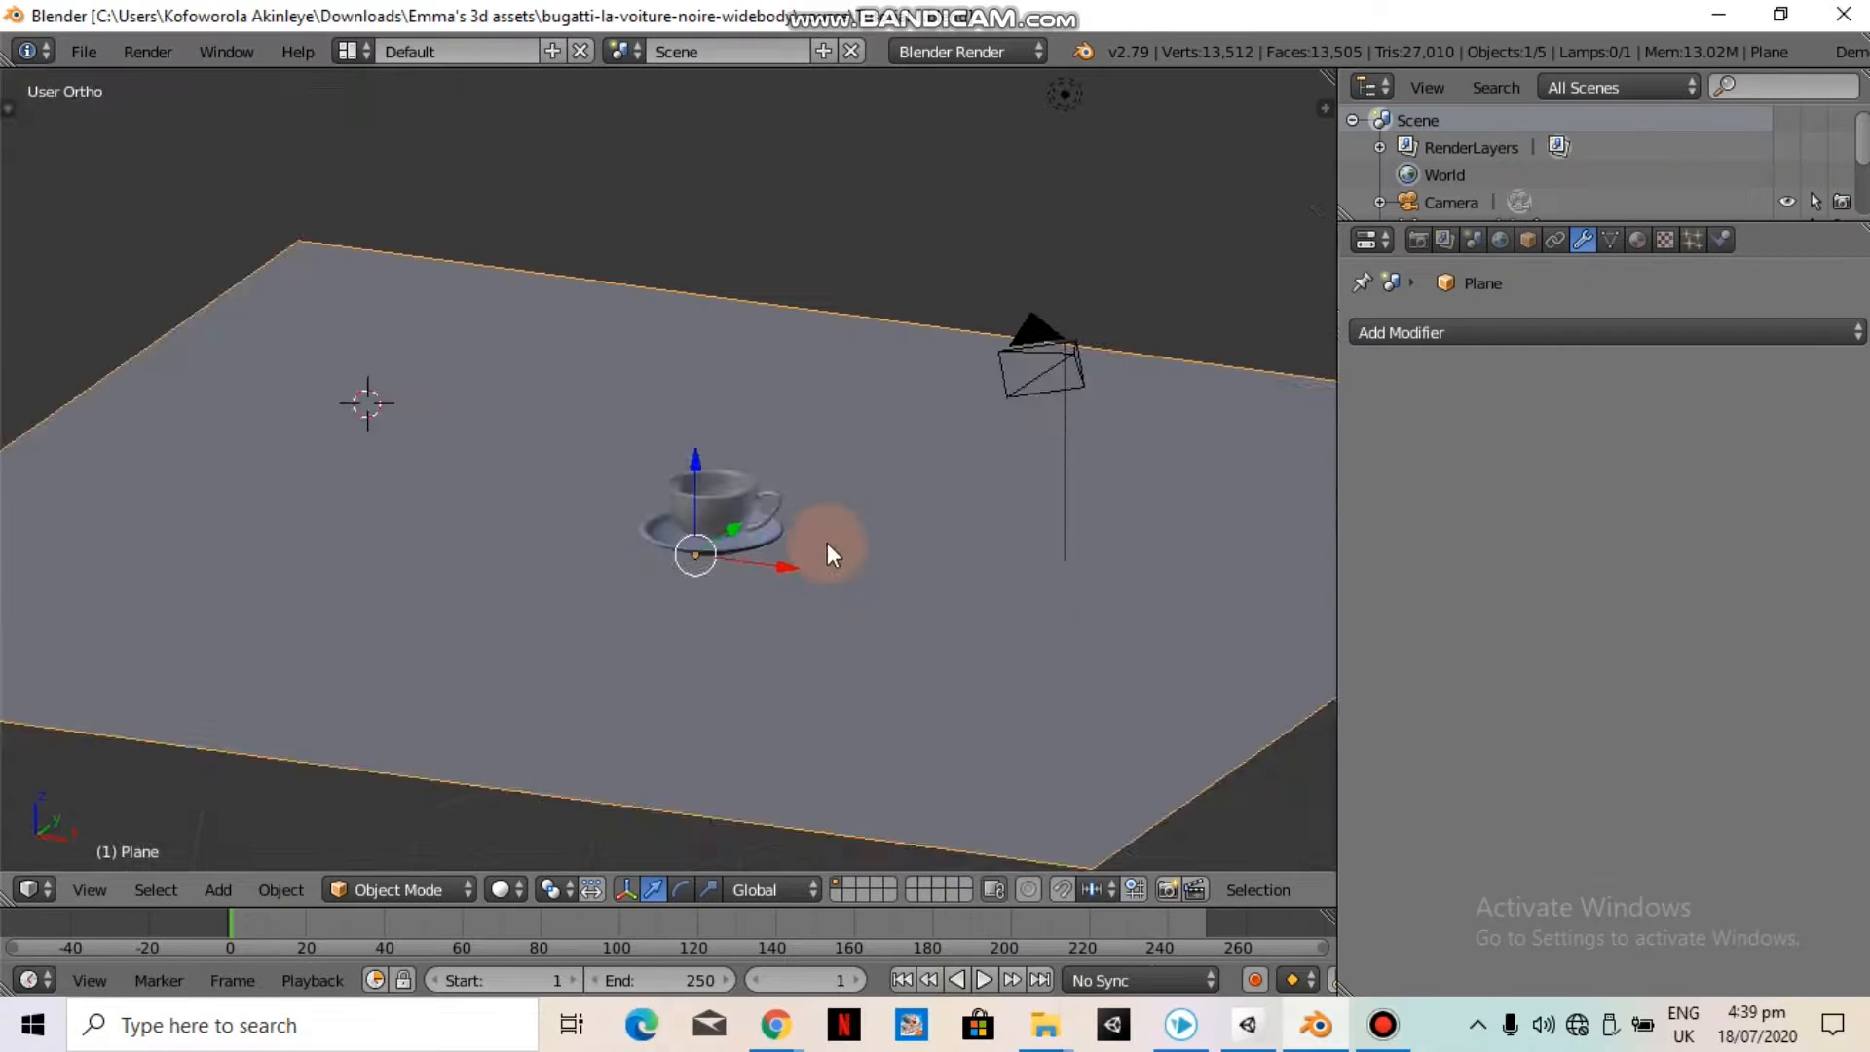
Examine the cup, saucer and ground plane from several angles and distances
scroll(817, 507, up, 3)
scroll(741, 506, down, 4)
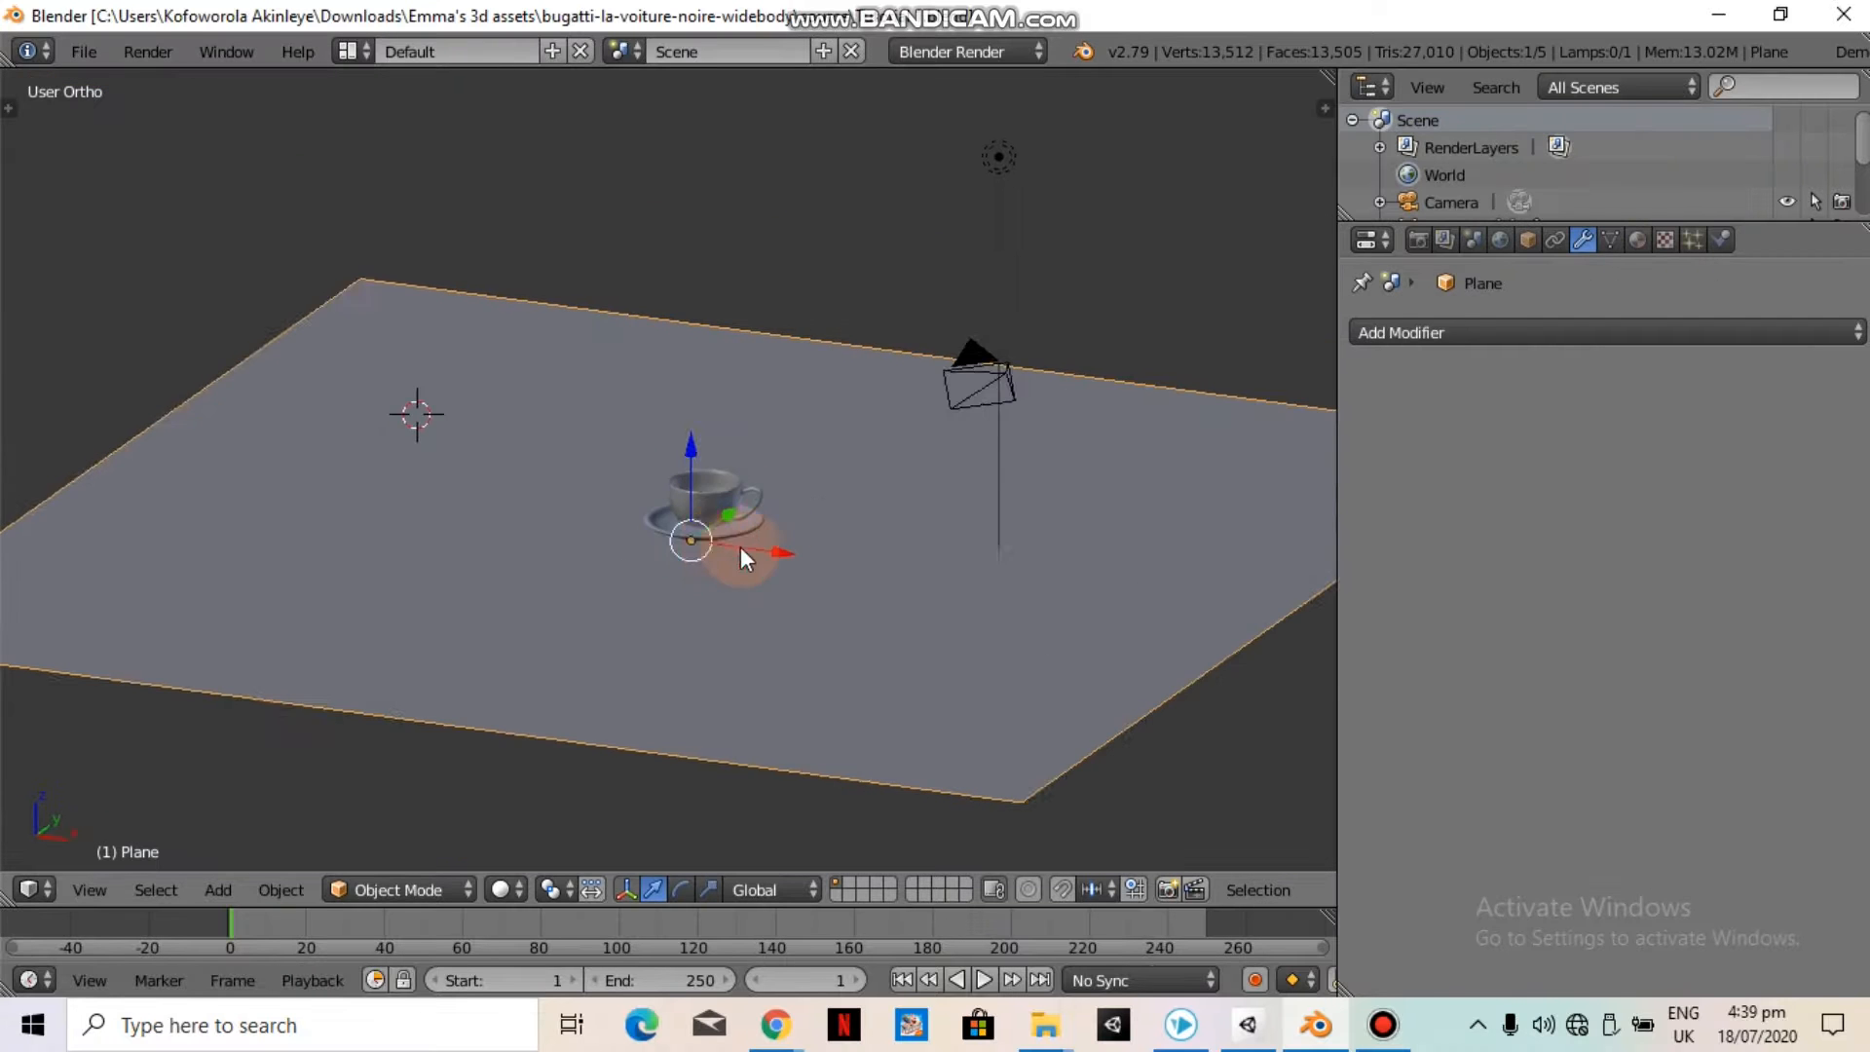
middle_drag(717, 546, 789, 535)
scroll(789, 536, down, 1)
scroll(791, 537, down, 2)
scroll(799, 573, up, 4)
scroll(778, 537, down, 3)
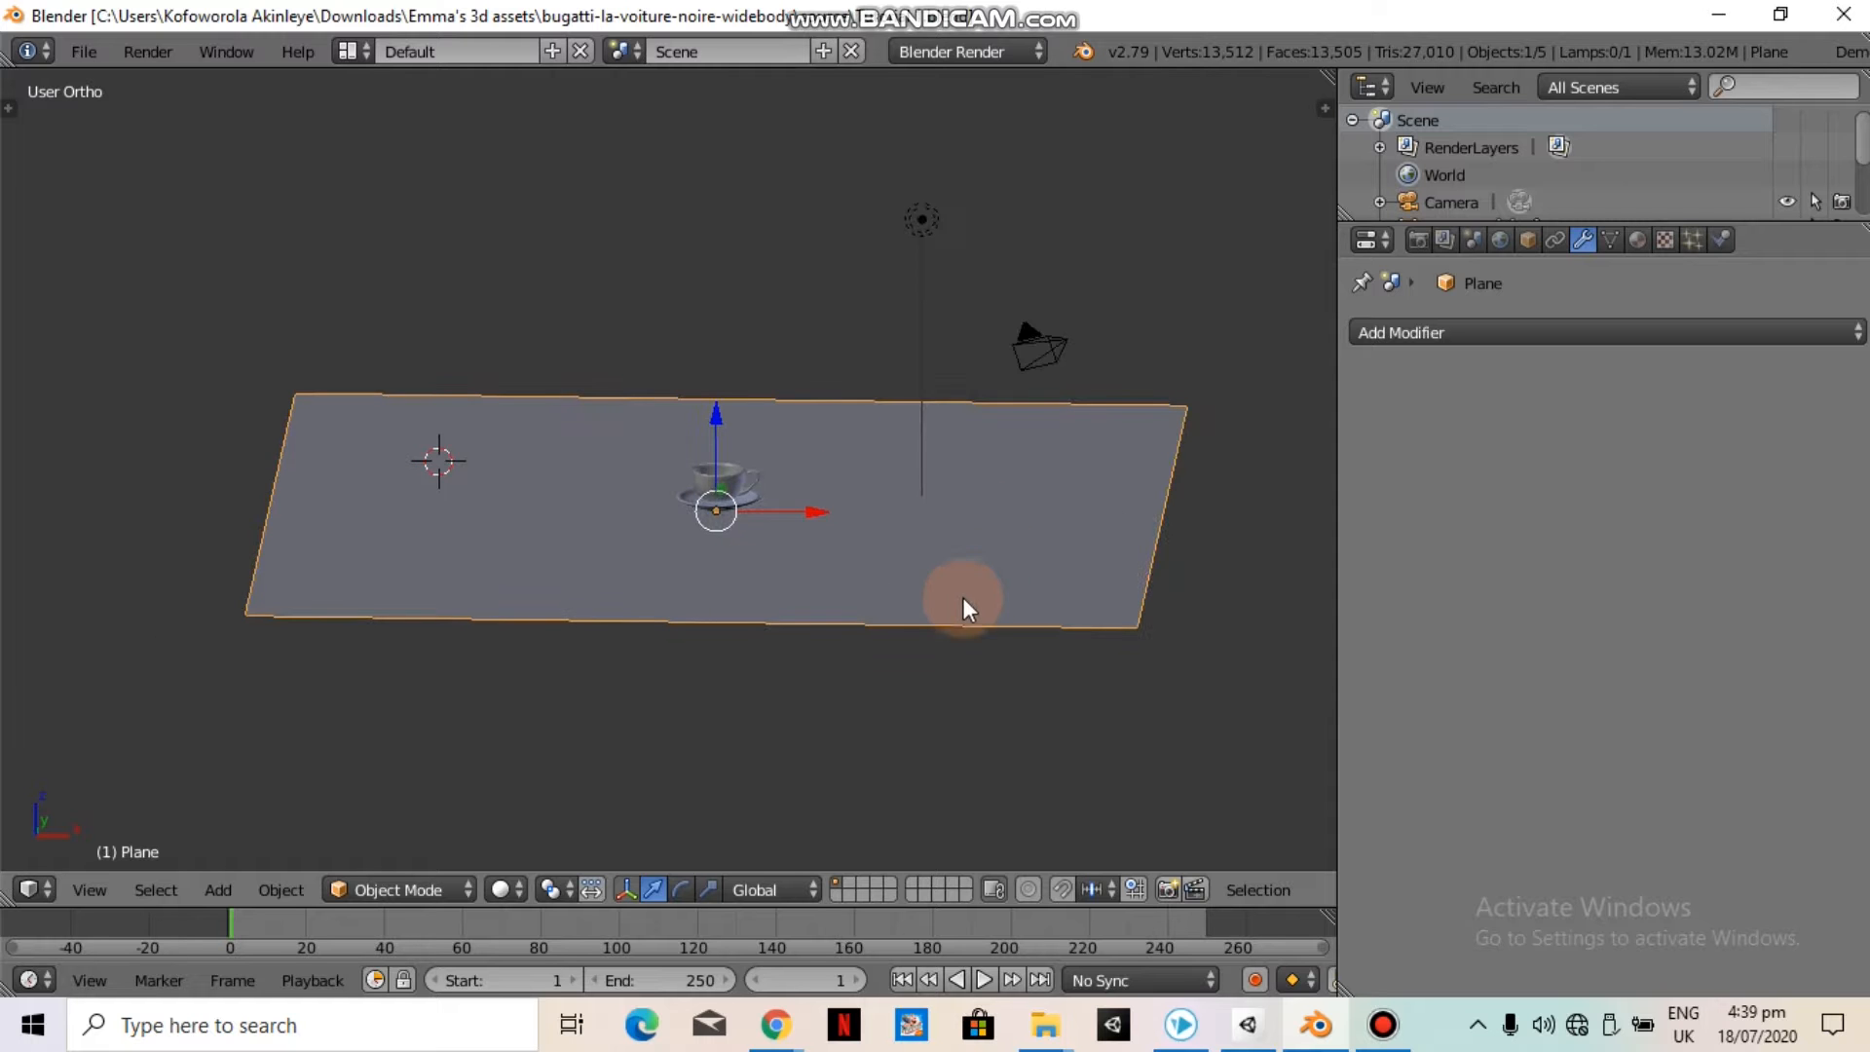
scroll(1012, 532, up, 2)
scroll(955, 606, down, 3)
middle_drag(693, 434, 726, 407)
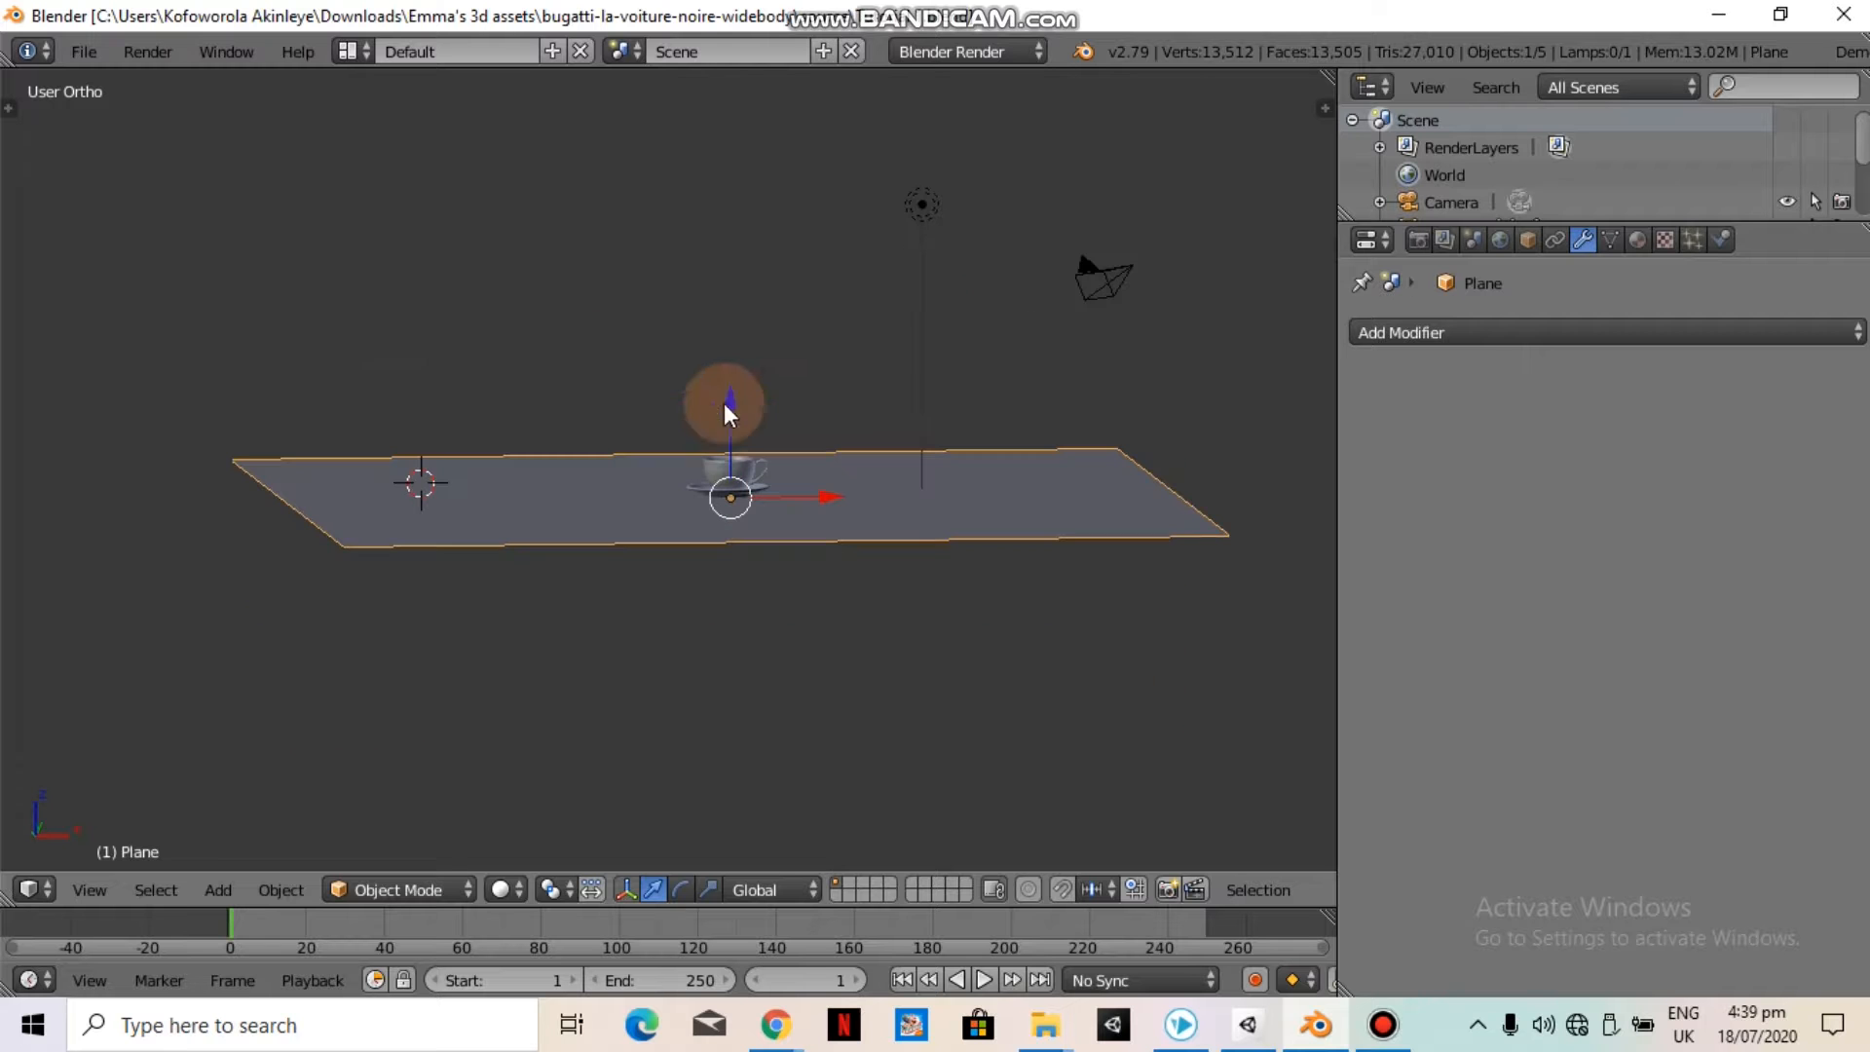
In the front view, raise the ground plane about 0.03 units along Z to meet the saucer's base
click(88, 889)
click(160, 715)
scroll(884, 577, up, 6)
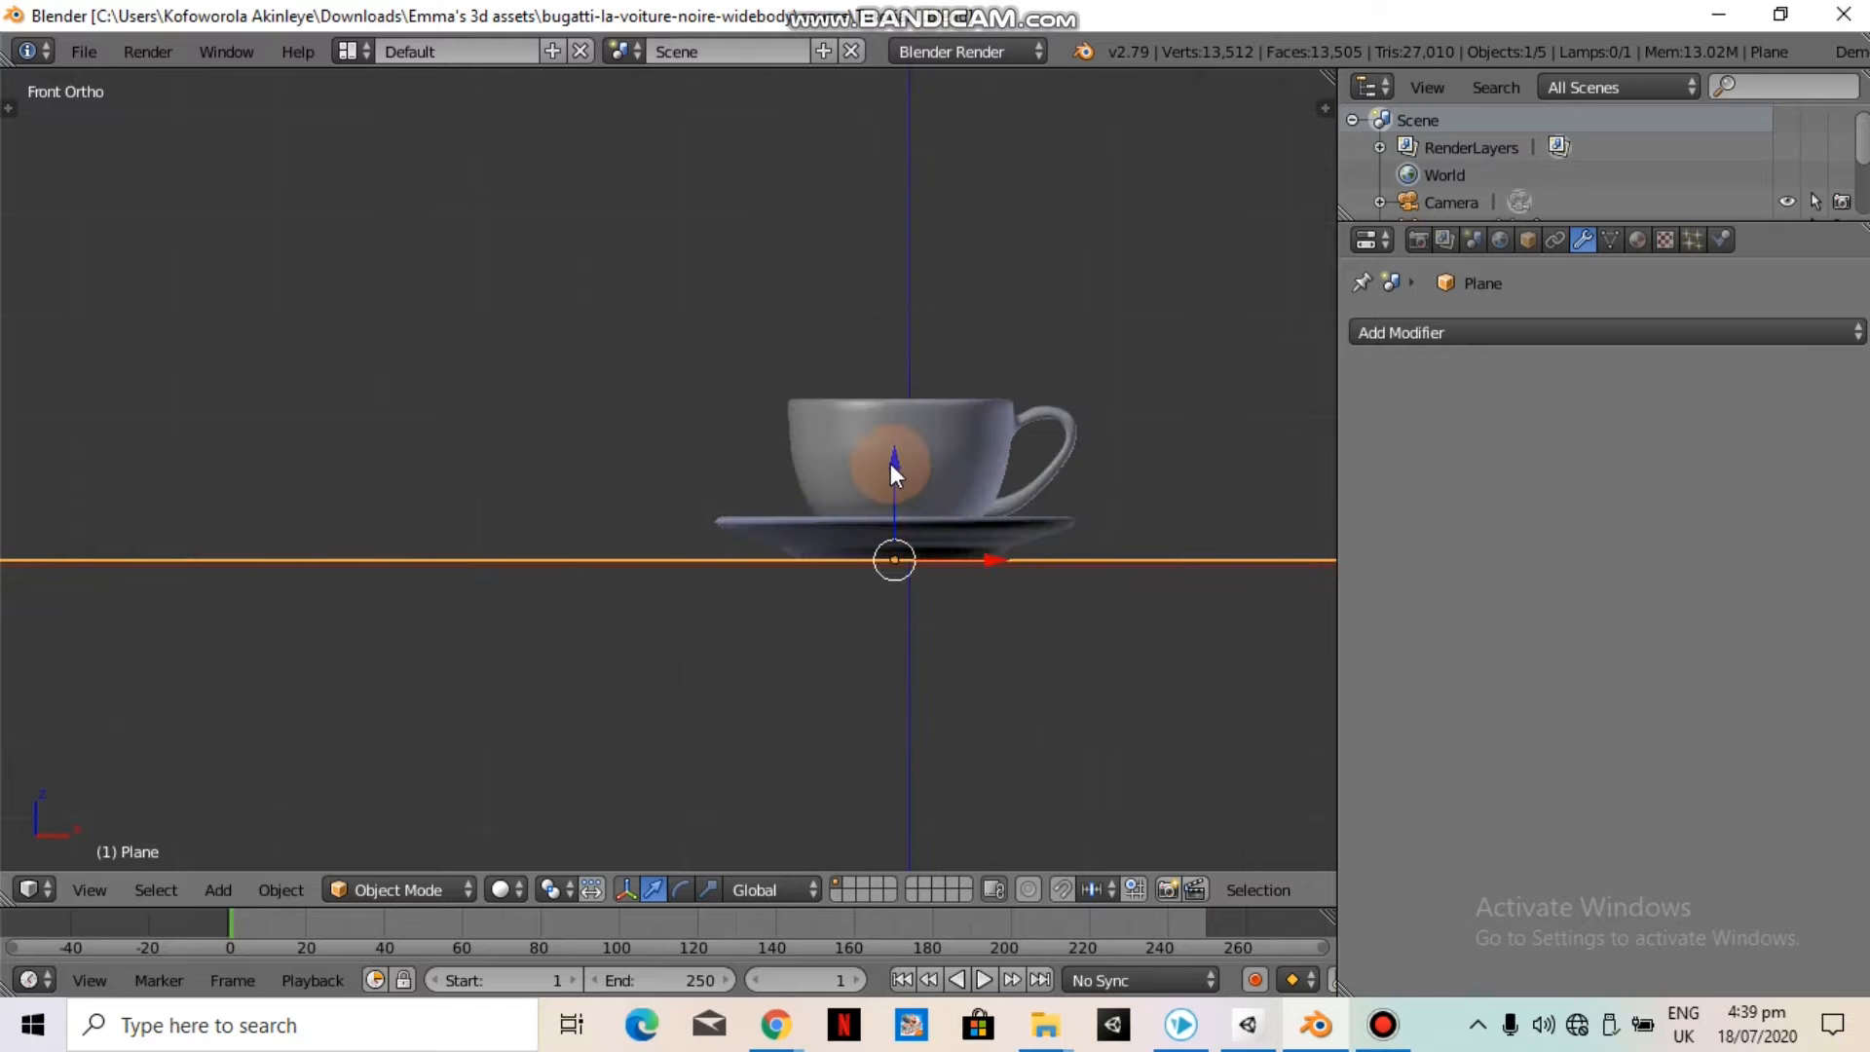
drag(893, 472, 897, 469)
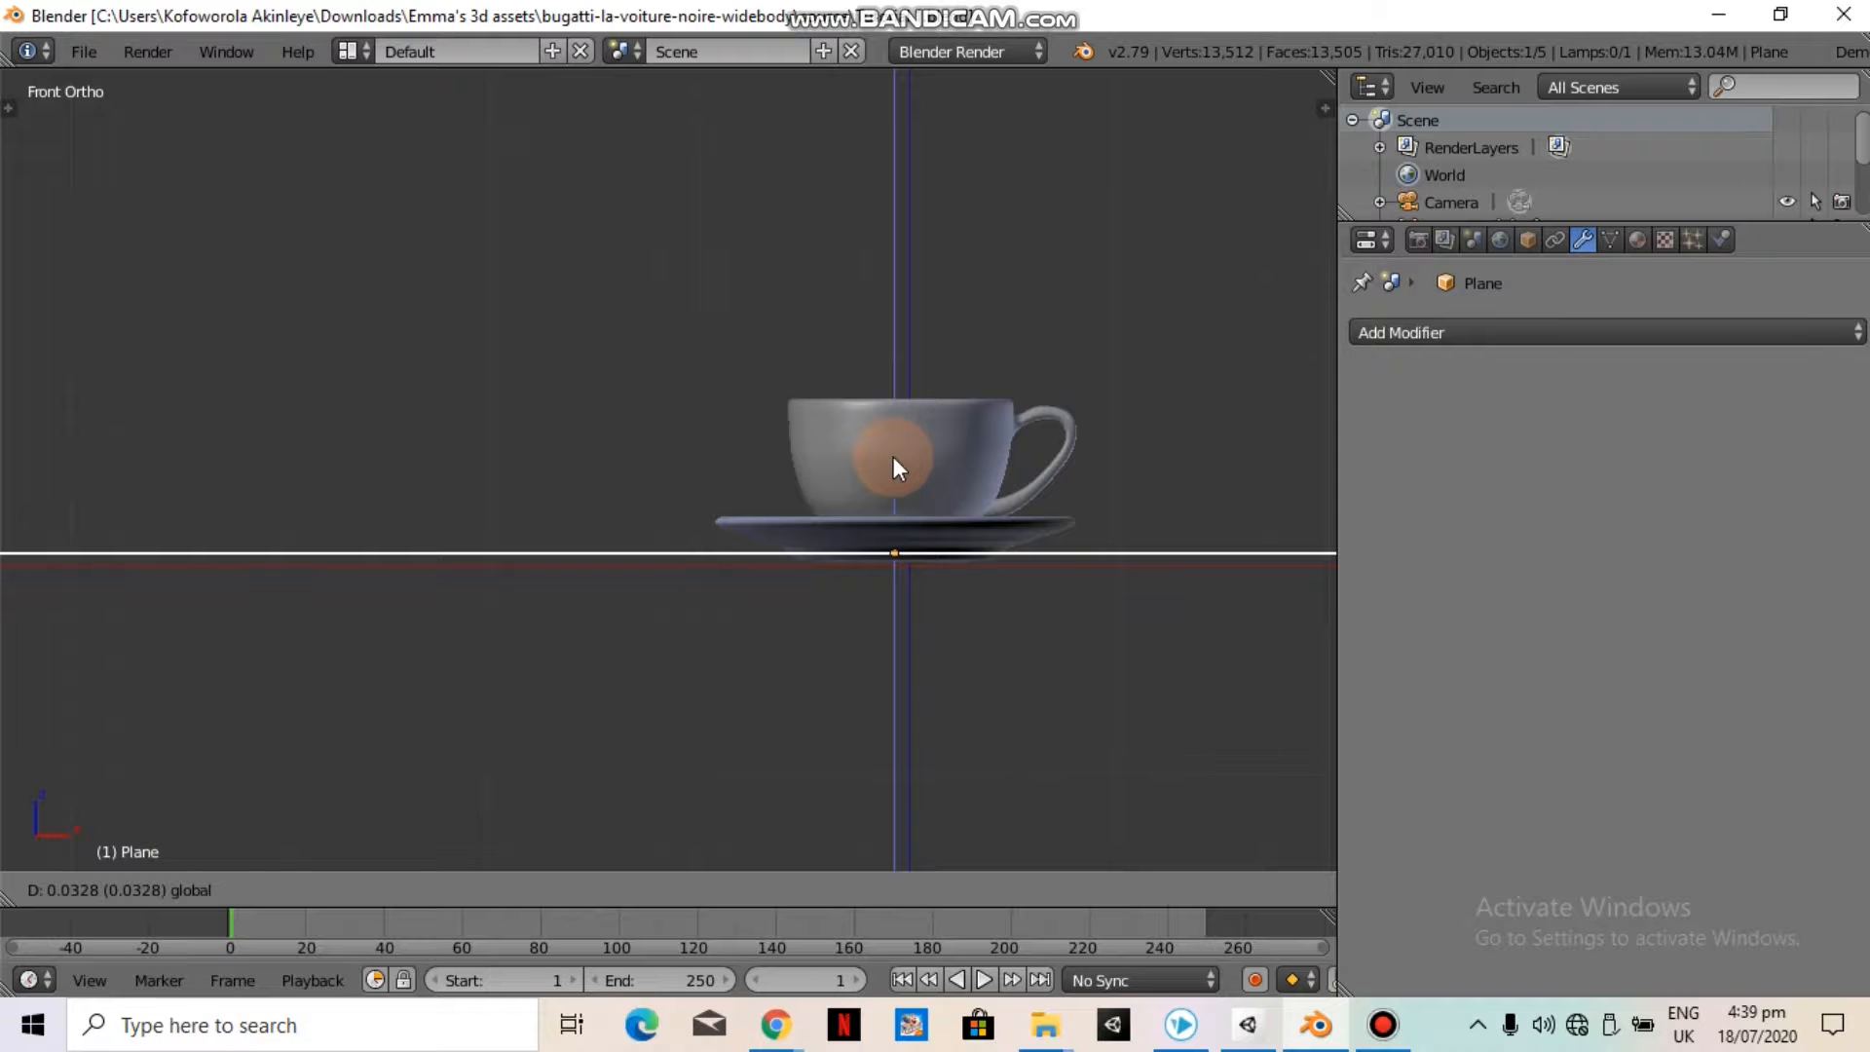
drag(894, 458, 893, 458)
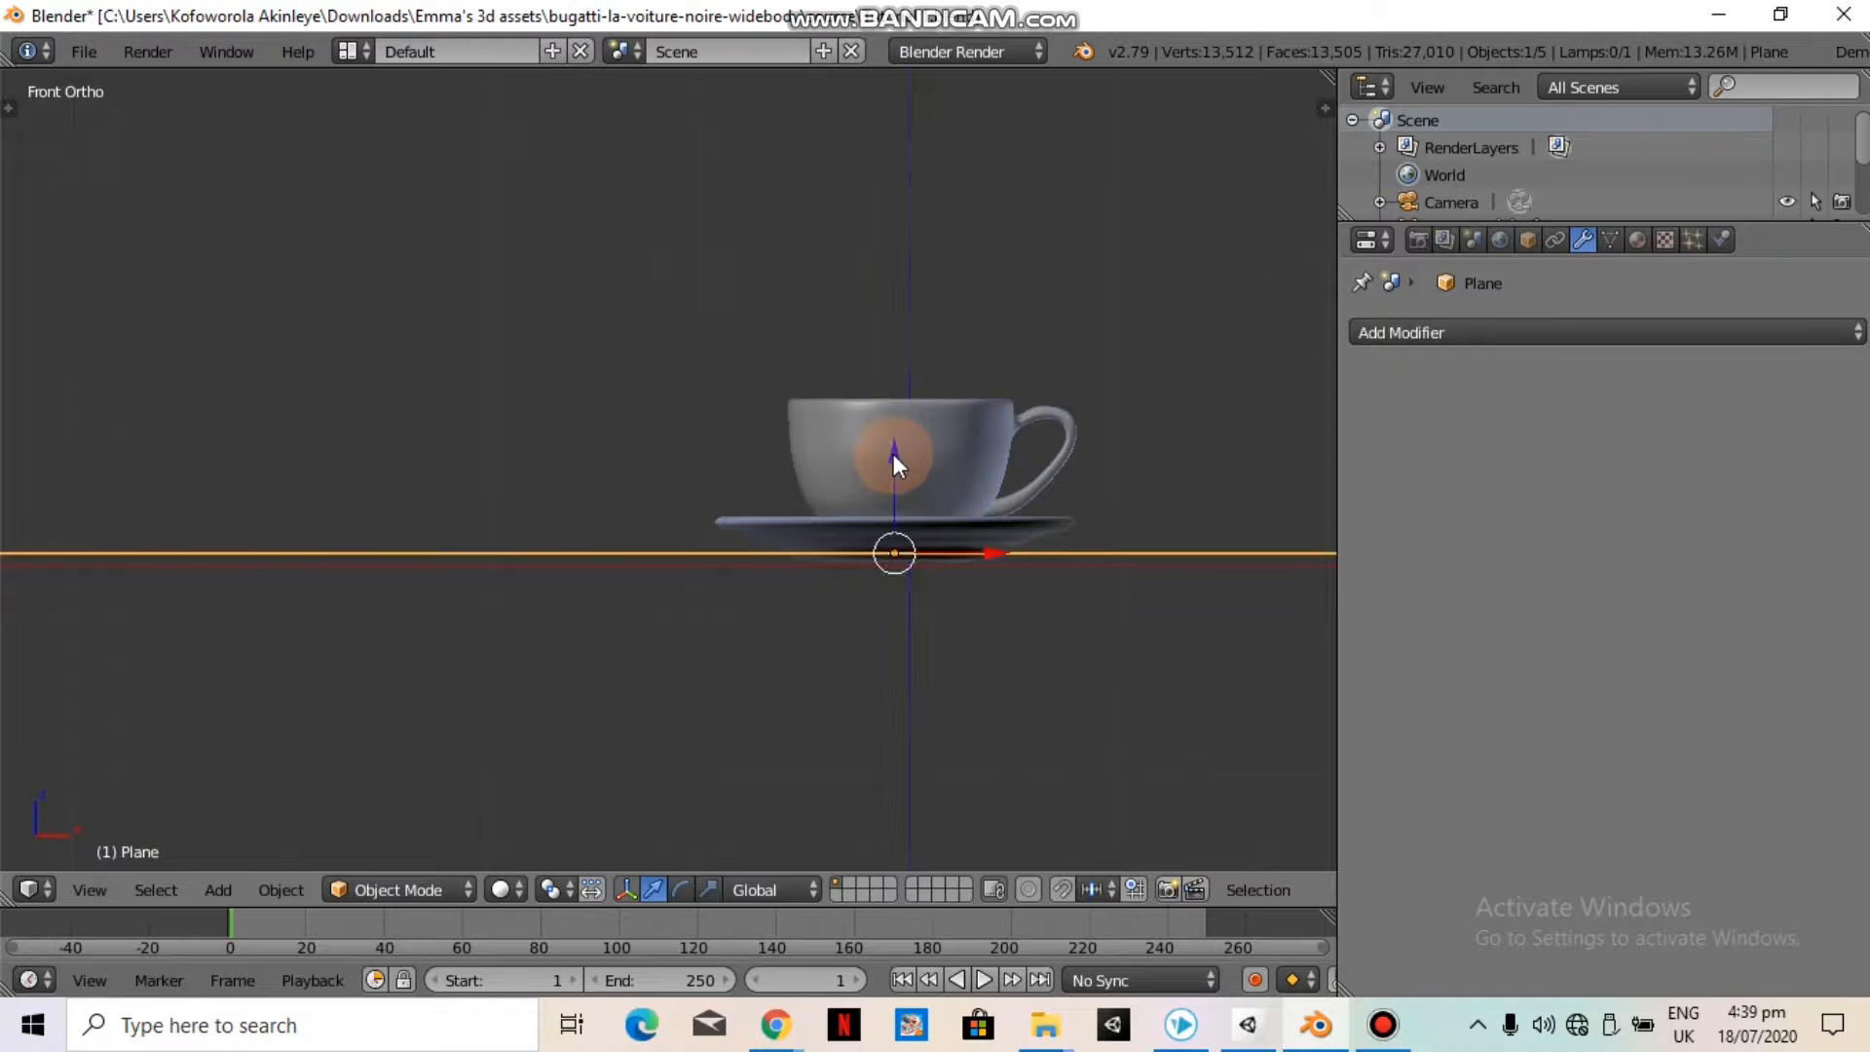
Duplicate the ground plane, raise the copy about 5.31 units along Z as a ceiling, and check it through the camera
scroll(895, 455, down, 4)
scroll(907, 584, down, 5)
scroll(902, 581, up, 3)
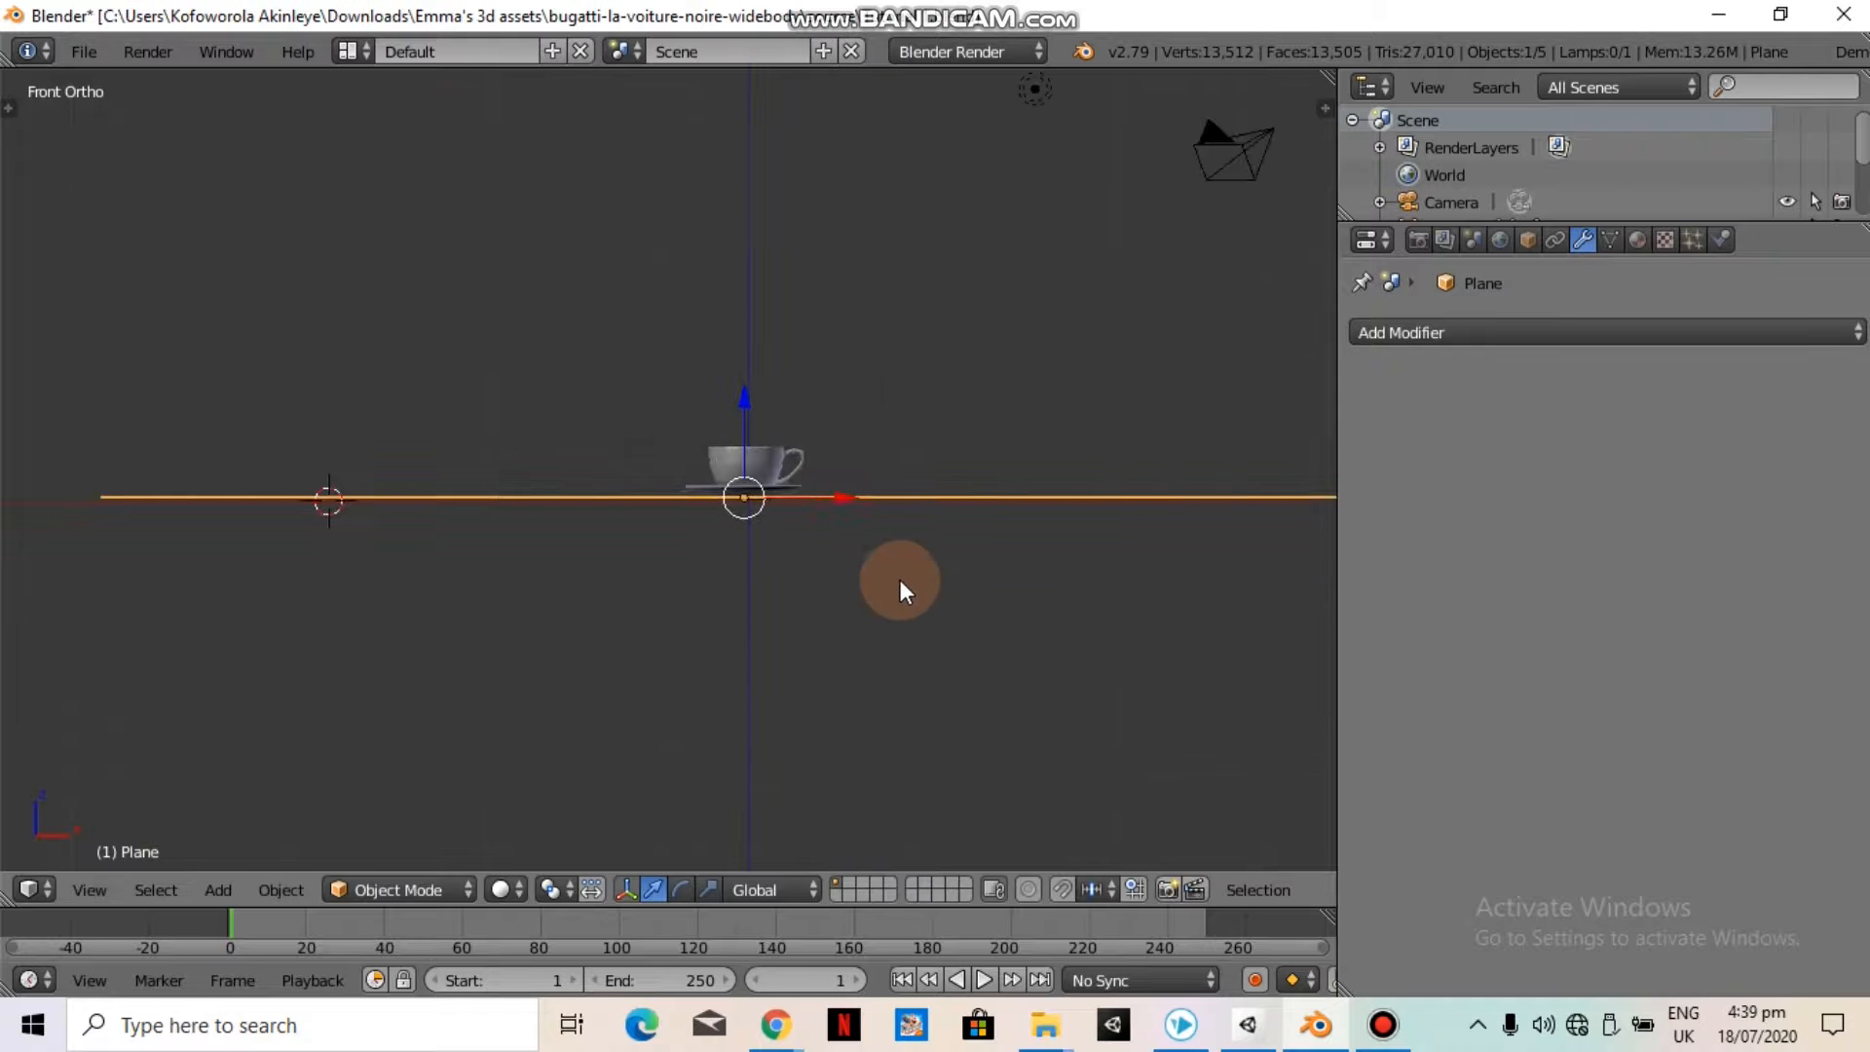
scroll(762, 327, down, 3)
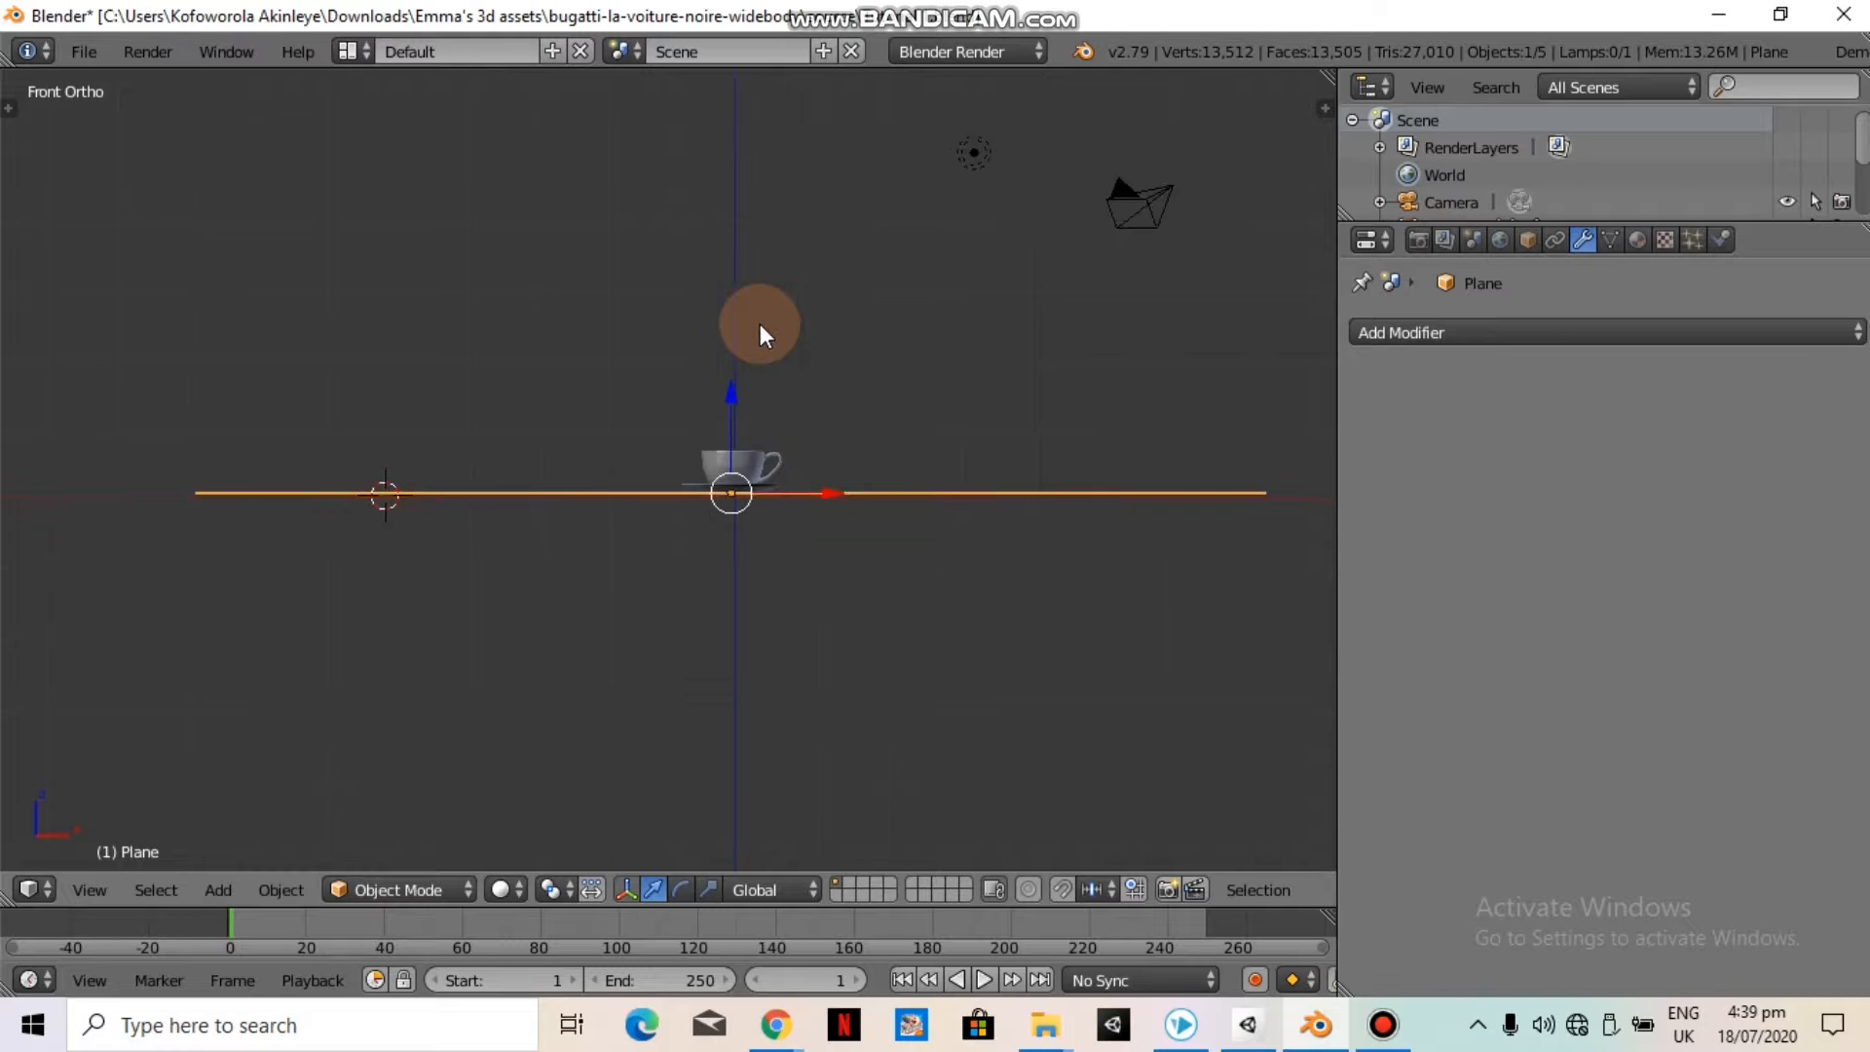
scroll(762, 329, up, 2)
key(shift+d)
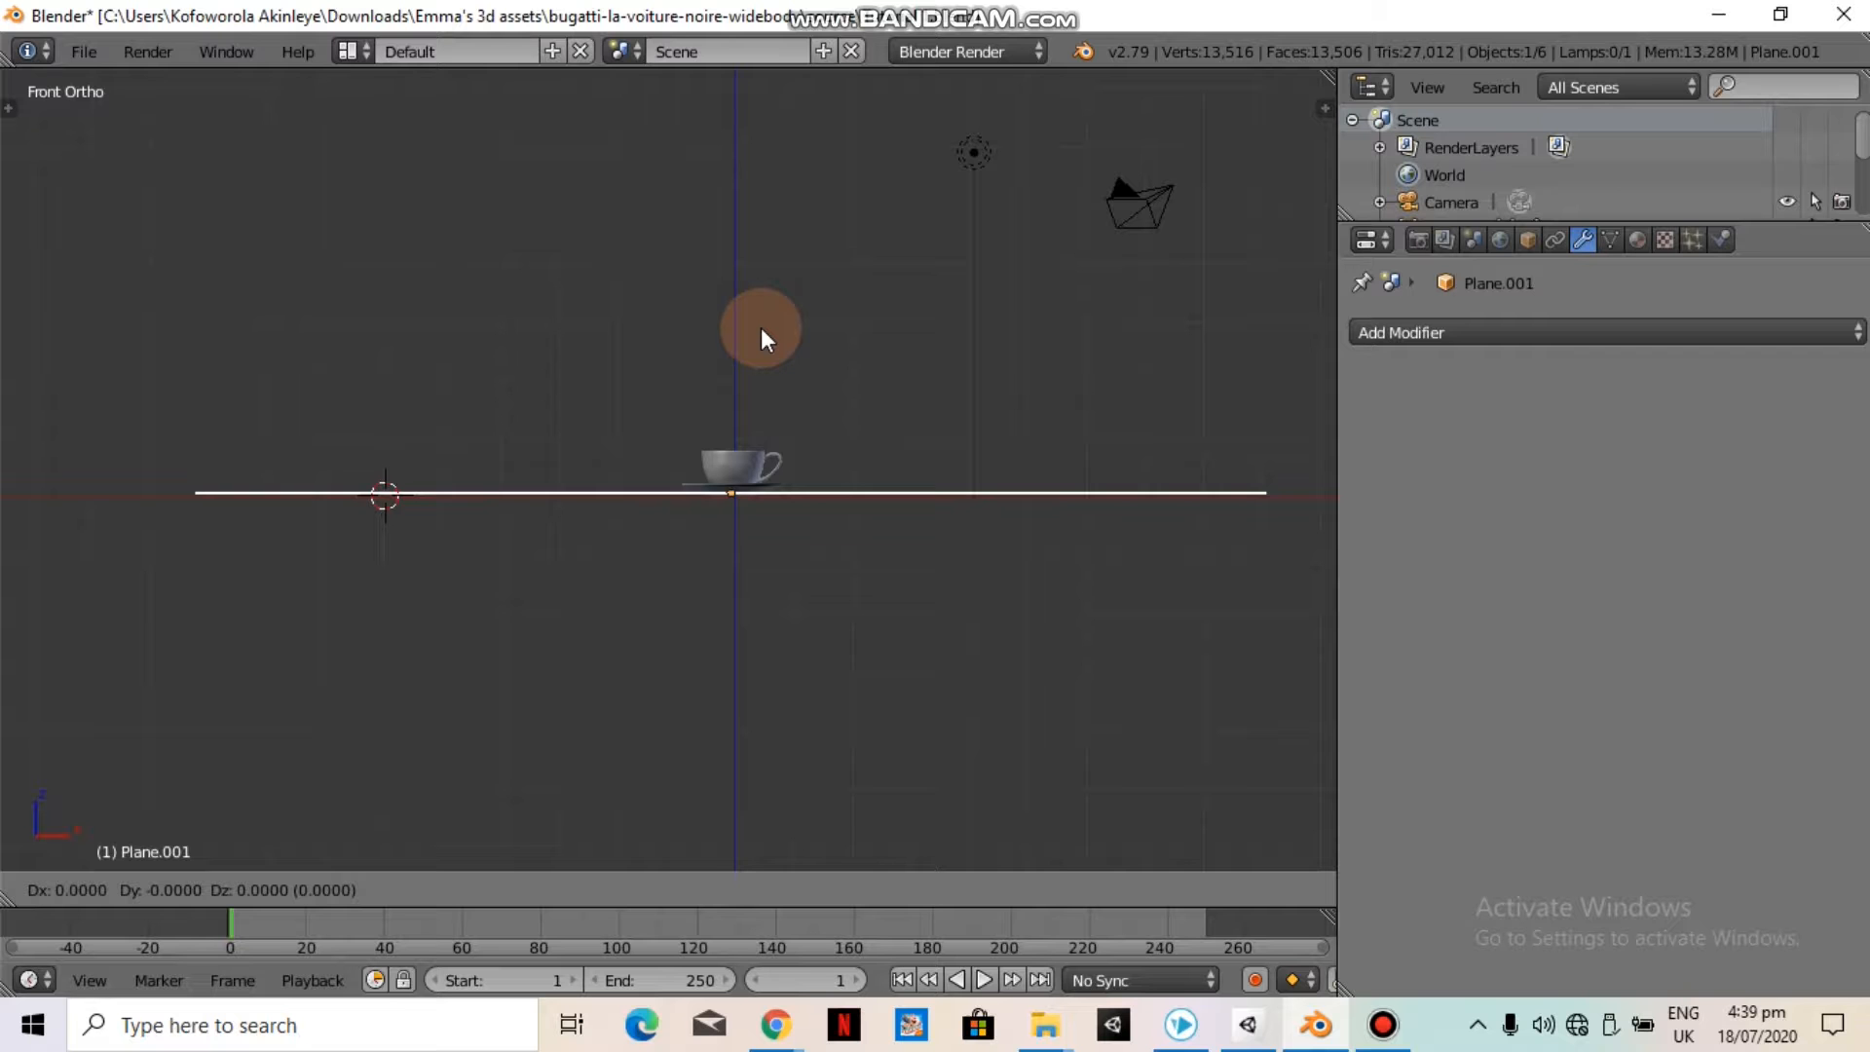
key(z)
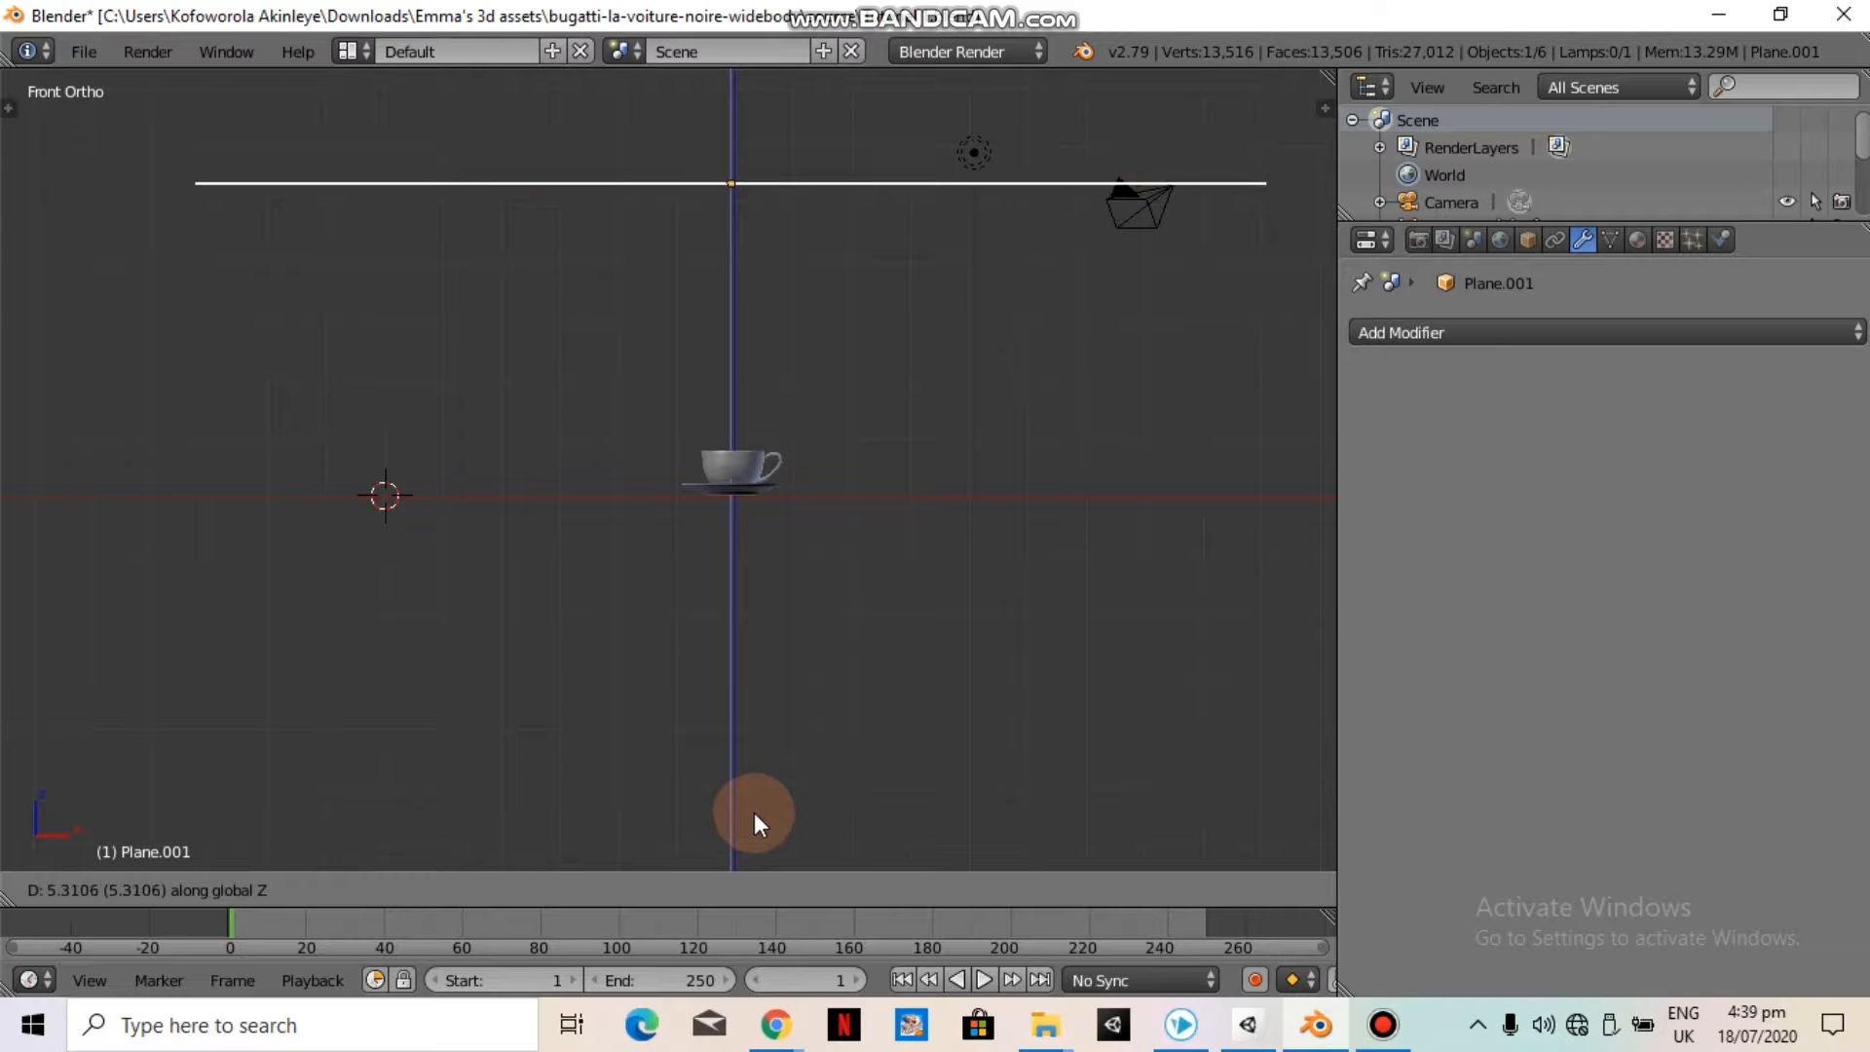
click(754, 811)
scroll(818, 688, up, 2)
scroll(896, 546, down, 3)
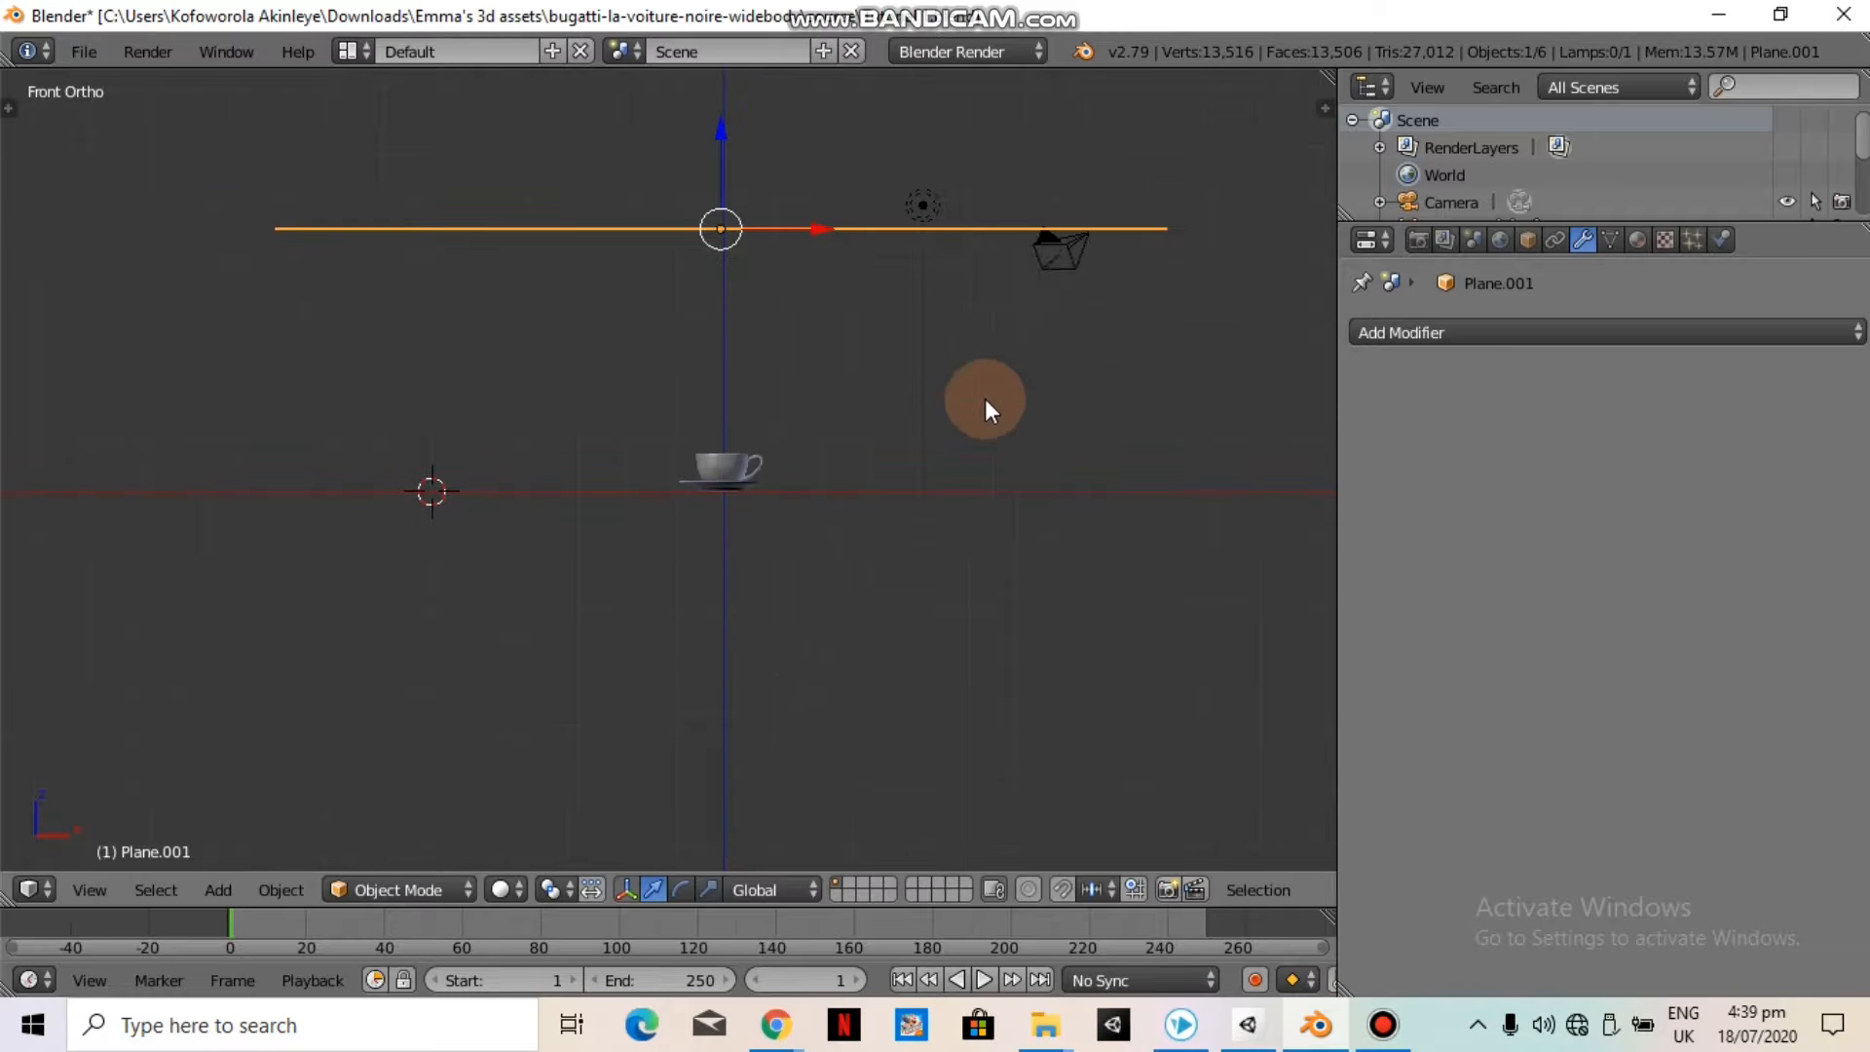
key(KP_0)
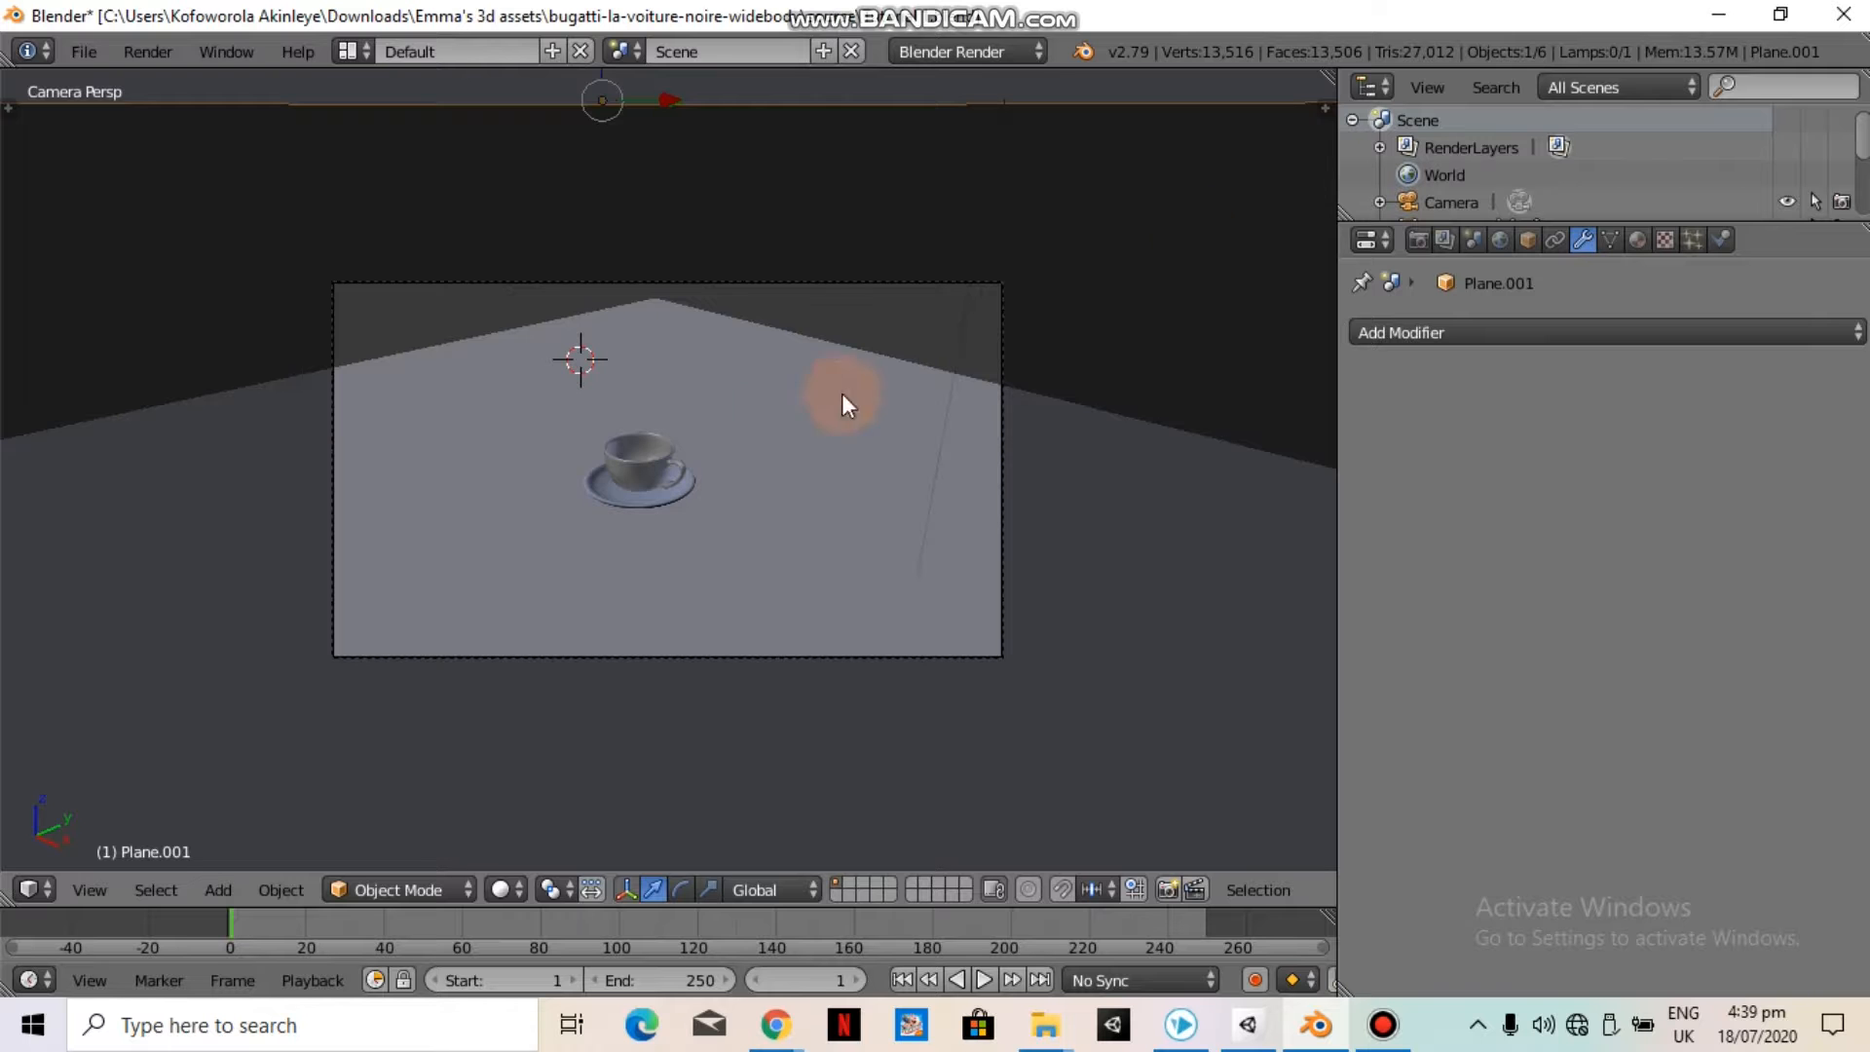
In the front view, duplicate the ceiling plane in place and rotate the copy 90° about the Y axis as a wall
key(KP_1)
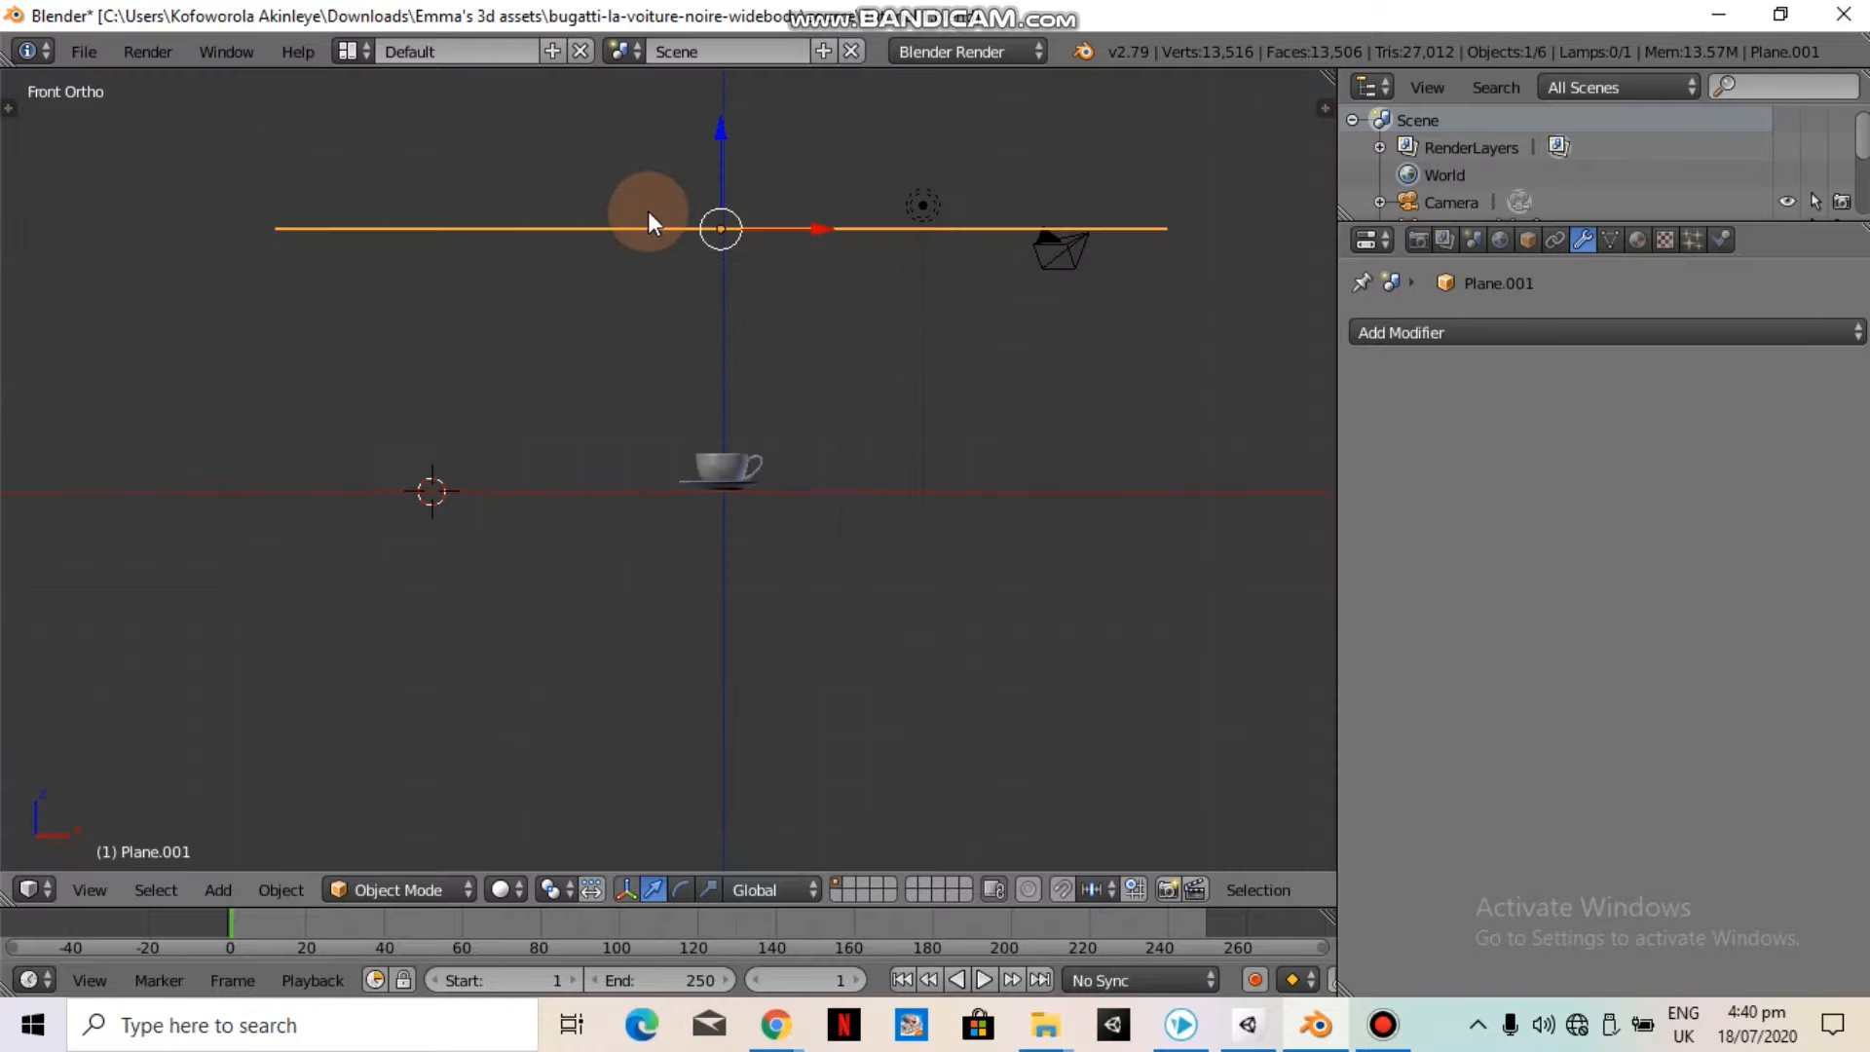
key(shift+d)
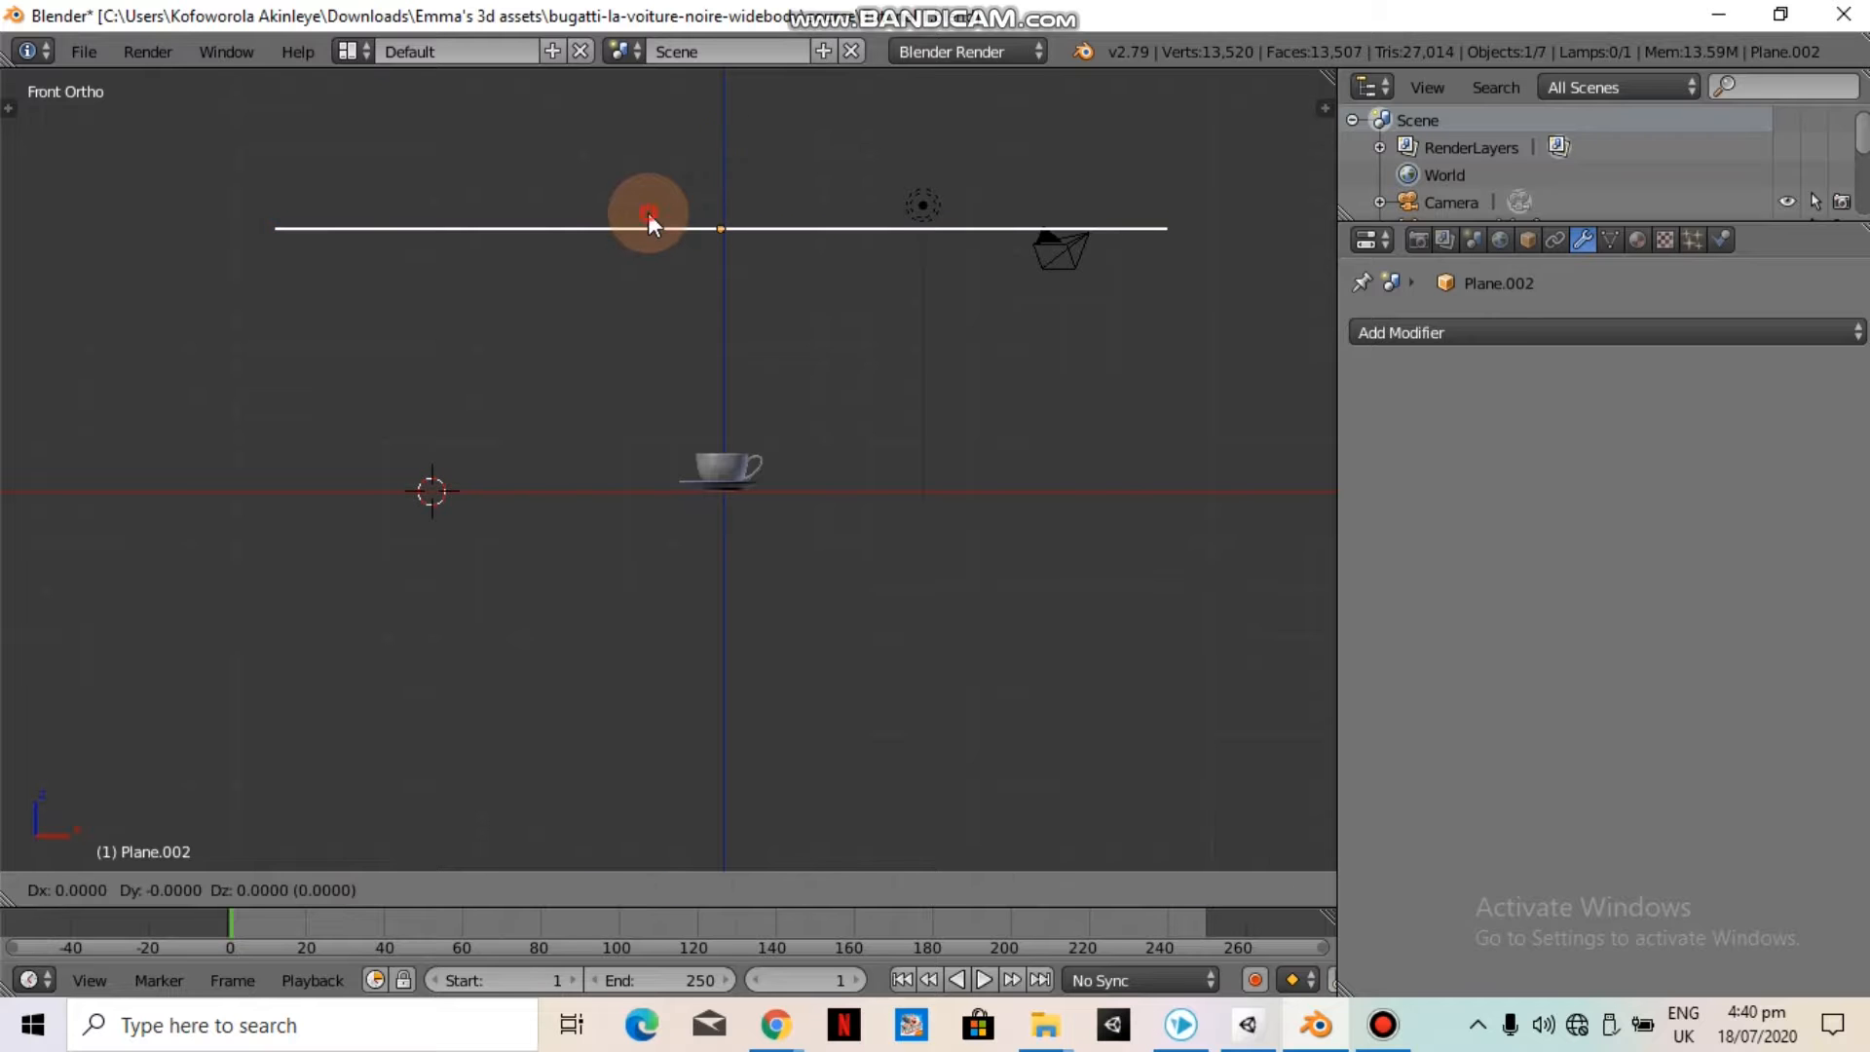
key(r)
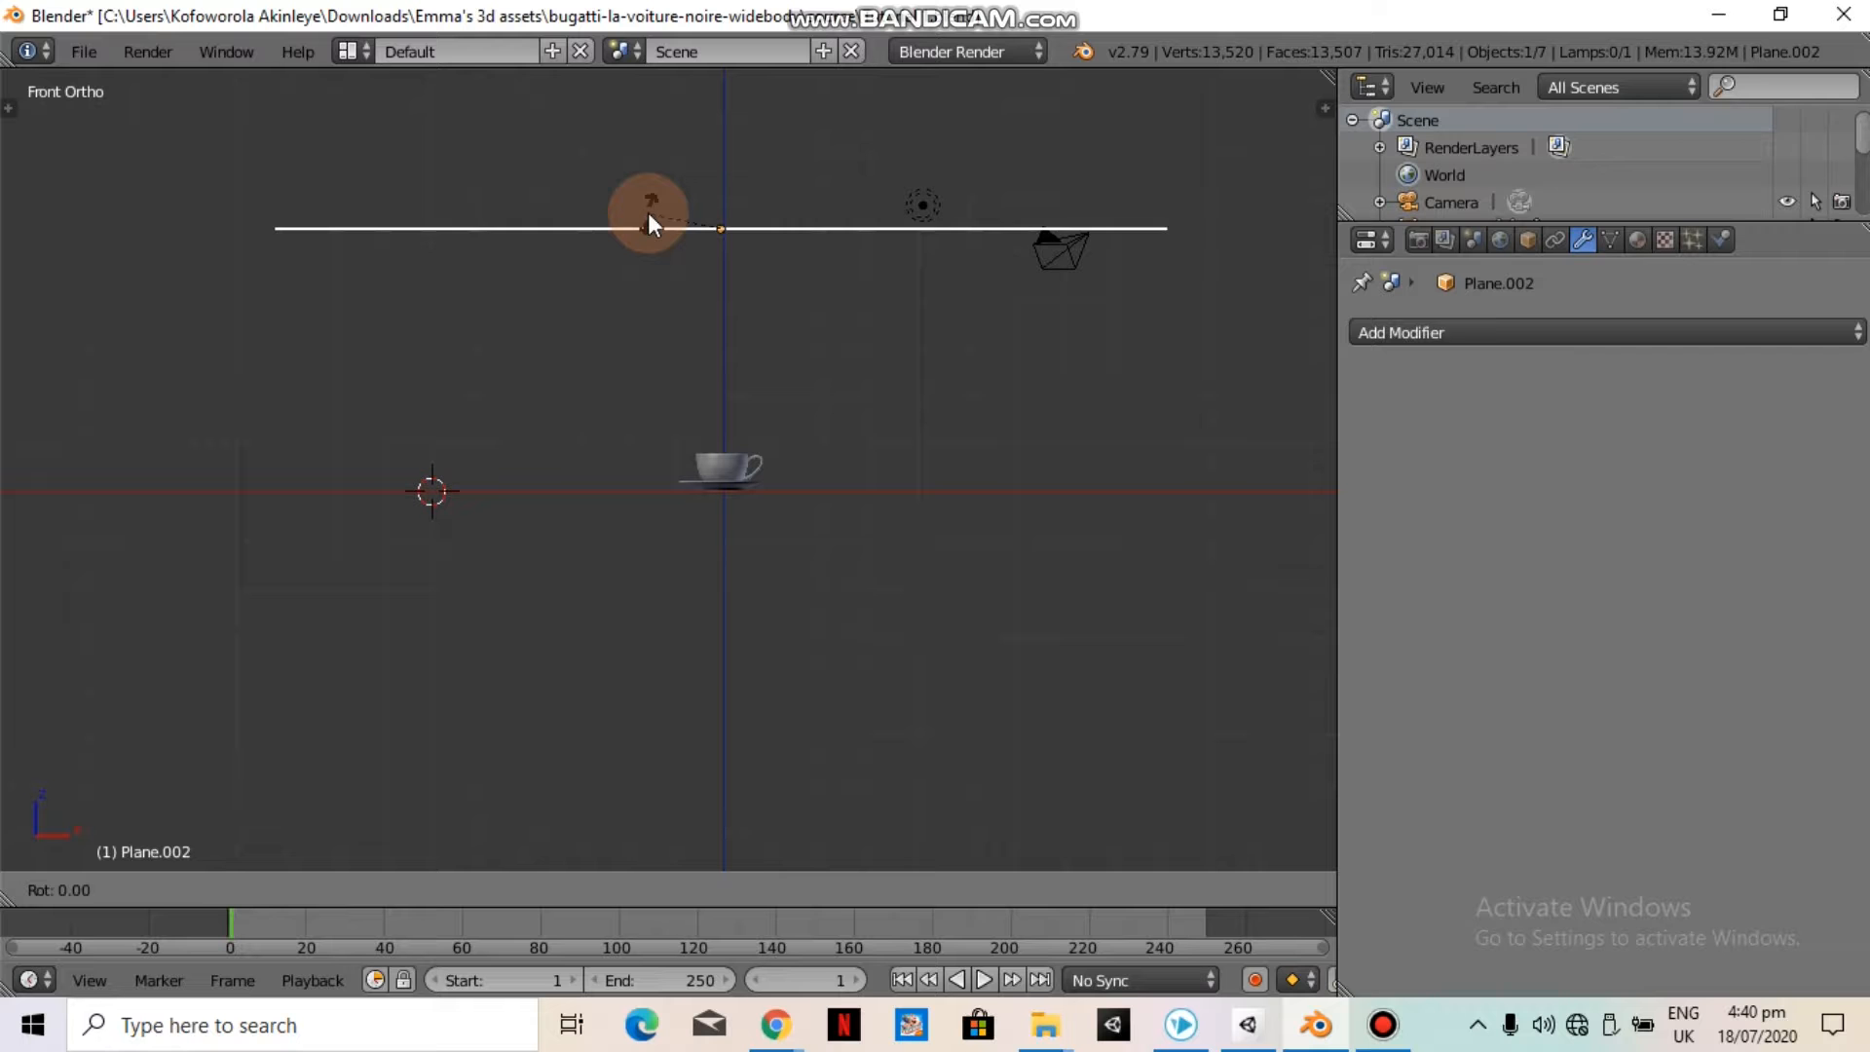
key(y)
key(9)
key(0)
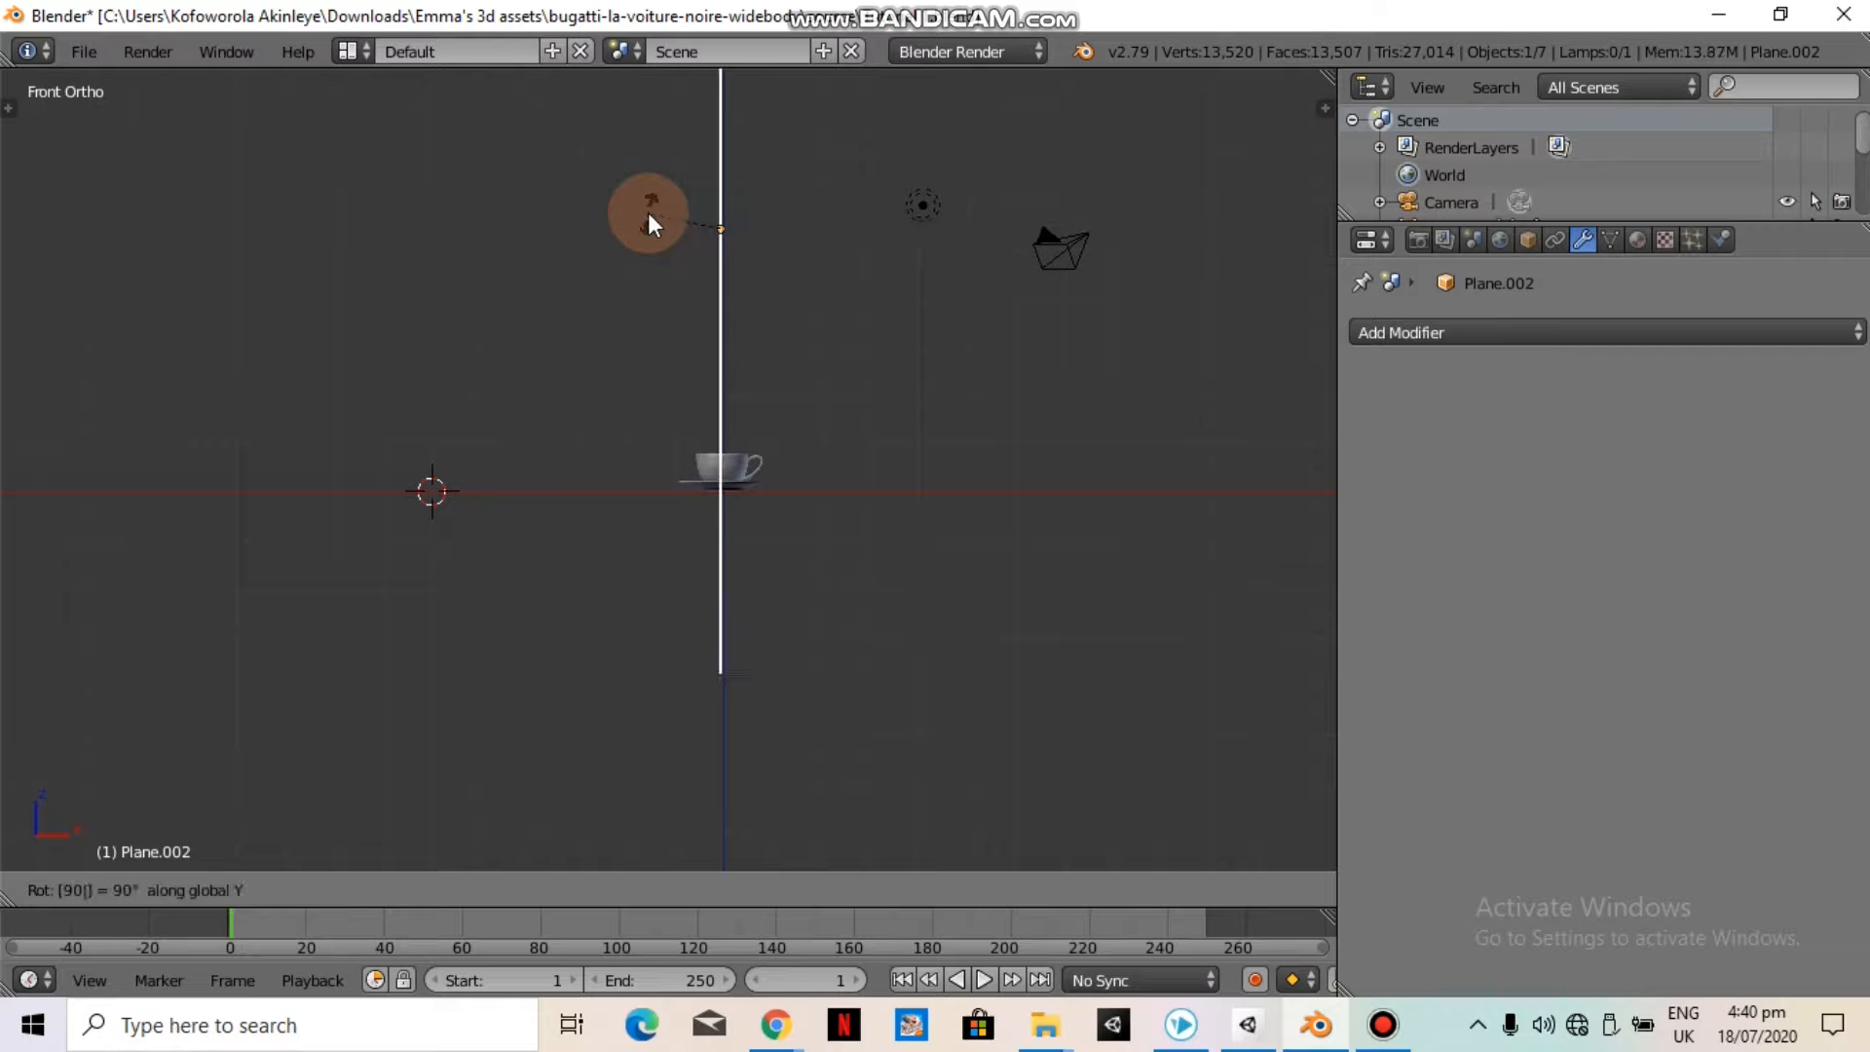
key(Return)
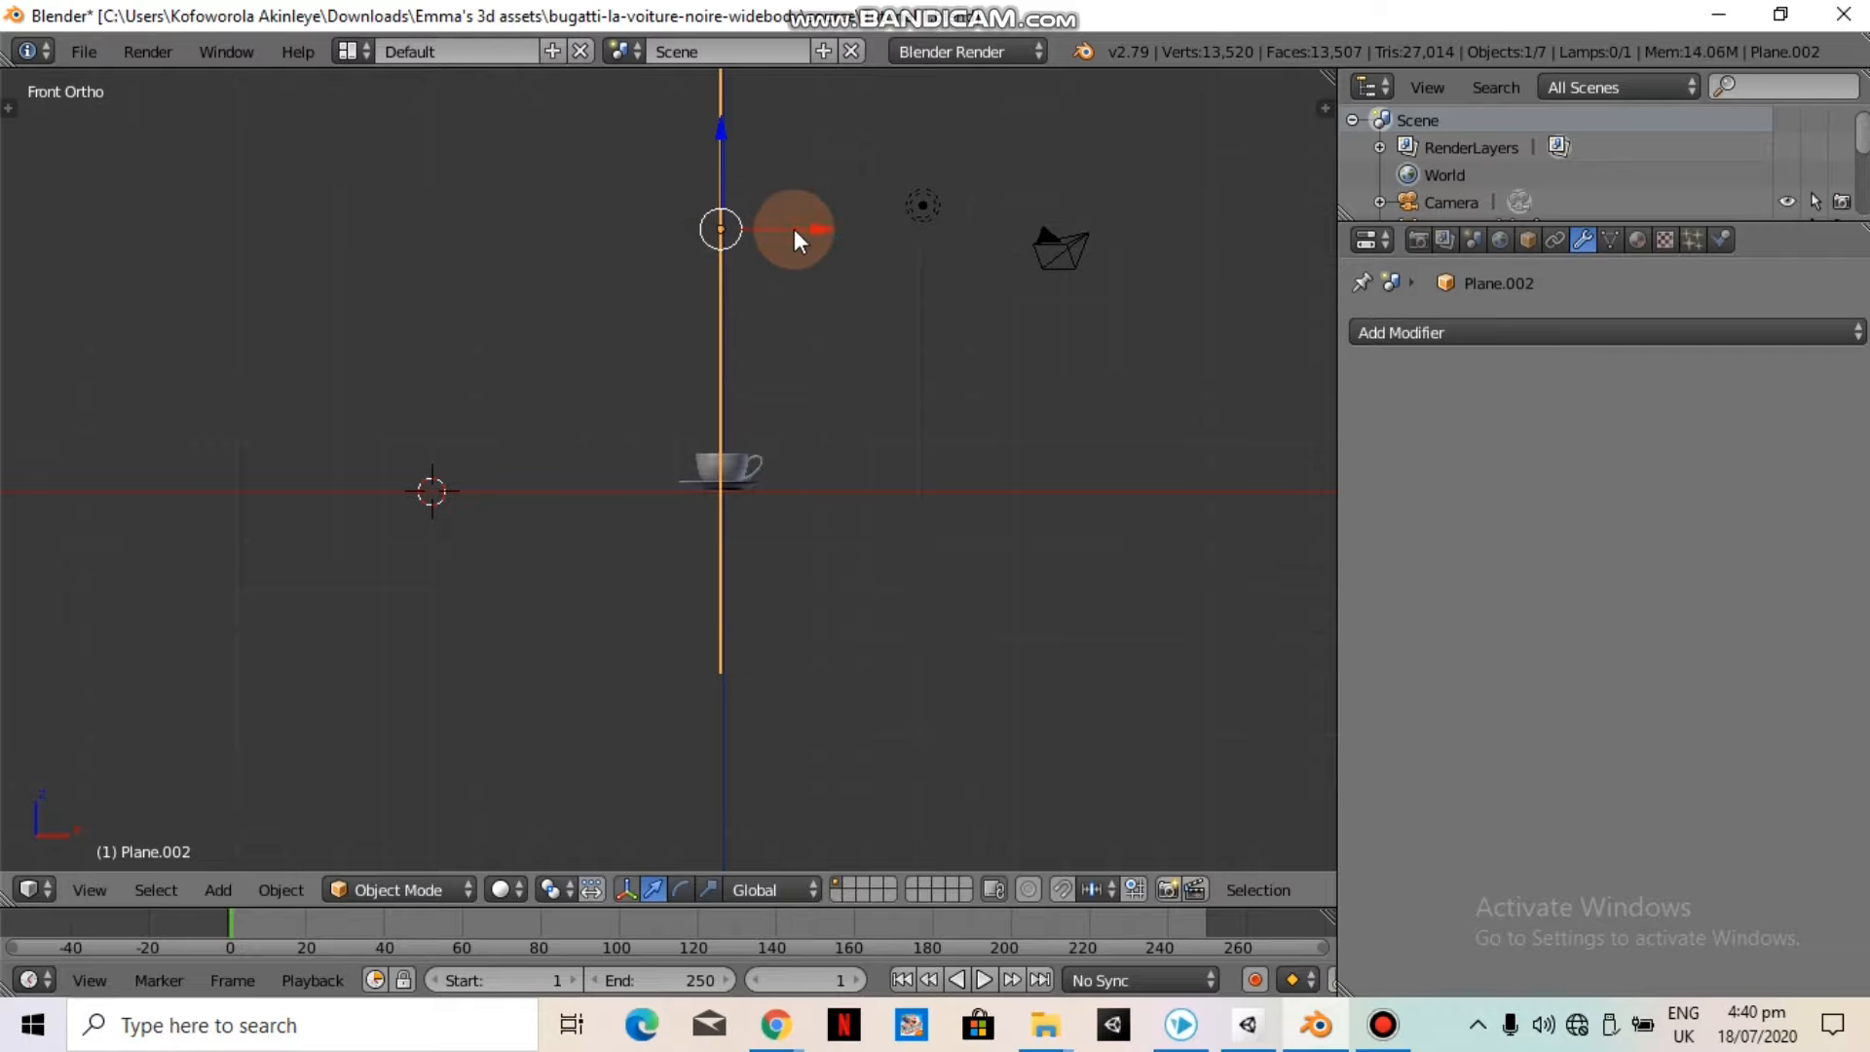
Move the upright wall plane about 5.27 units in the negative X direction, away from the cup
key(g)
key(x)
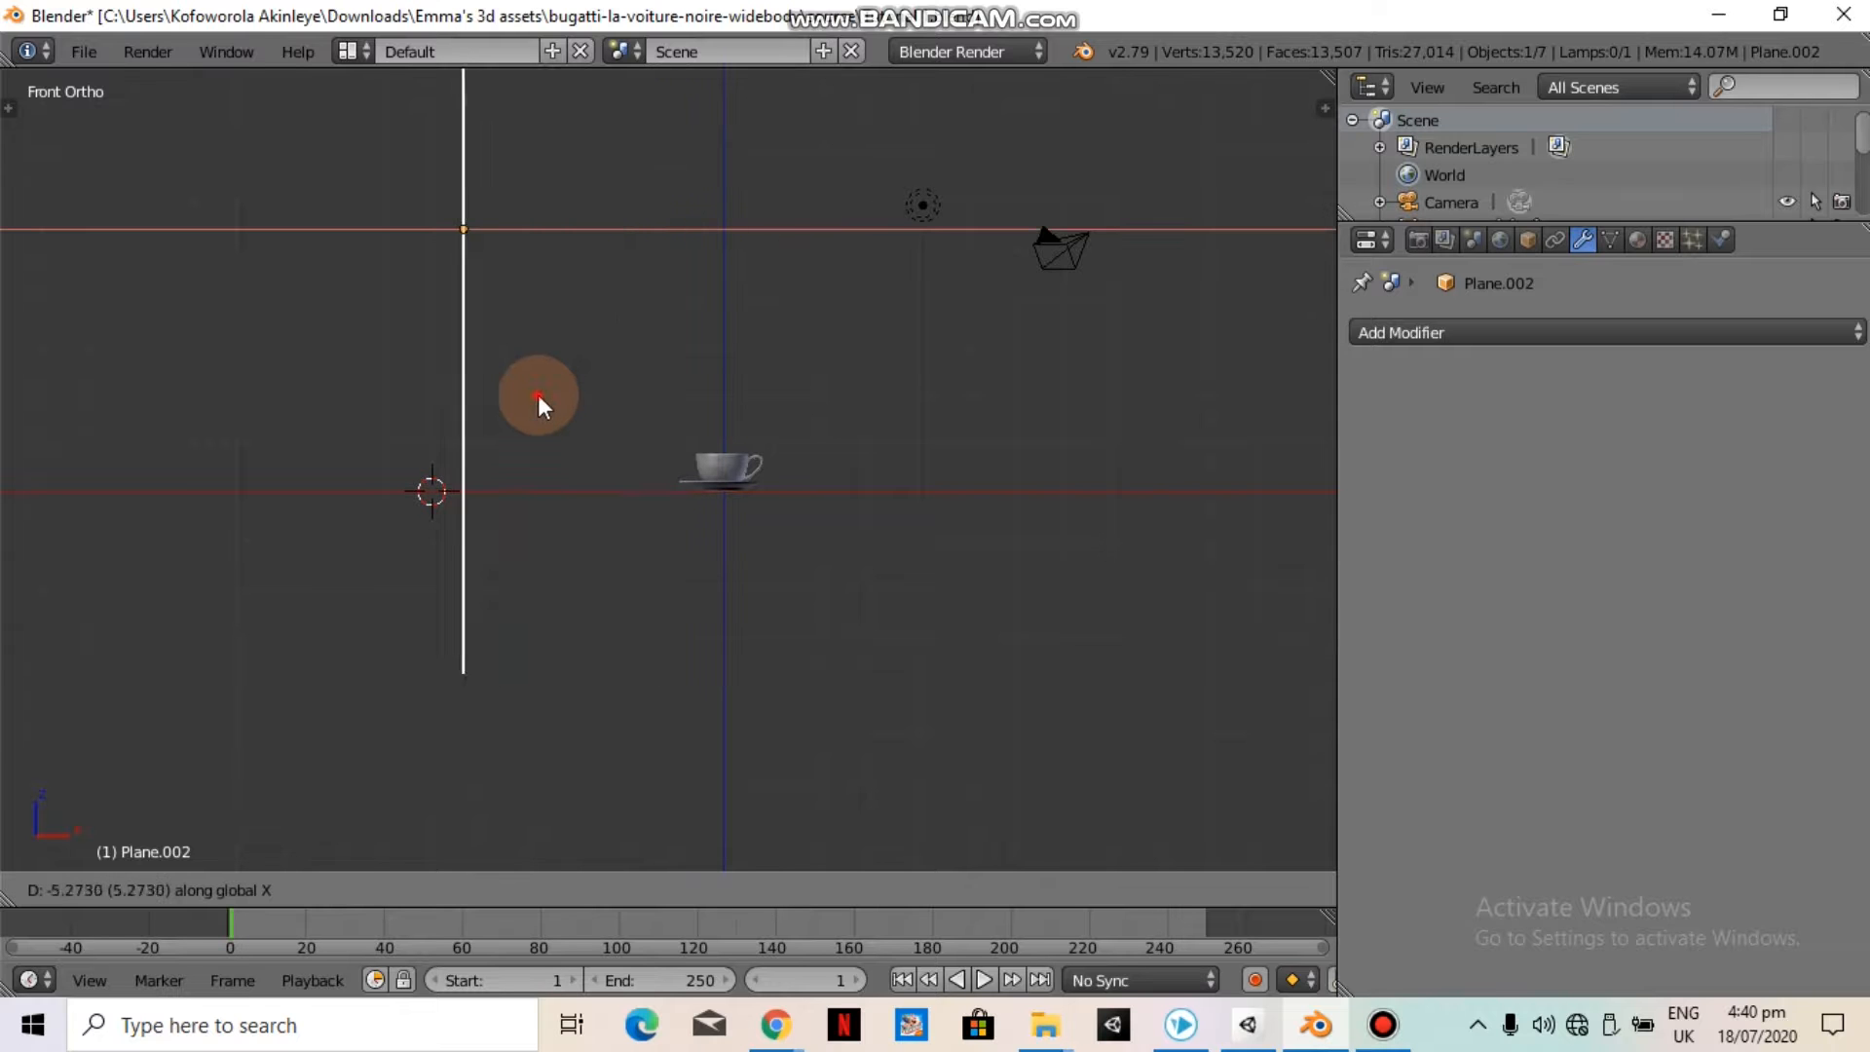
click(538, 395)
Duplicate the wall plane in place and rotate the copy 90° about the Z axis
middle_drag(572, 423, 362, 531)
middle_drag(584, 388, 855, 477)
key(shift+d)
right_click(854, 476)
key(r)
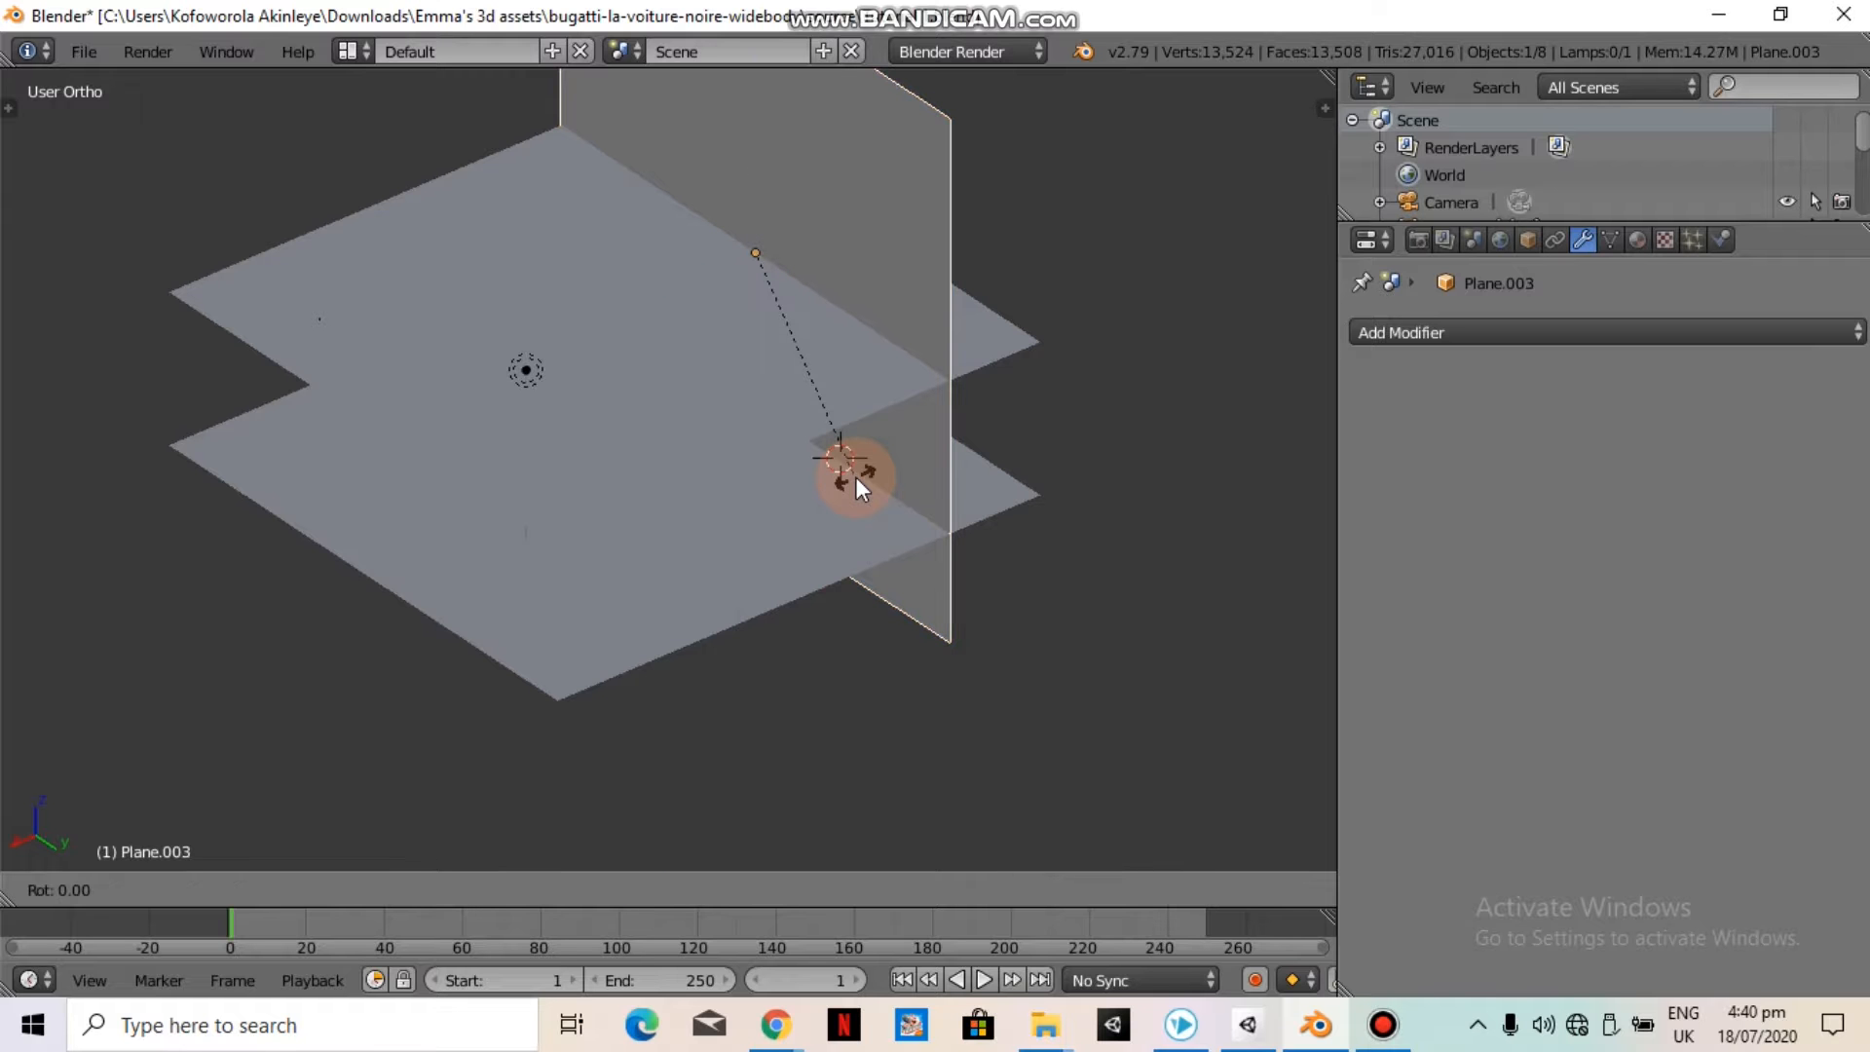
key(z)
key(9)
key(0)
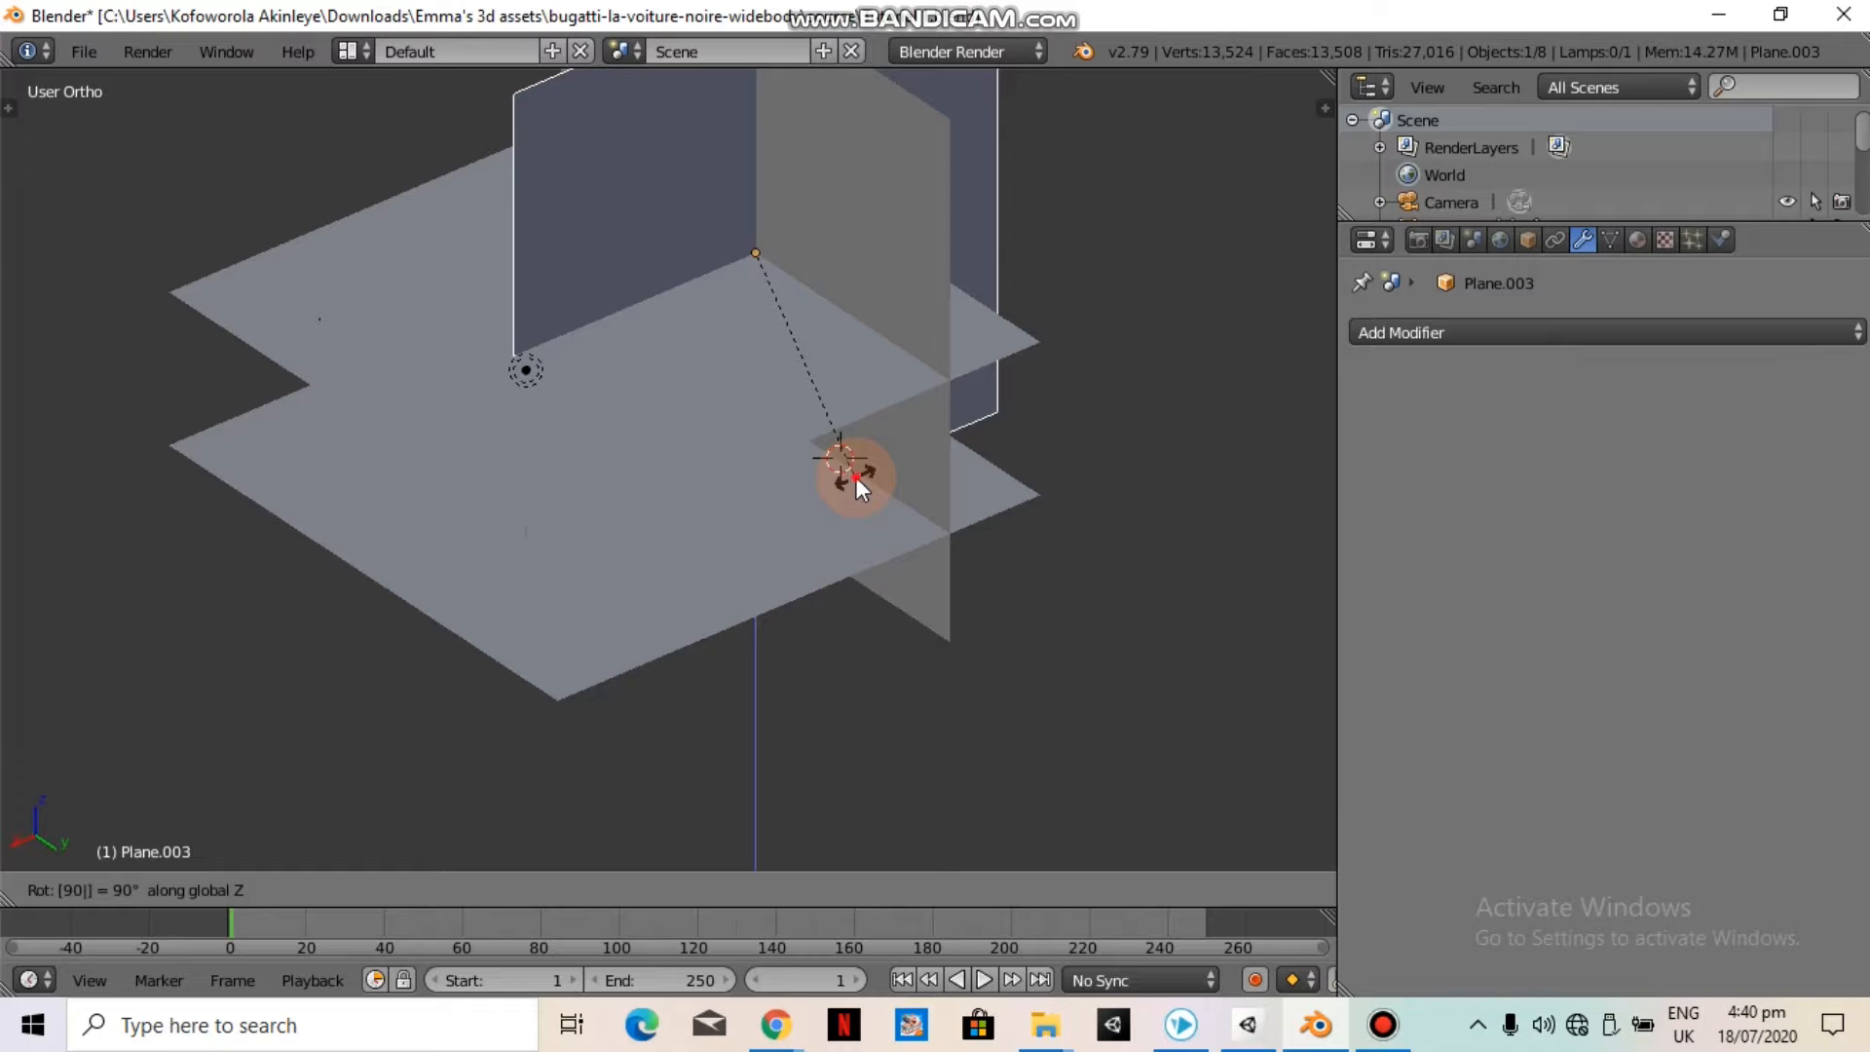
click(855, 477)
Move the second wall plane along the positive Y axis to the back of the floor behind the cup
scroll(842, 464, down, 2)
scroll(843, 464, up, 3)
mouse_move(878, 468)
middle_down()
mouse_move(1010, 390)
mouse_move(996, 488)
mouse_move(876, 496)
middle_up()
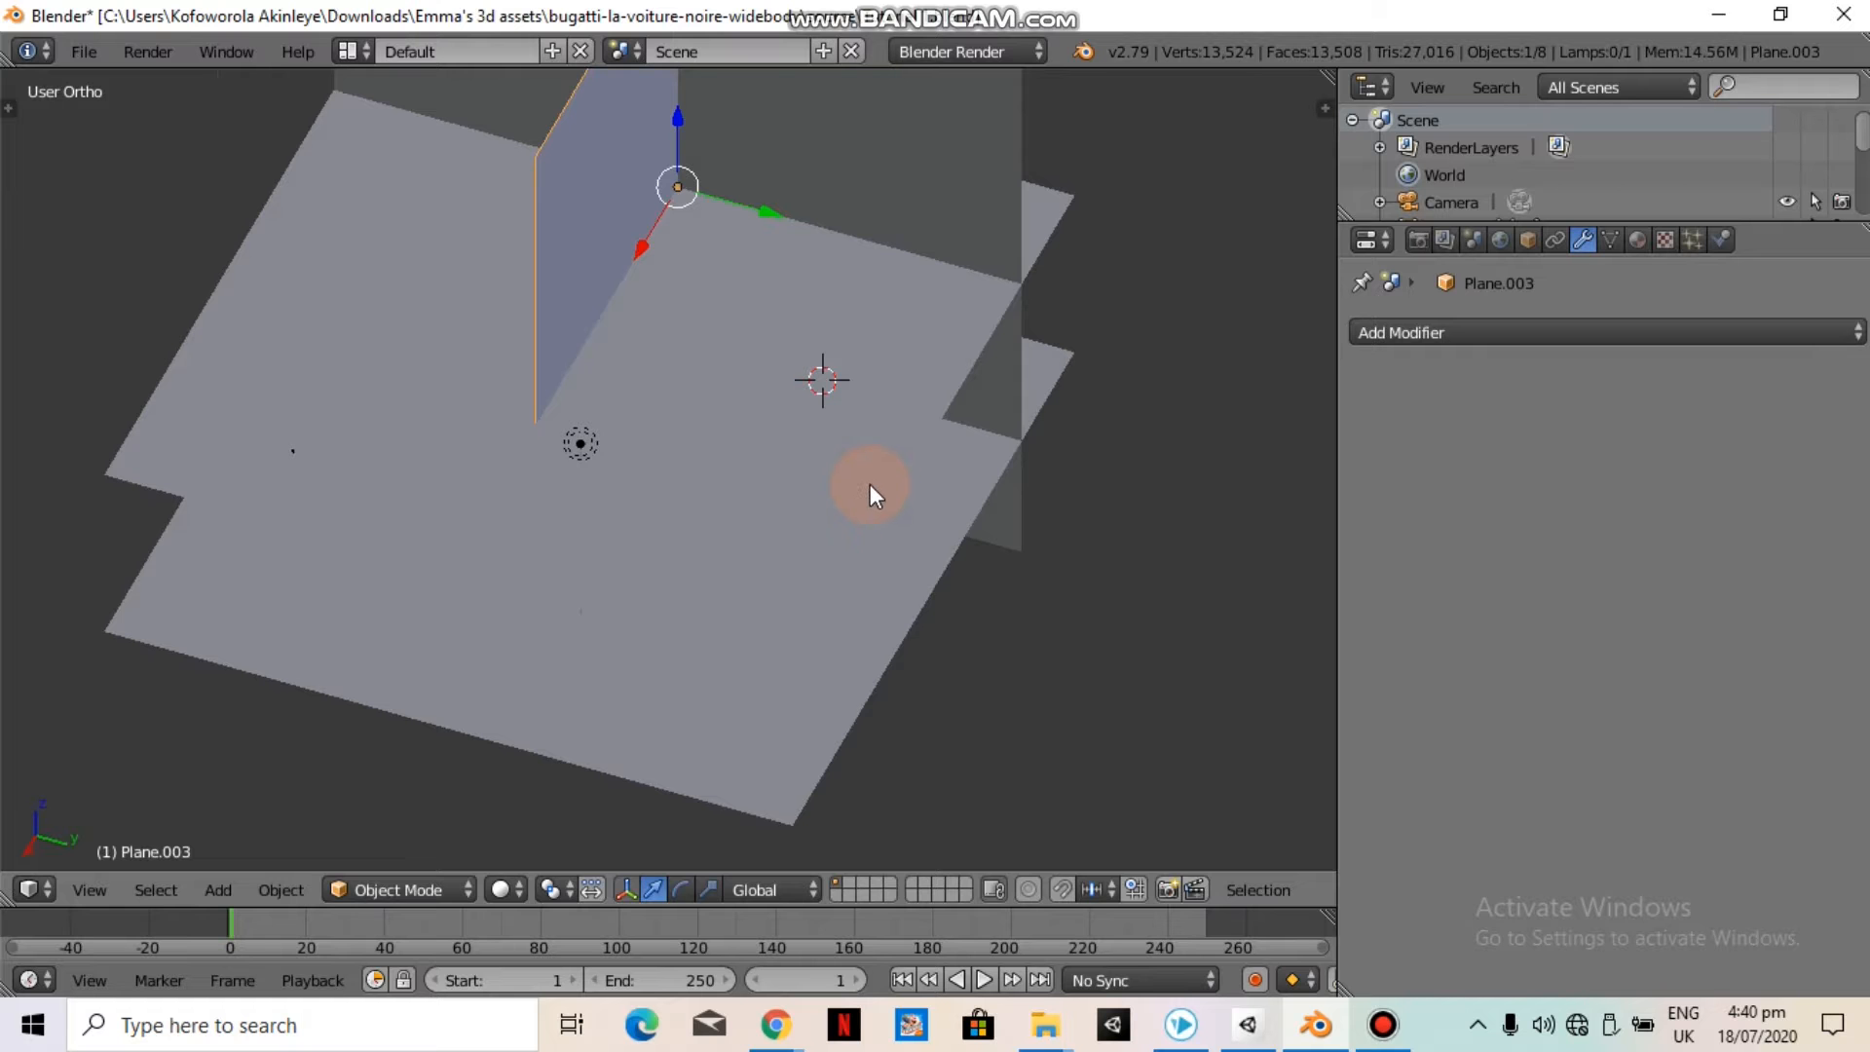
key(g)
key(y)
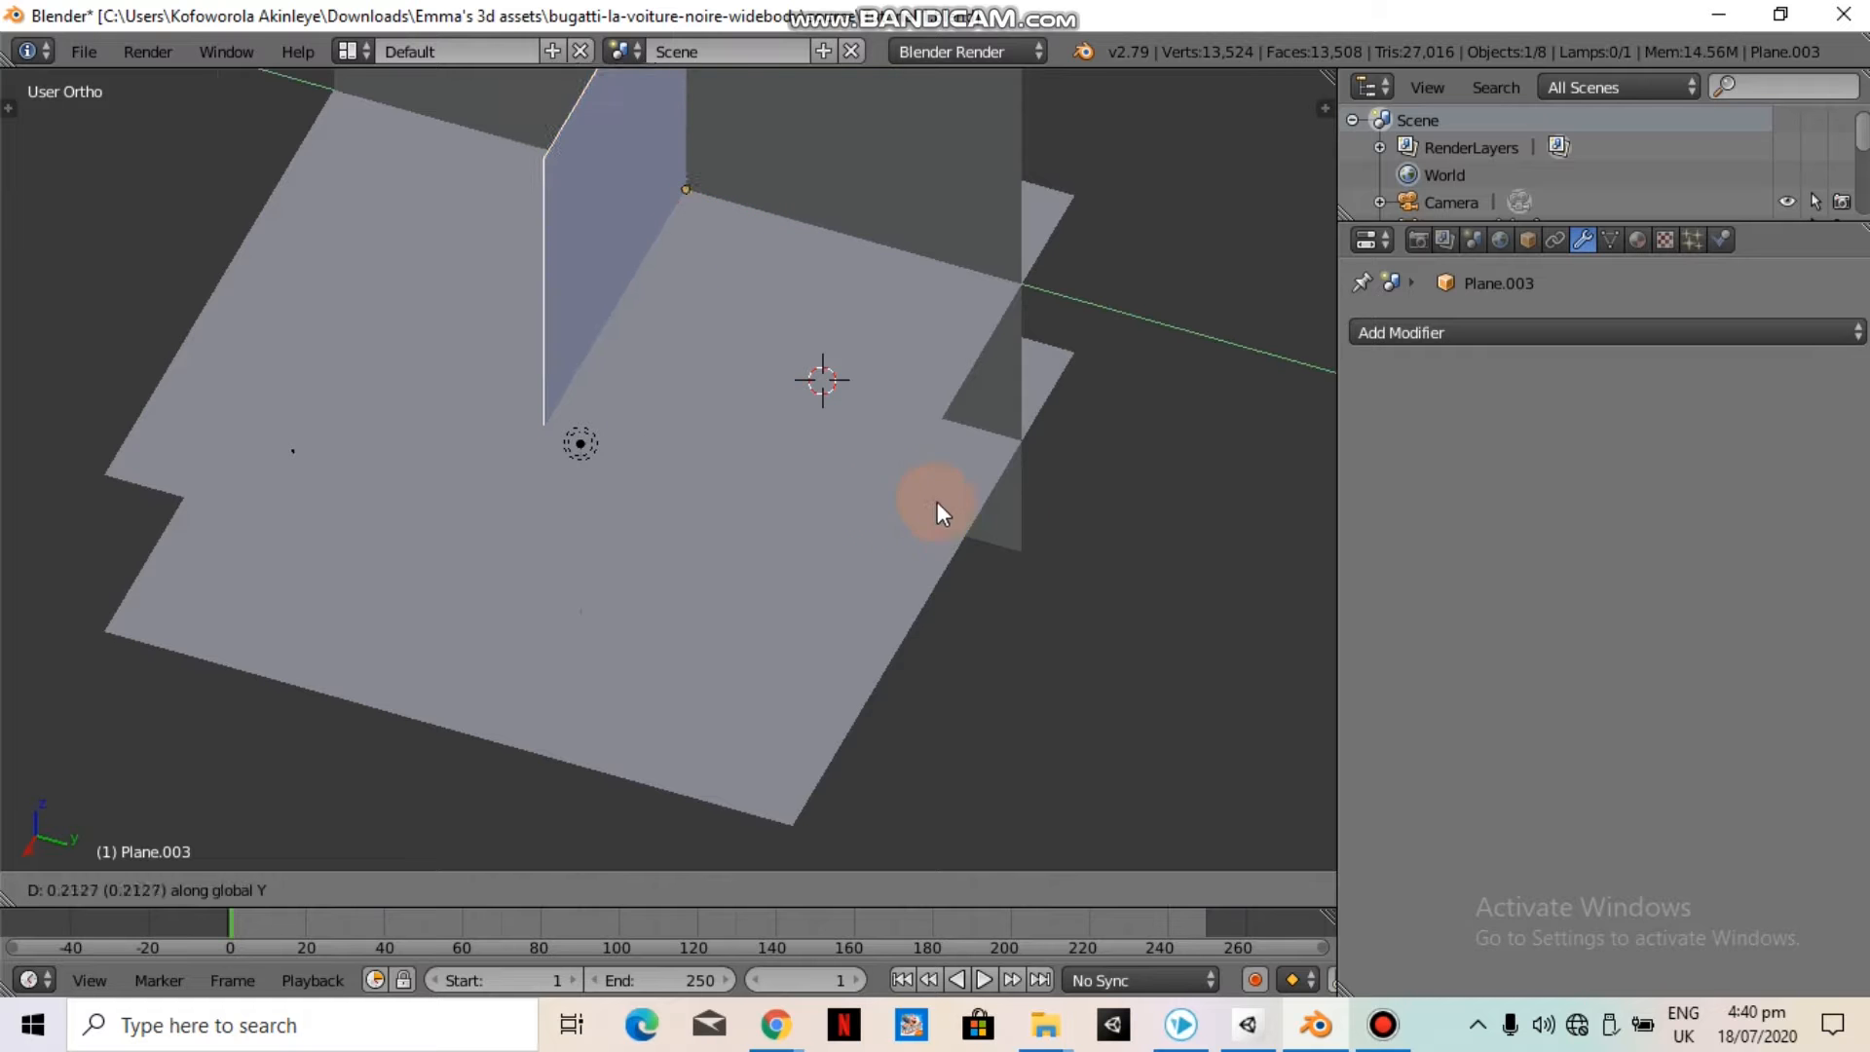
click(1158, 618)
Examine how the walls and floor enclose the cup, from an angled view and through the camera
middle_drag(1135, 599, 826, 529)
scroll(798, 513, up, 3)
scroll(826, 529, up, 1)
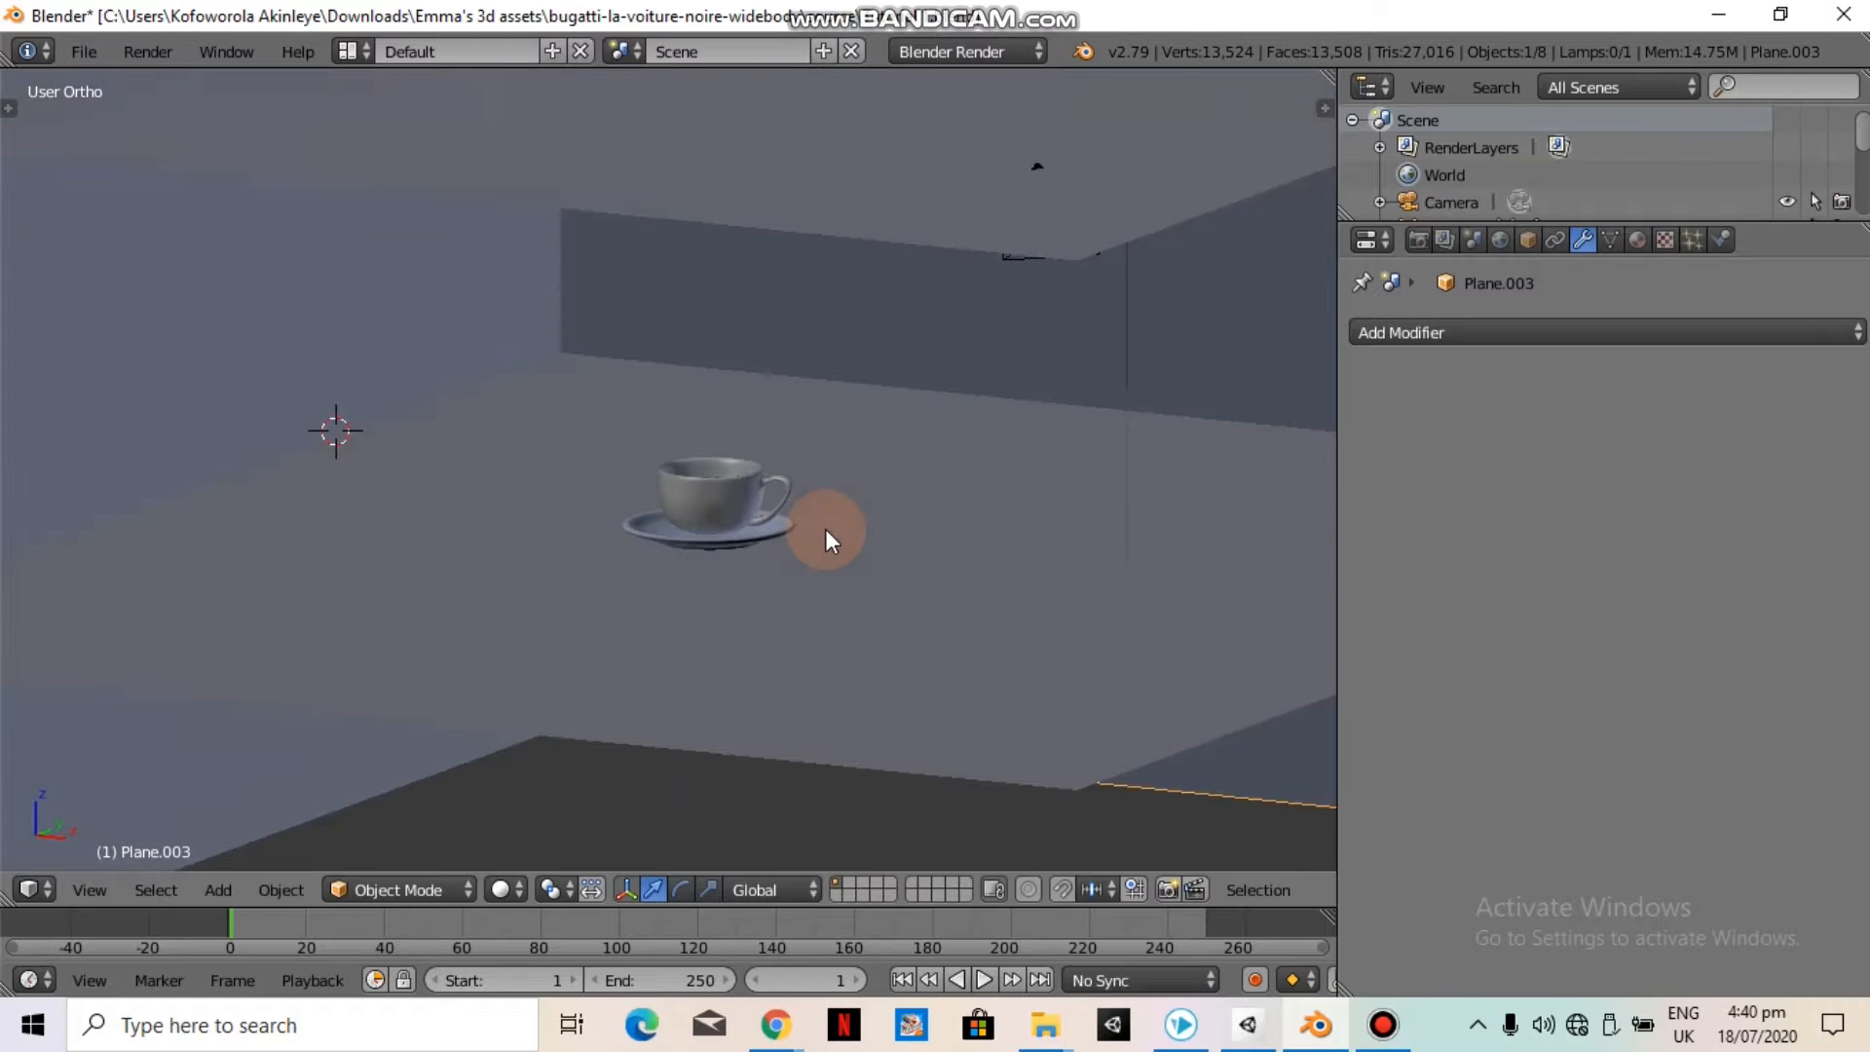
key(KP_5)
key(KP_0)
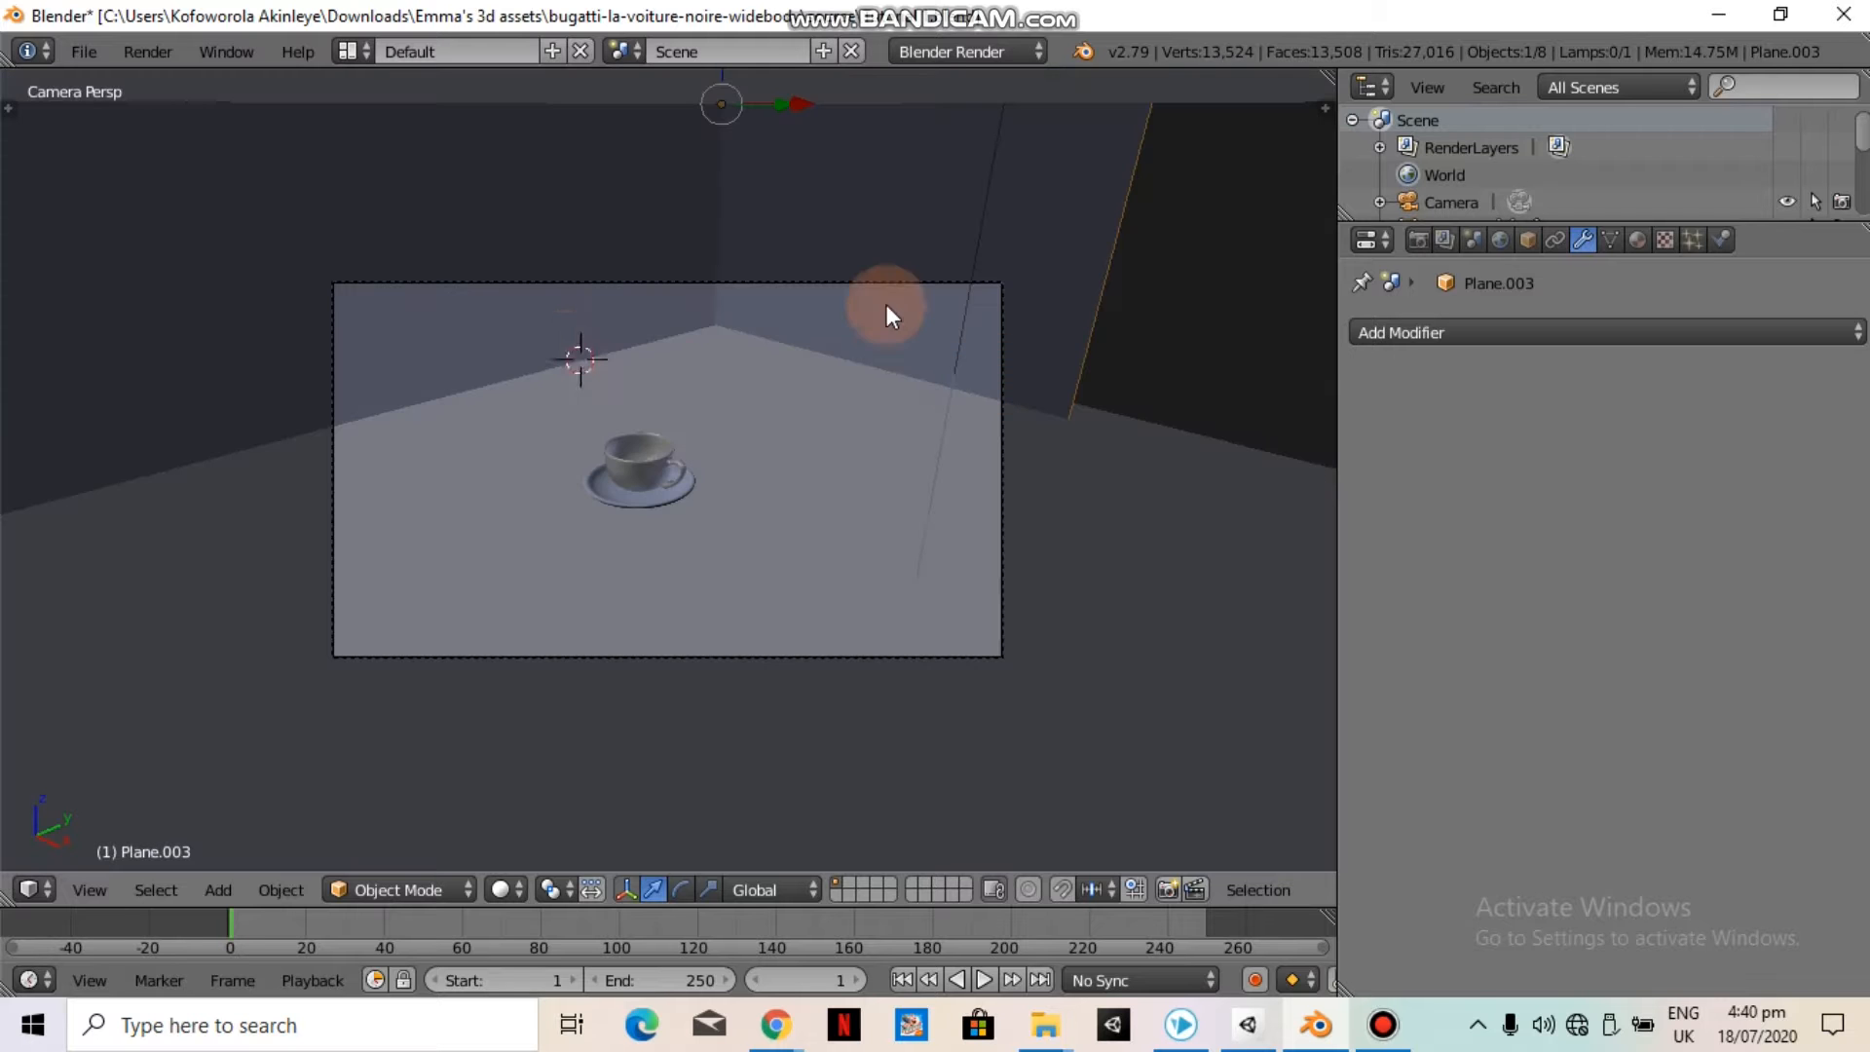
scroll(653, 429, up, 5)
scroll(665, 478, down, 5)
scroll(700, 480, up, 4)
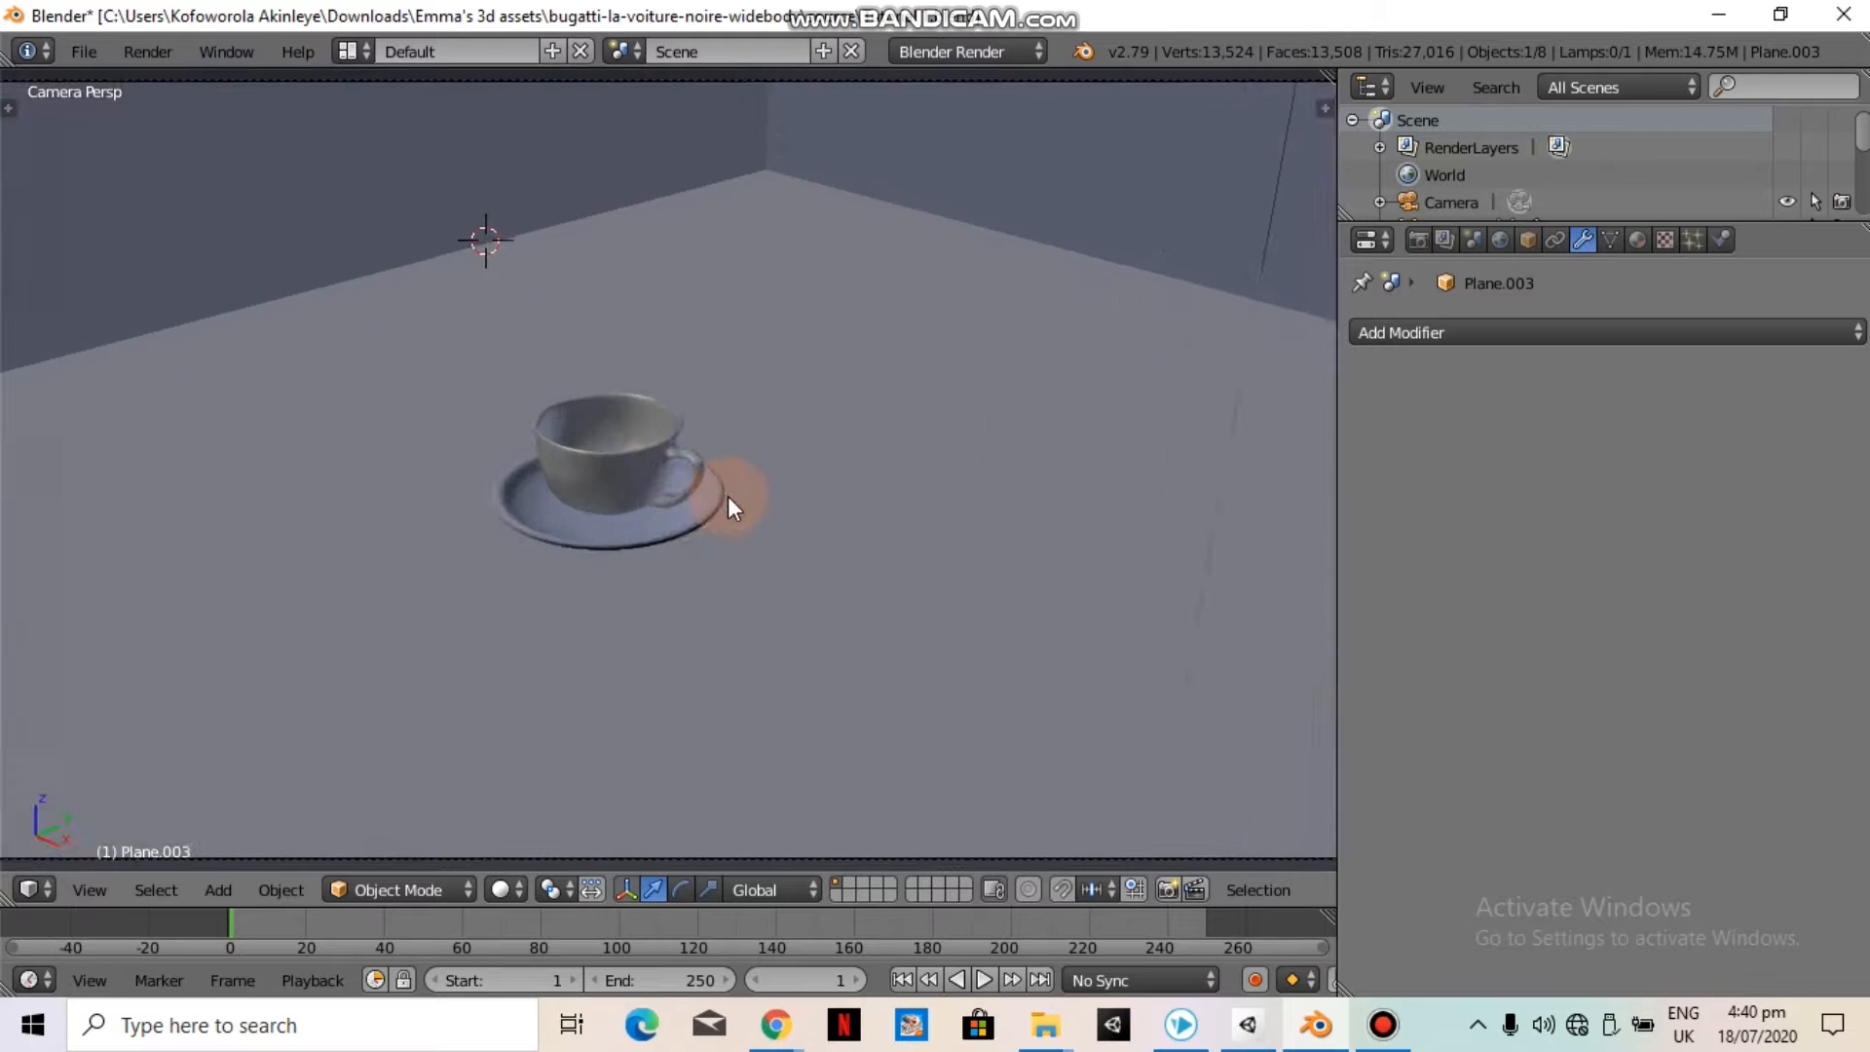
scroll(721, 499, down, 4)
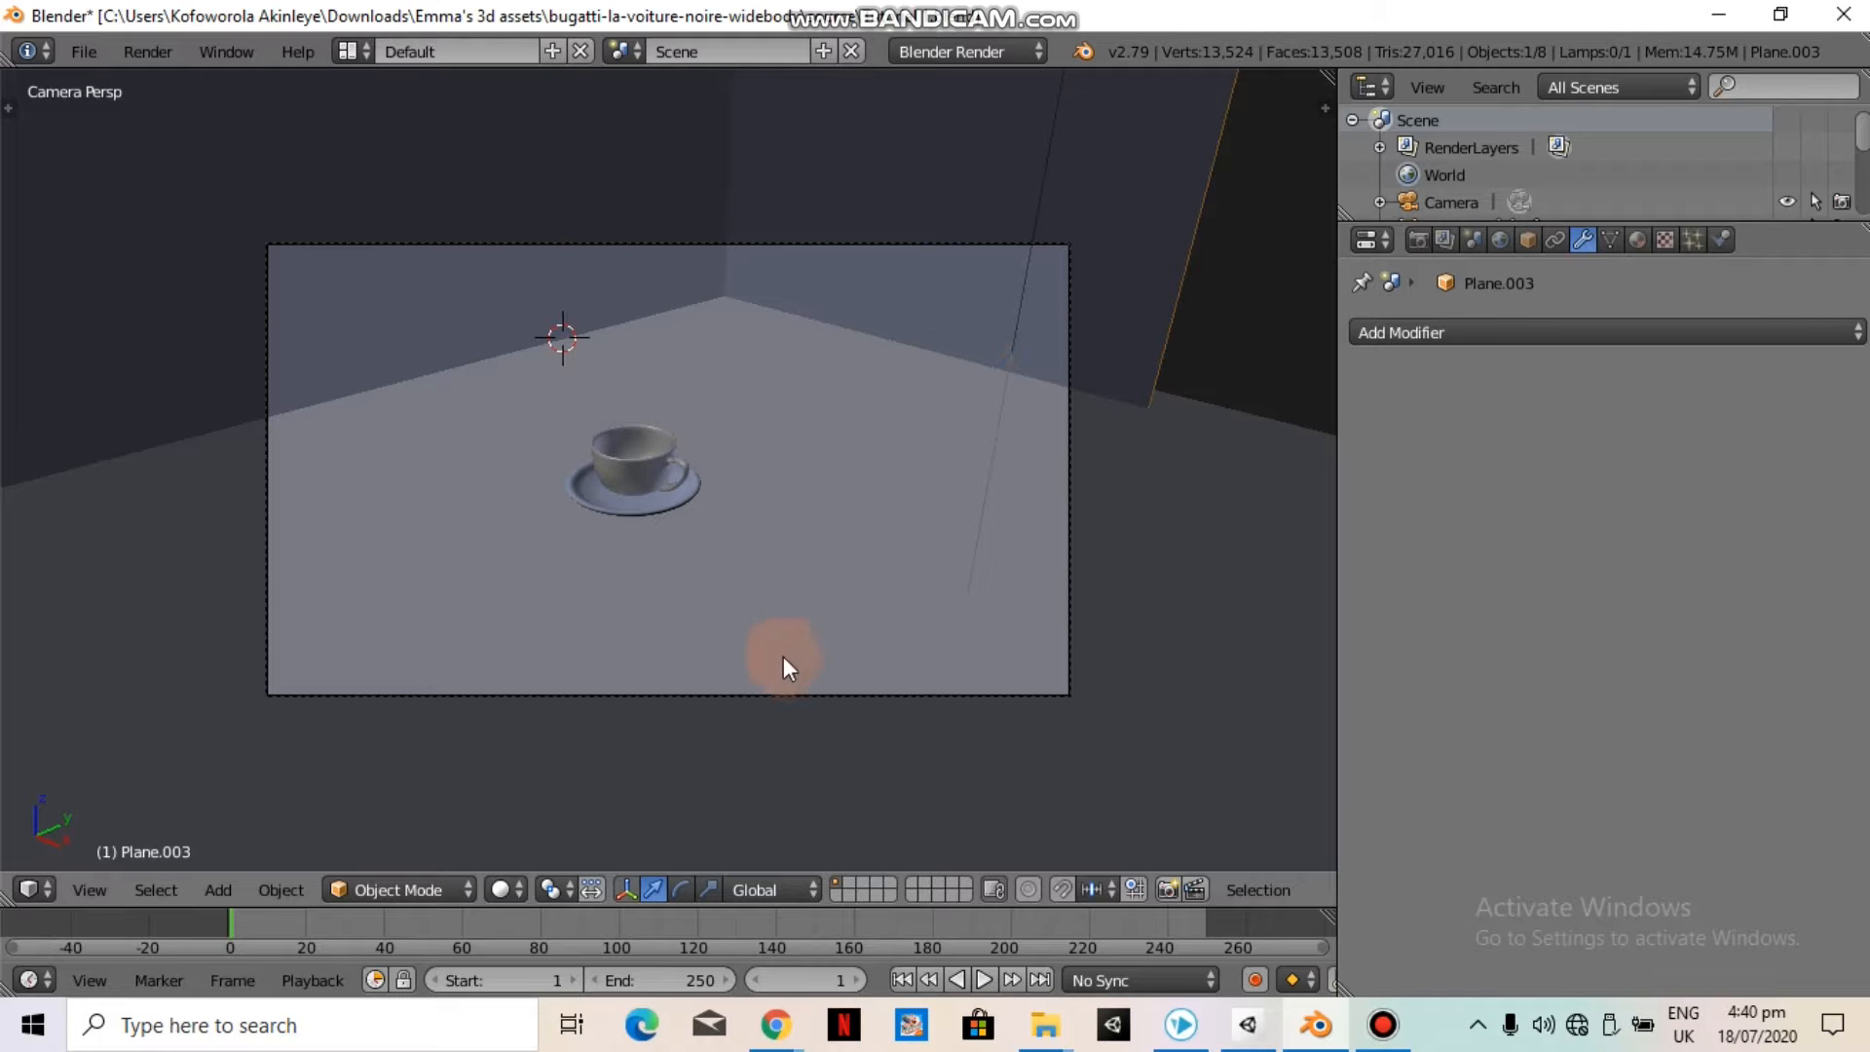
Select the camera and move it along the X axis to an X location of about 6.55, closer to the cup
click(855, 695)
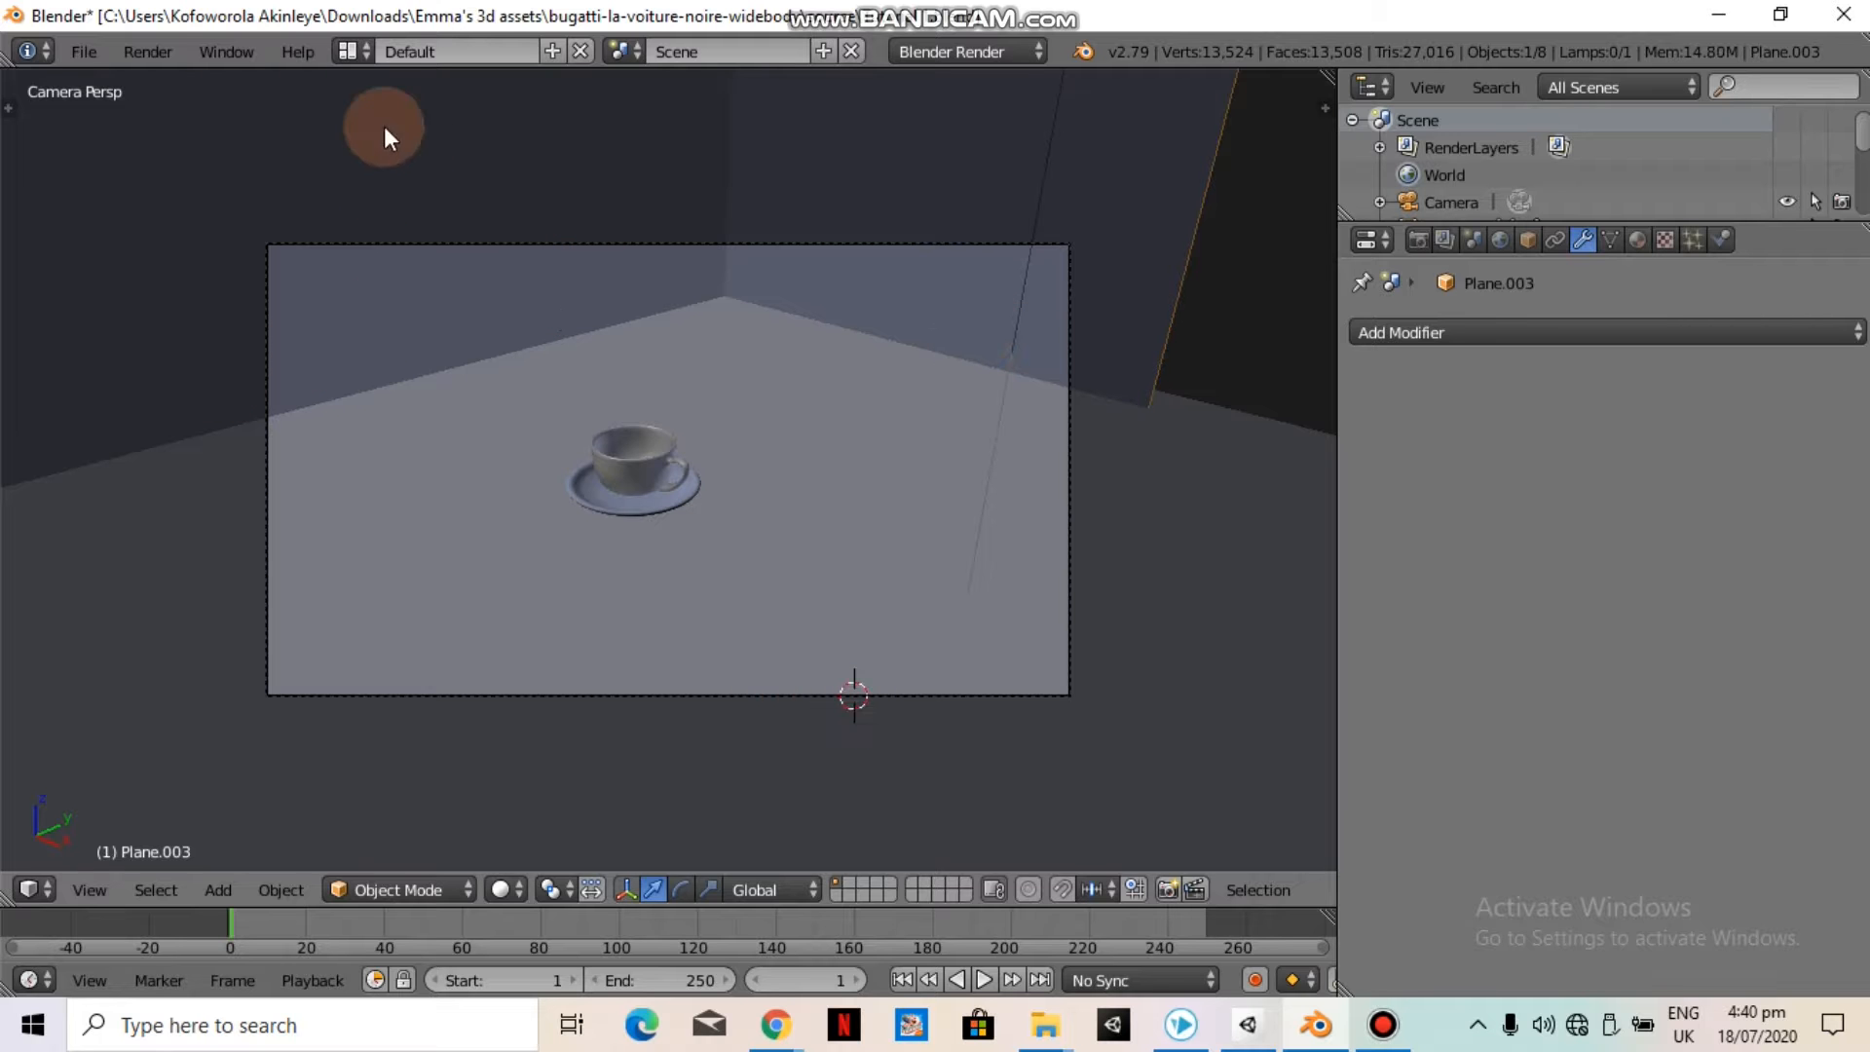
right_click(317, 241)
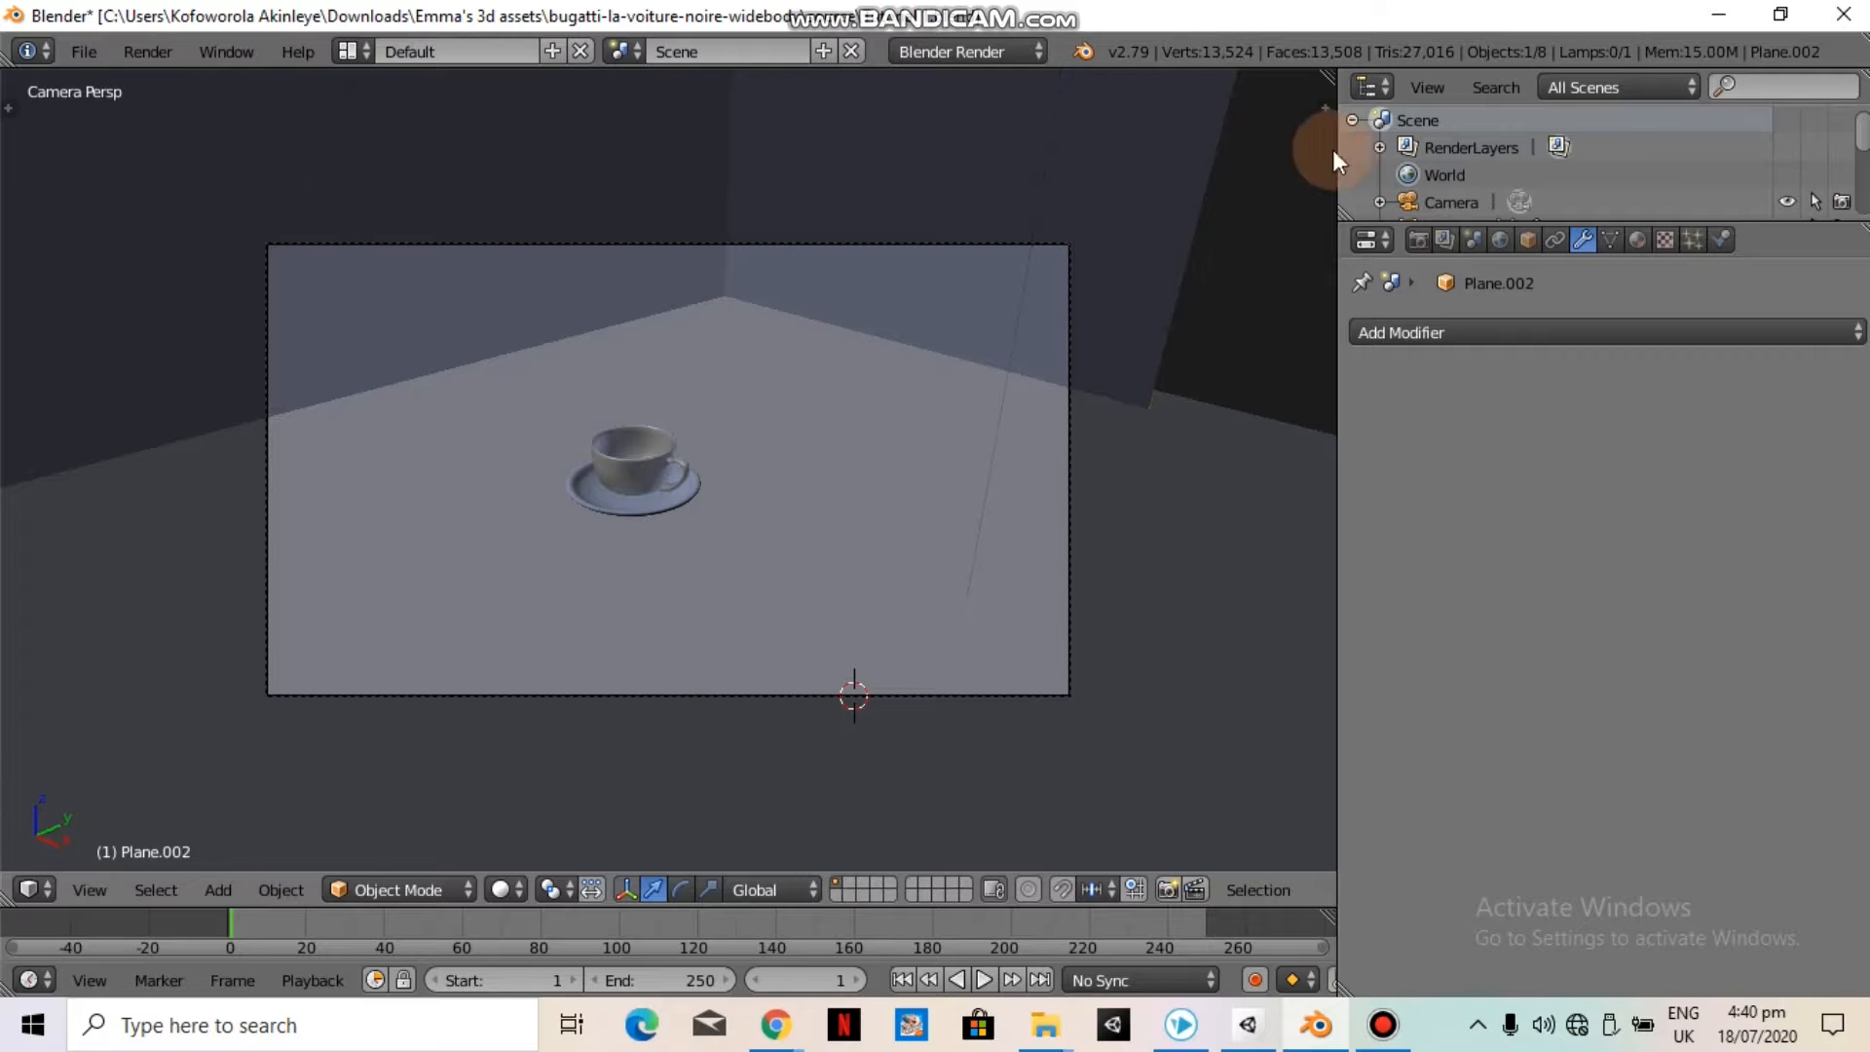
scroll(1378, 200, down, 2)
click(1433, 146)
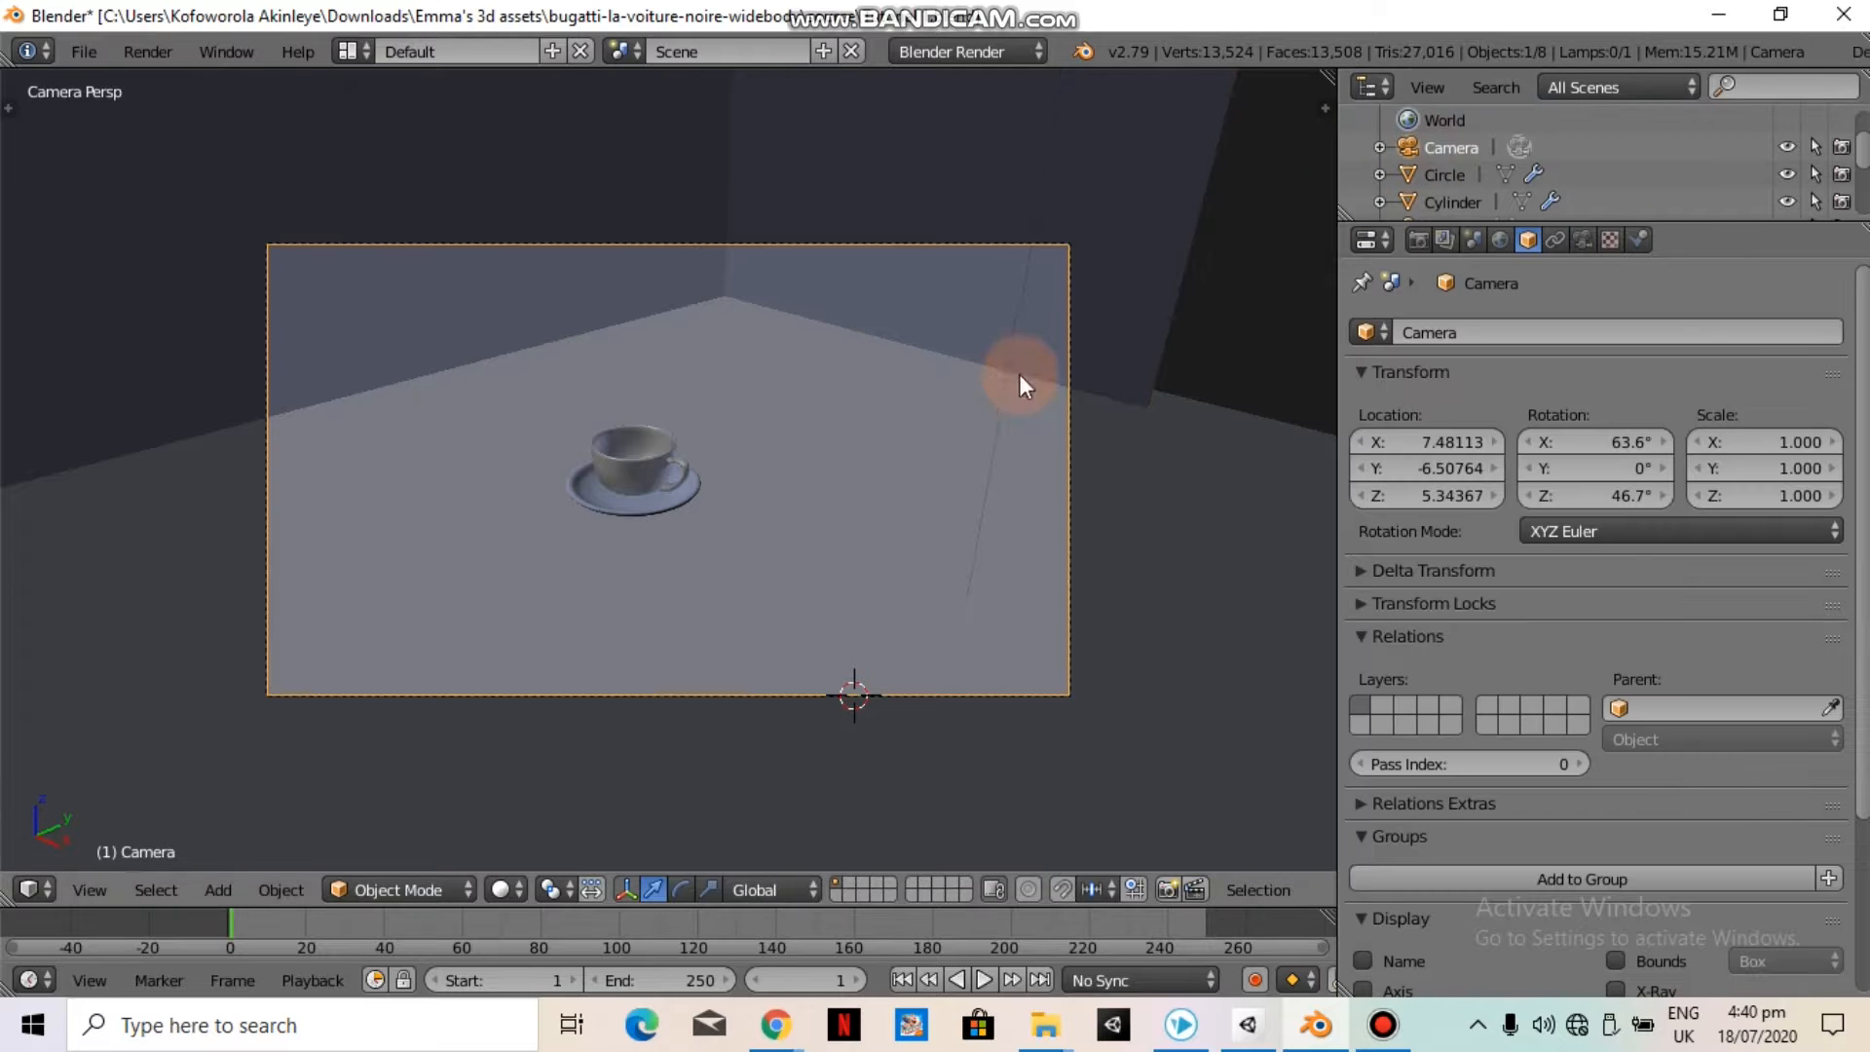
shift+middle_drag(1037, 426, 1120, 412)
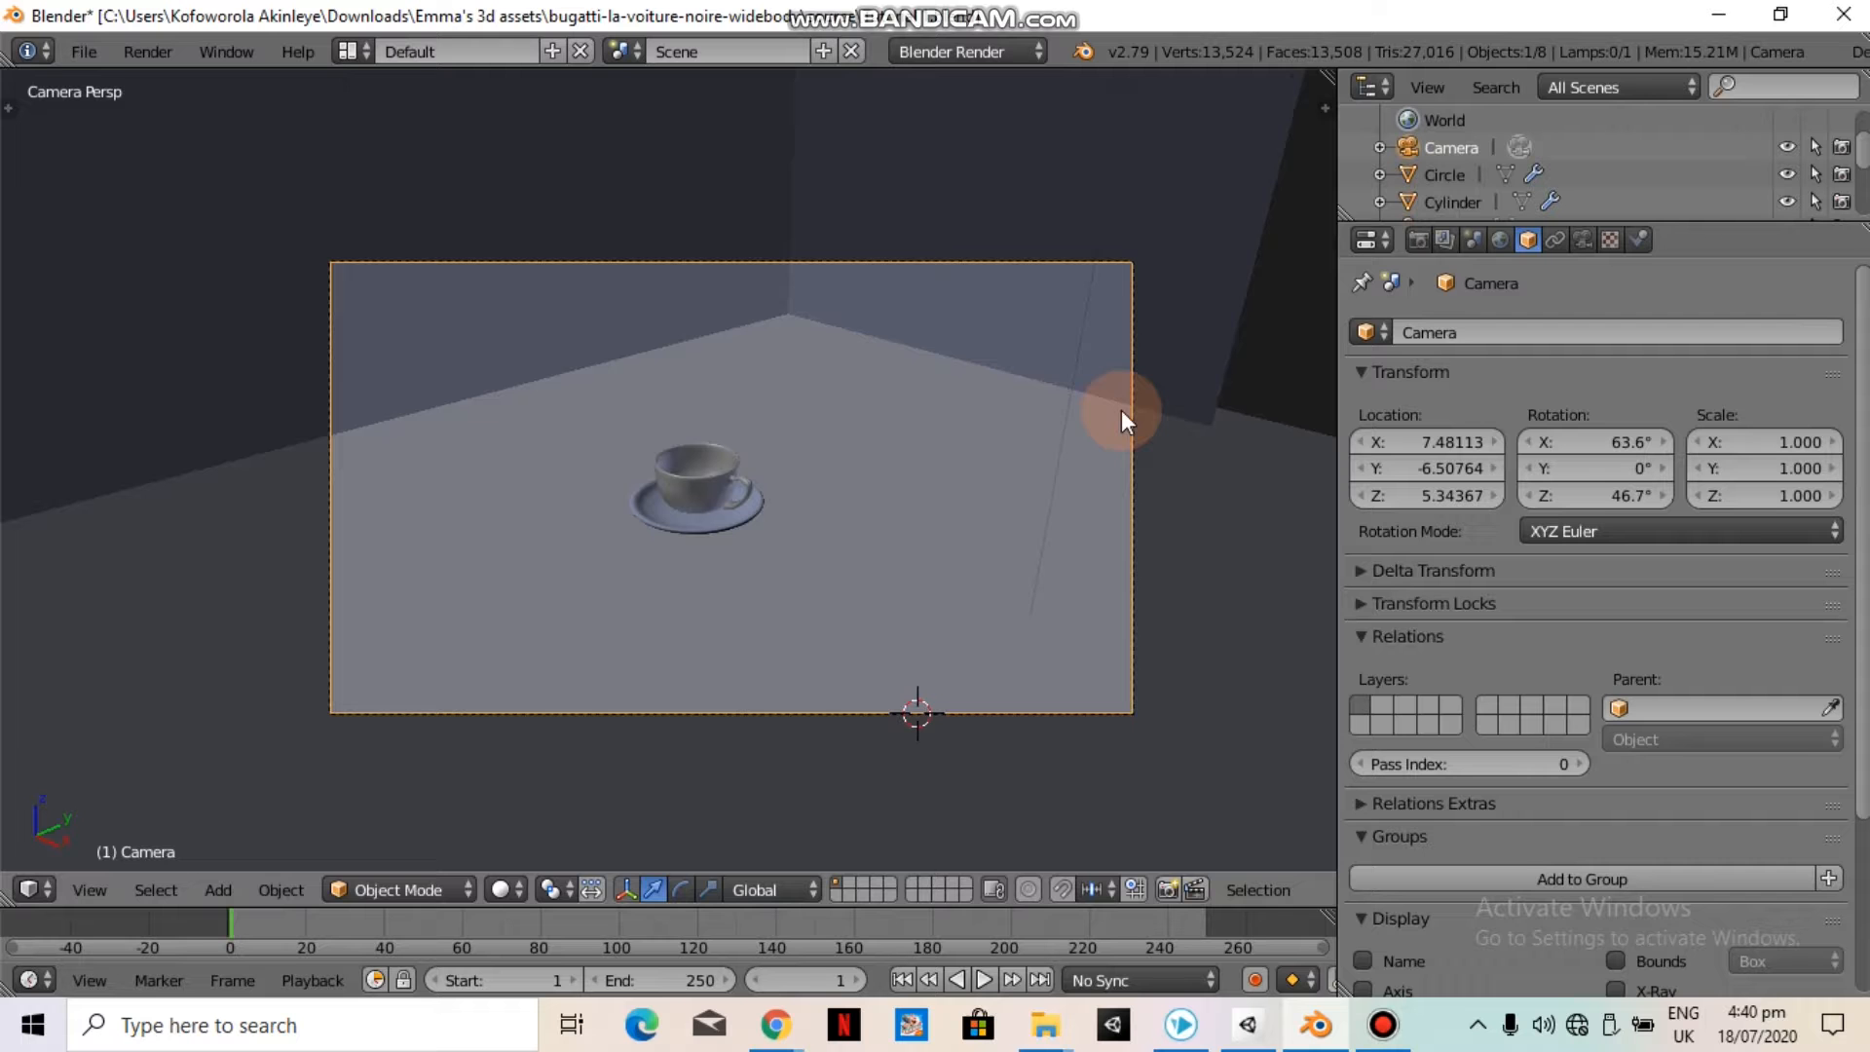
key(g)
key(x)
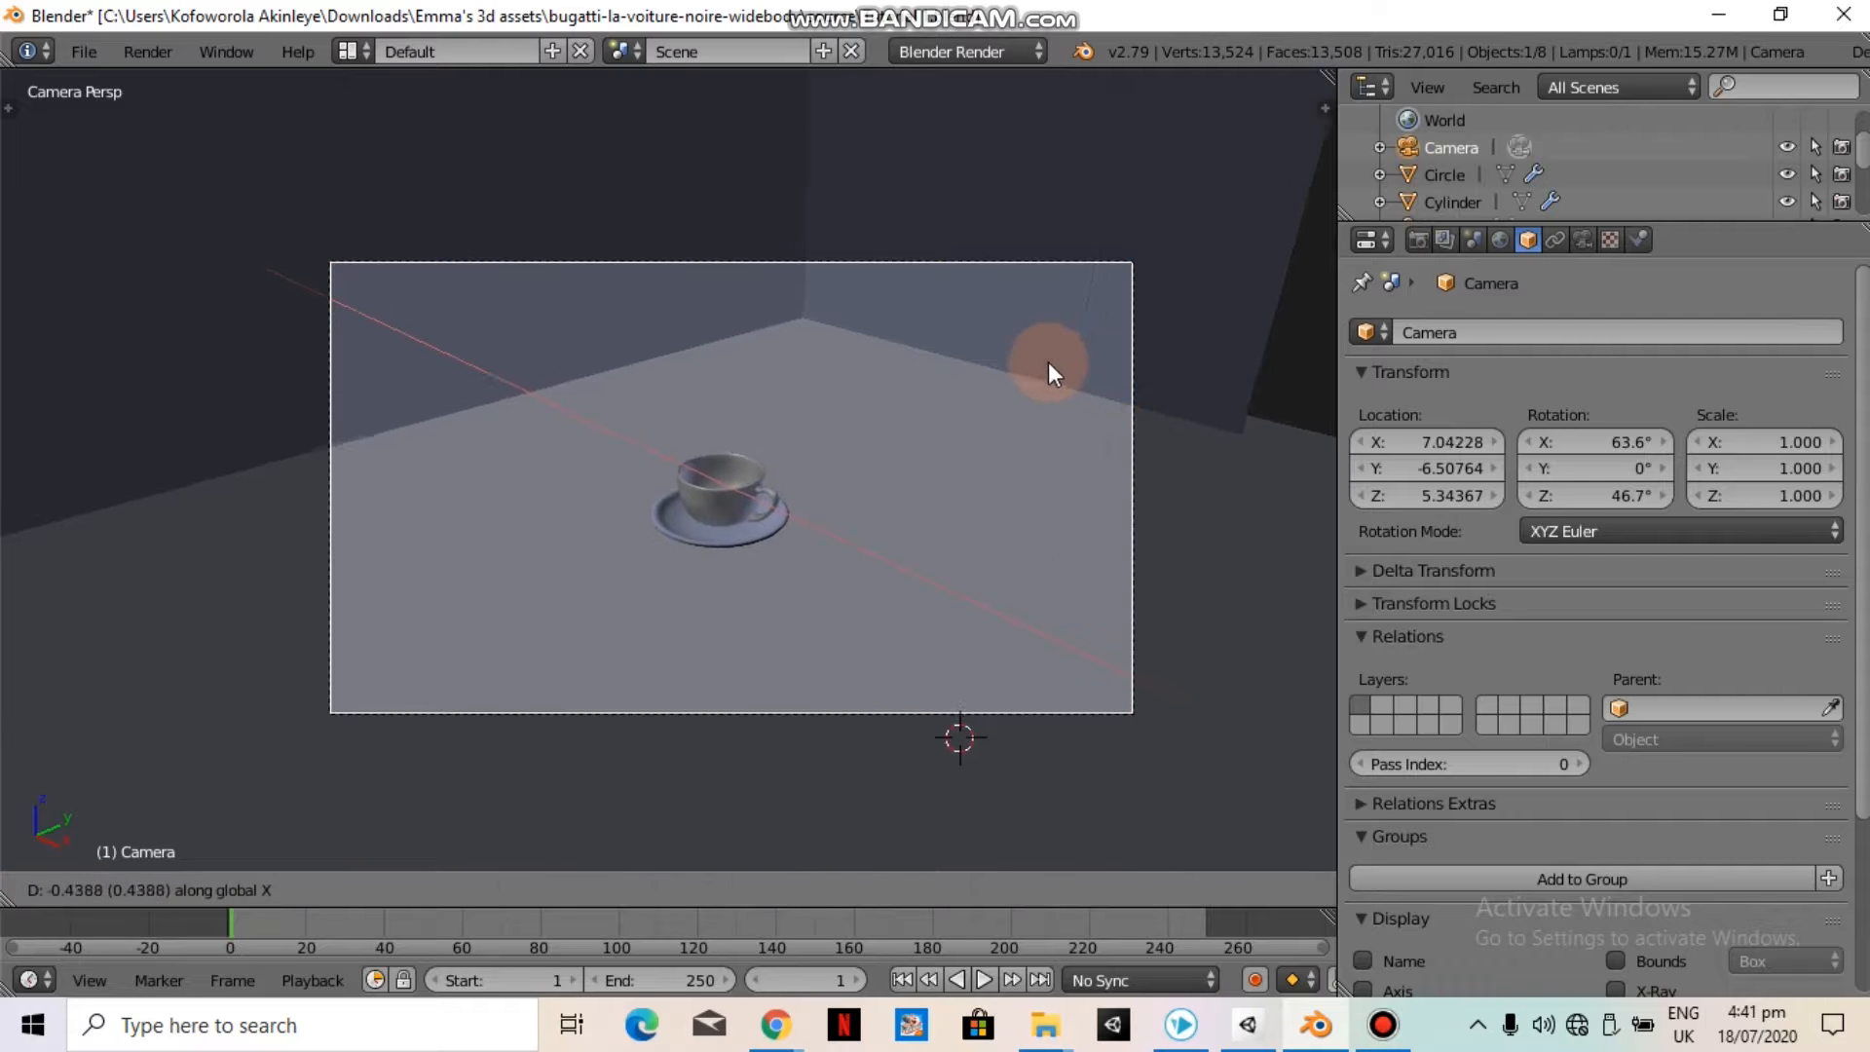
click(1019, 356)
scroll(1035, 407, up, 1)
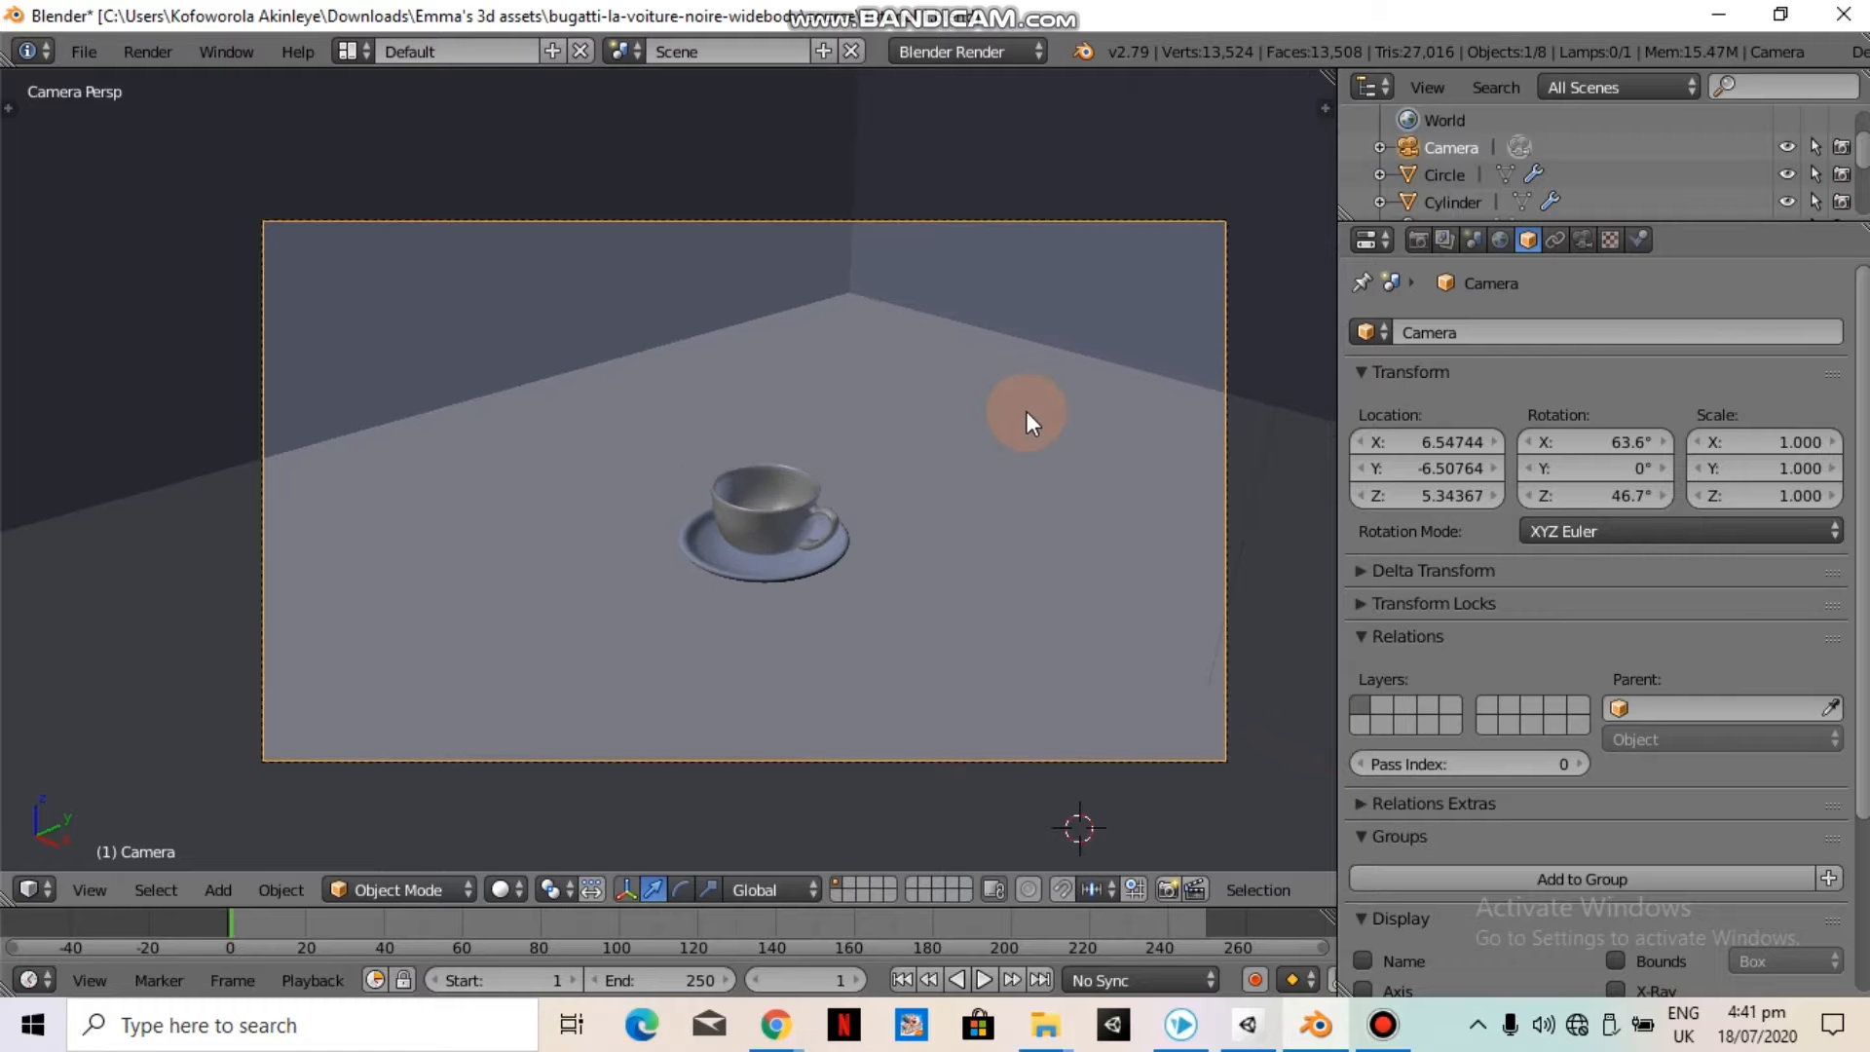
Switch the viewport shading to Rendered to preview the scene through the camera
click(515, 897)
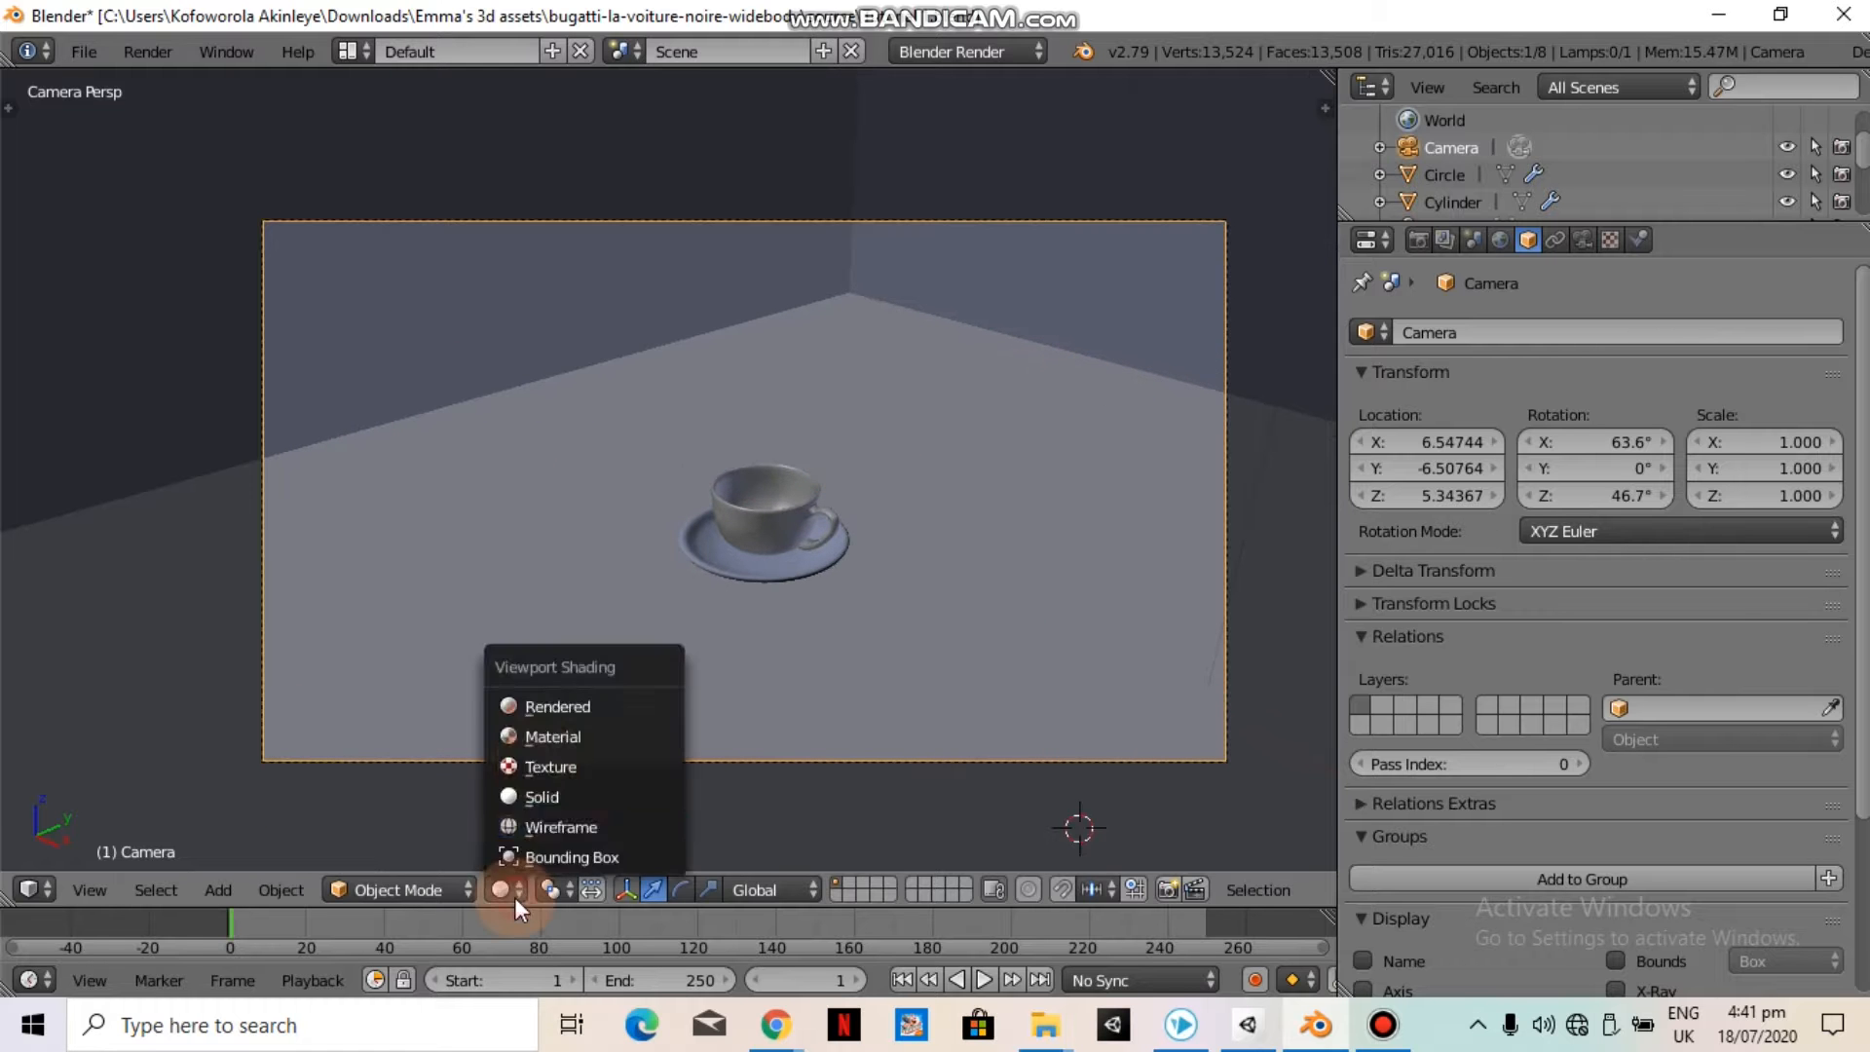
click(536, 721)
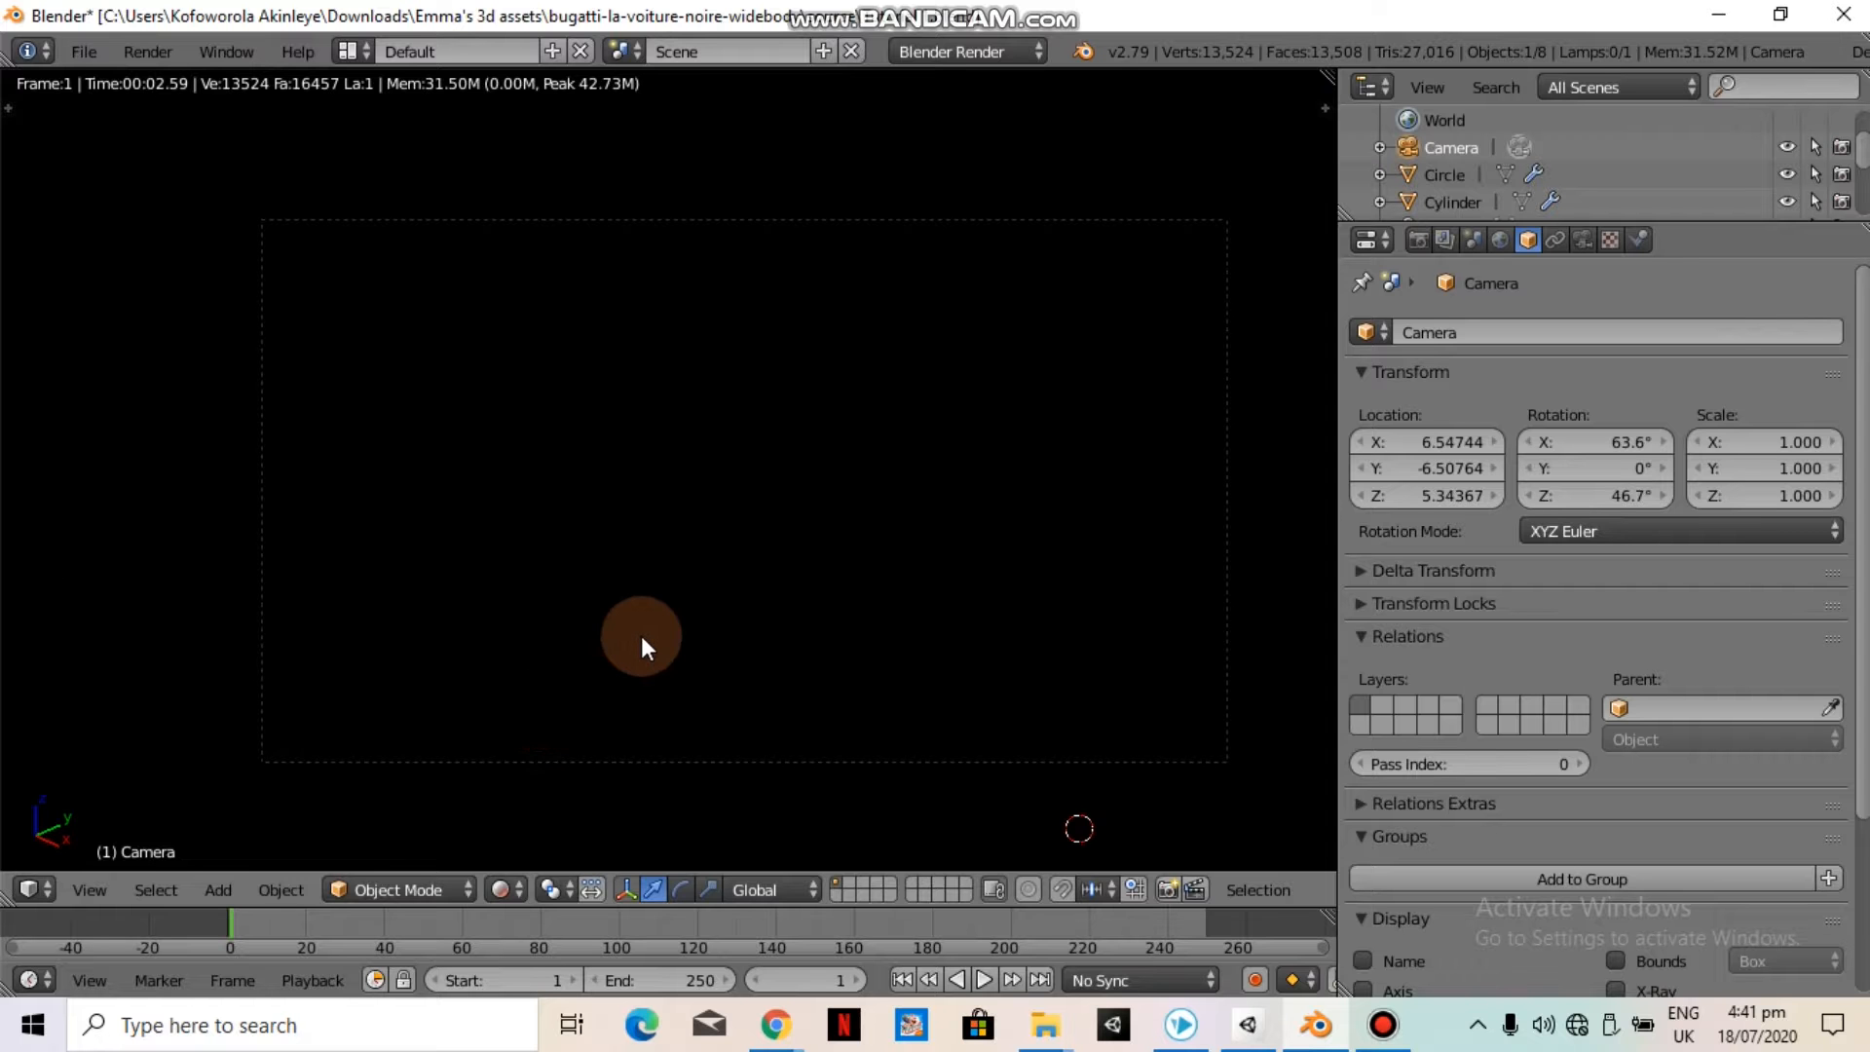
scroll(641, 636, down, 4)
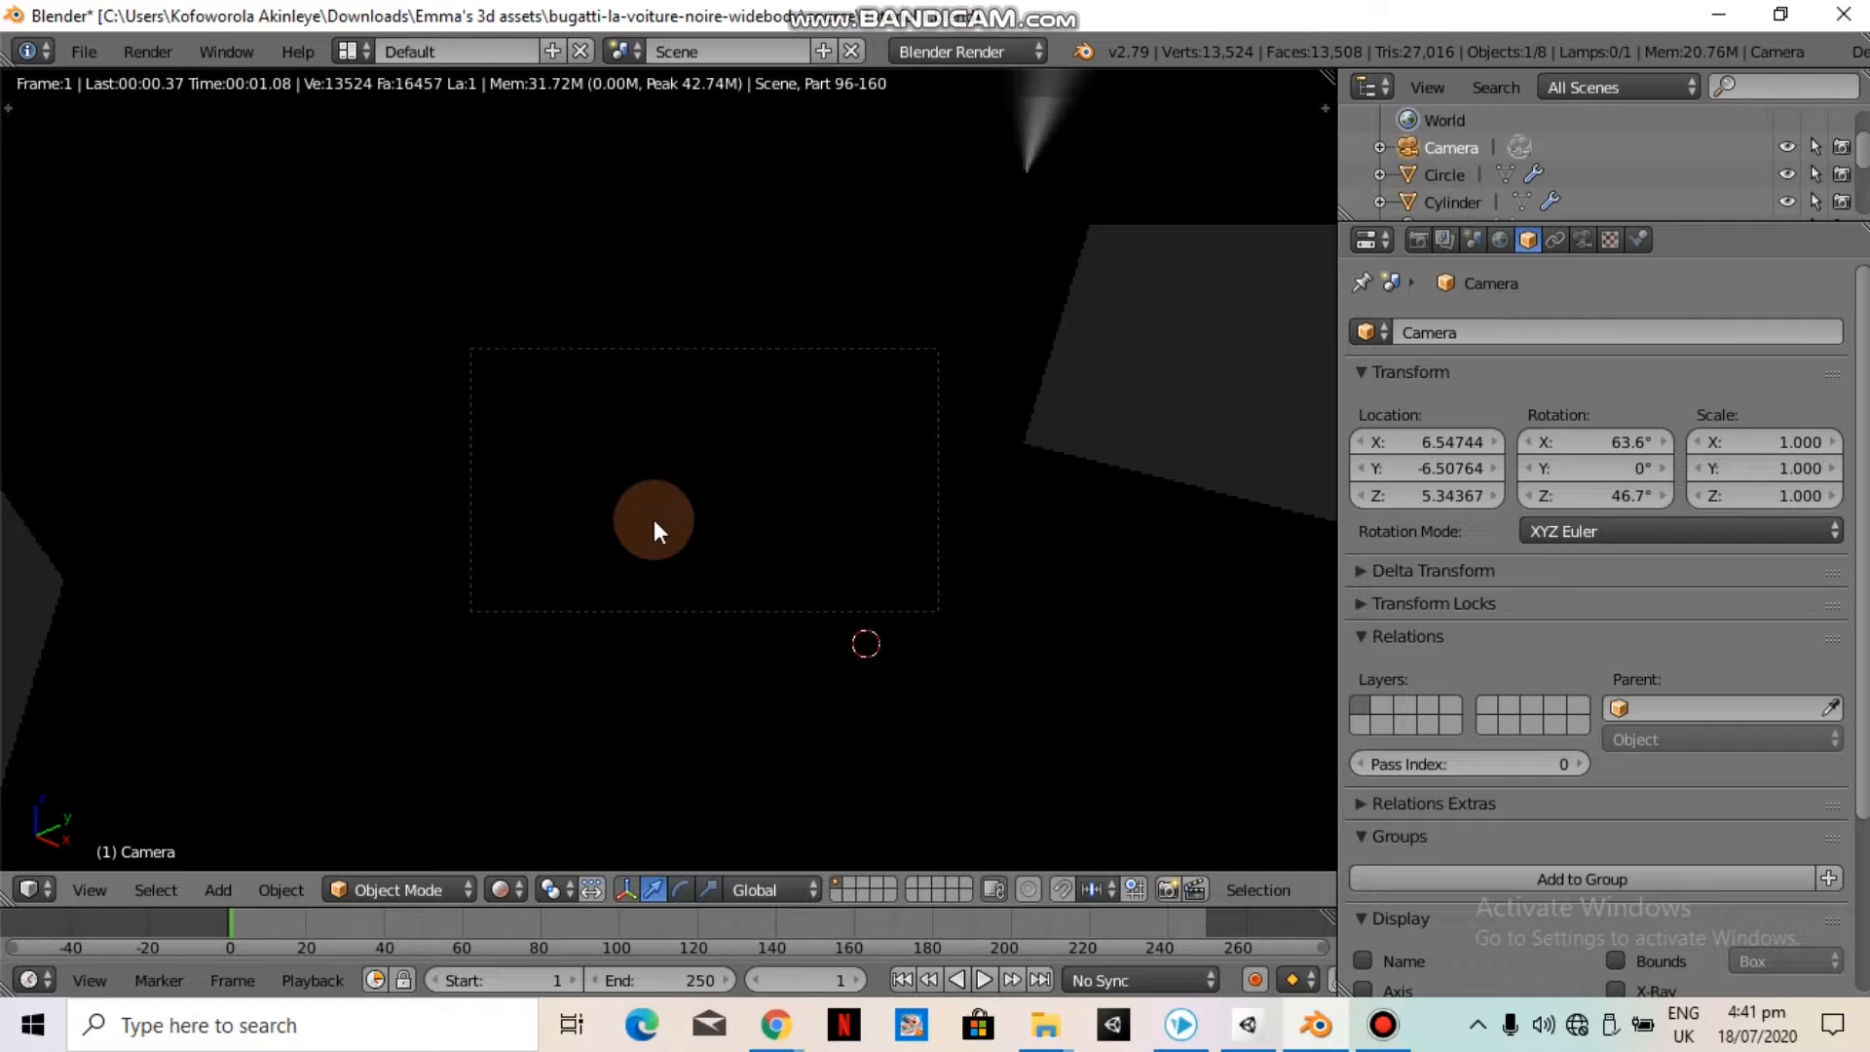
Set the viewport shading back to Solid while looking through the camera
scroll(608, 651, down, 3)
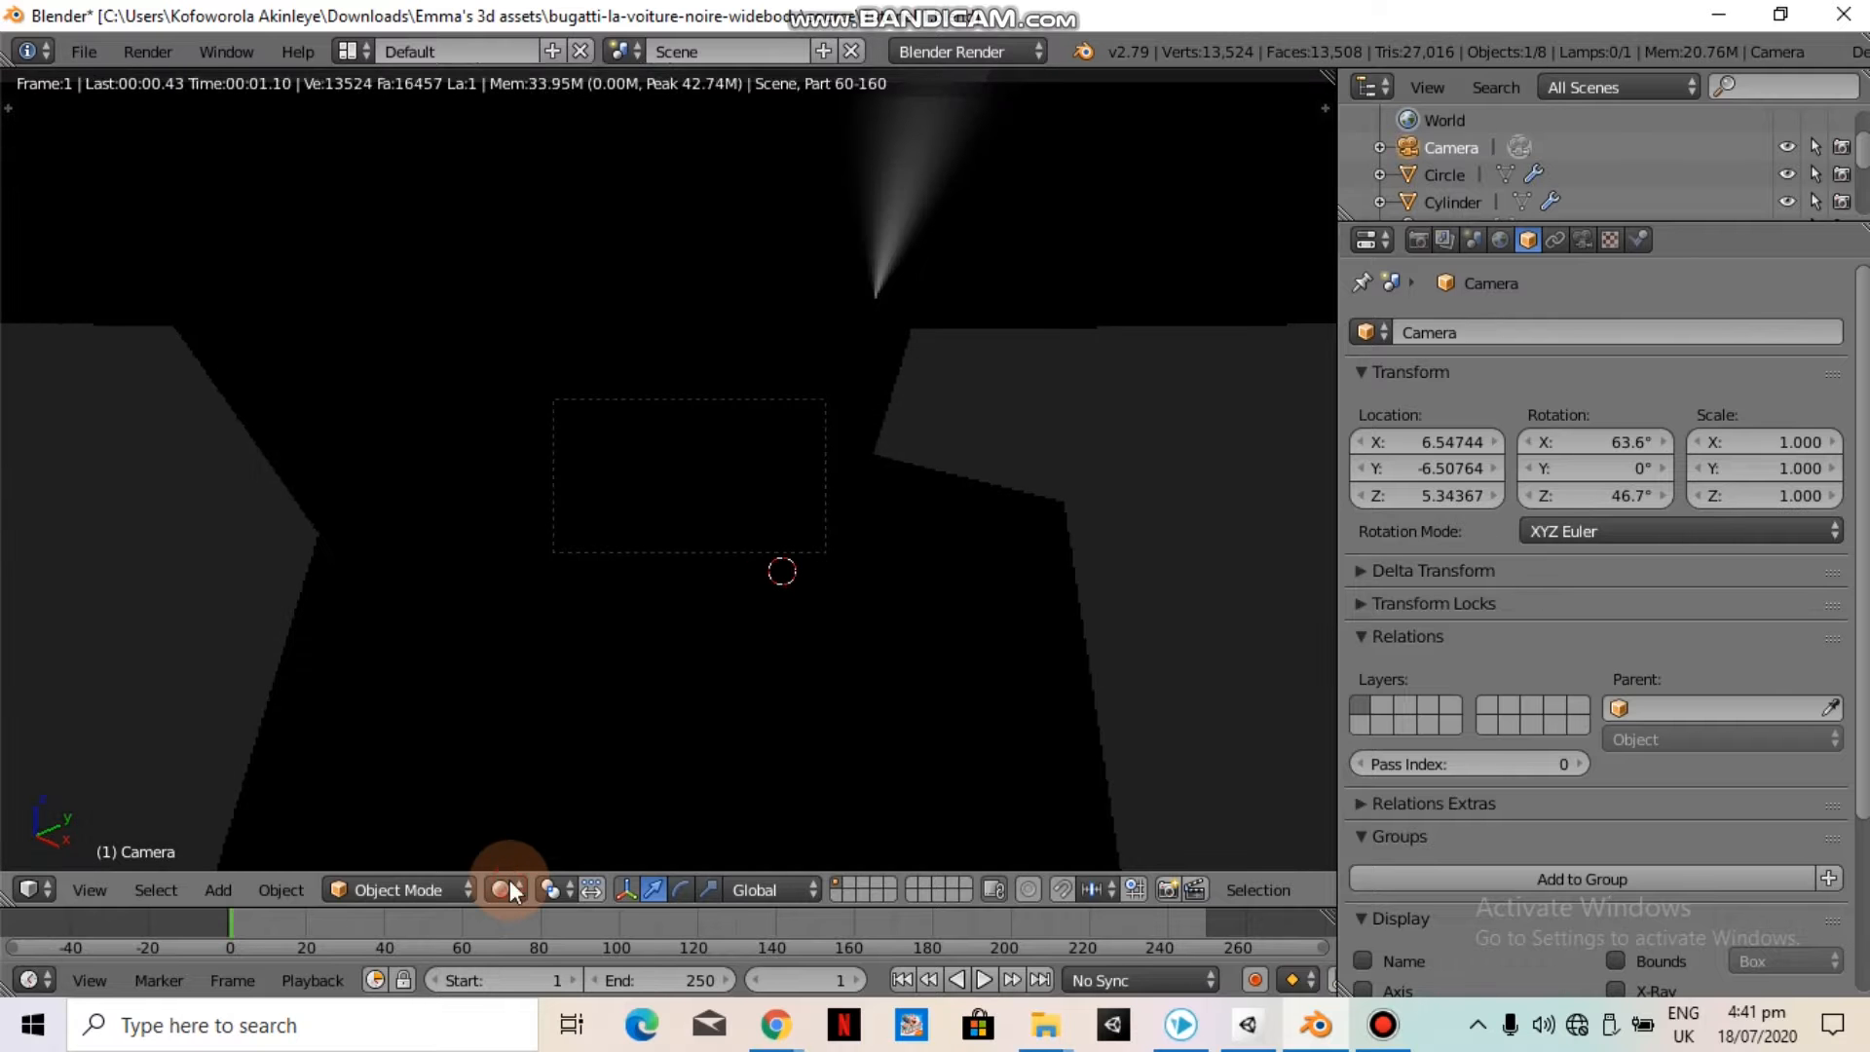
click(507, 890)
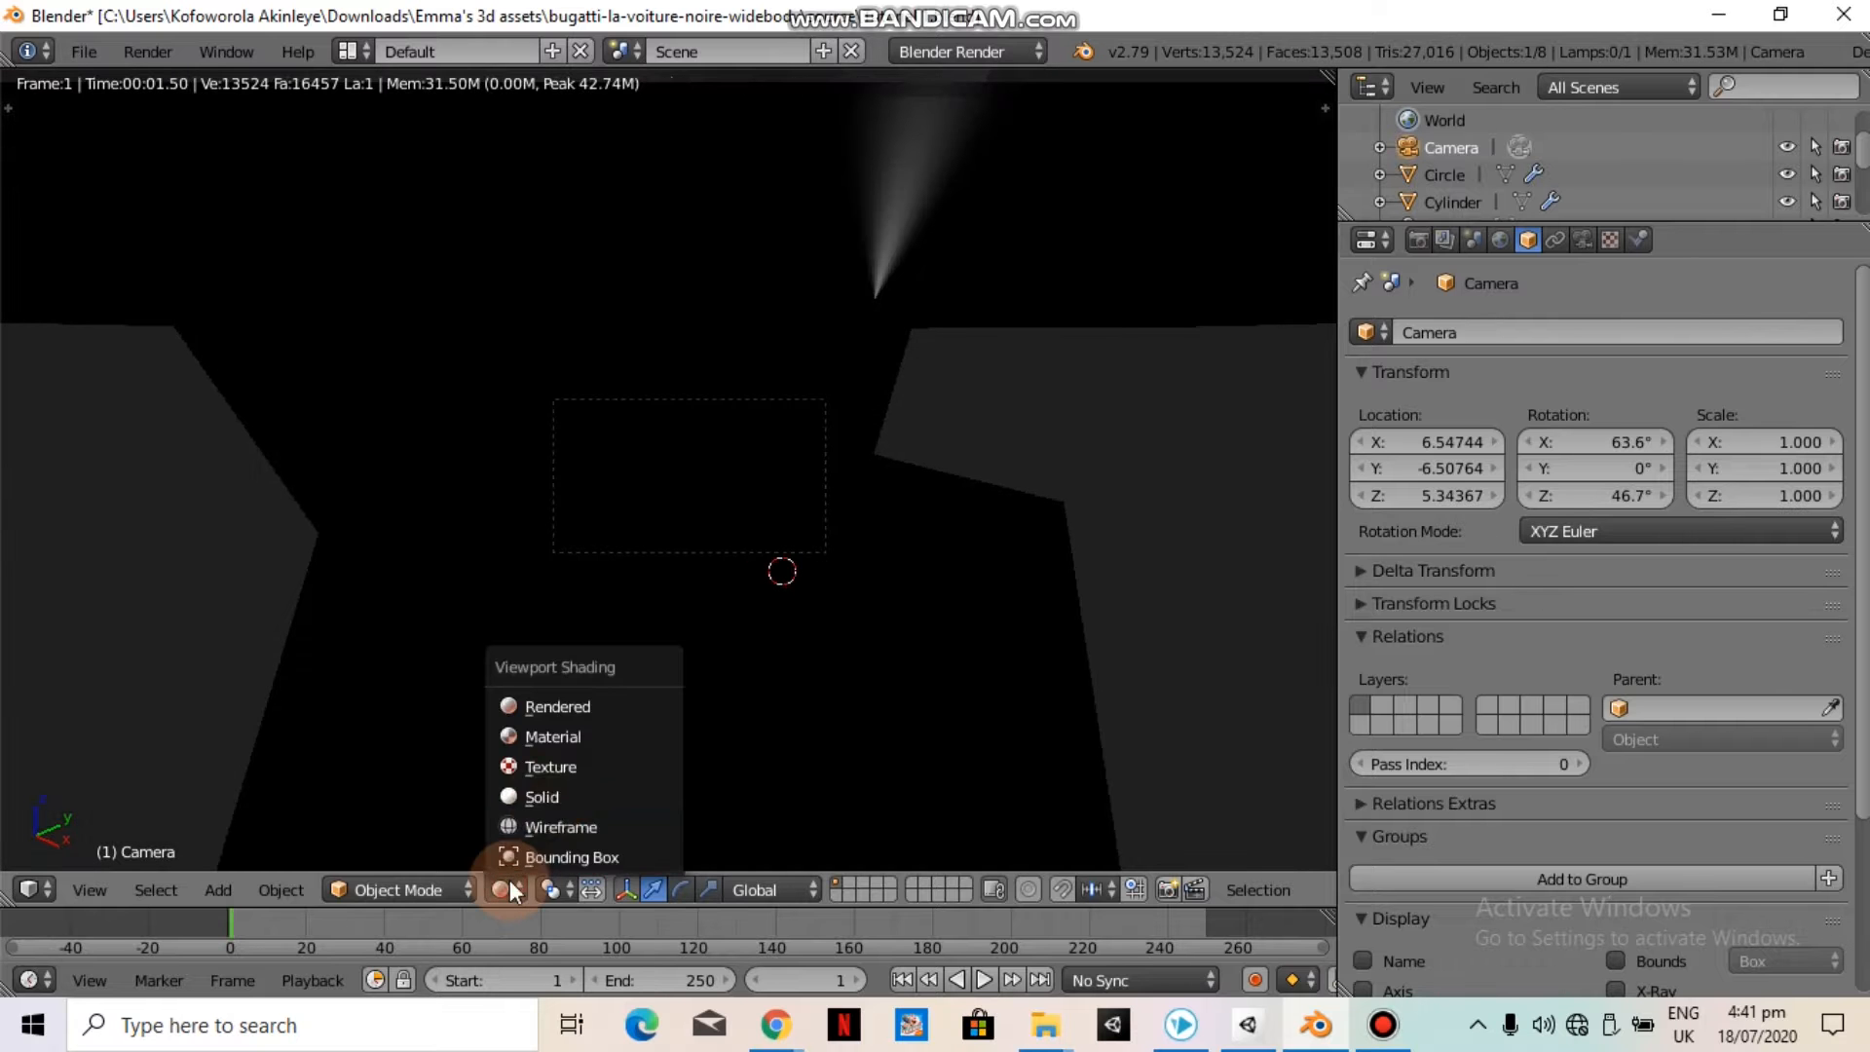
click(546, 795)
scroll(907, 177, up, 1)
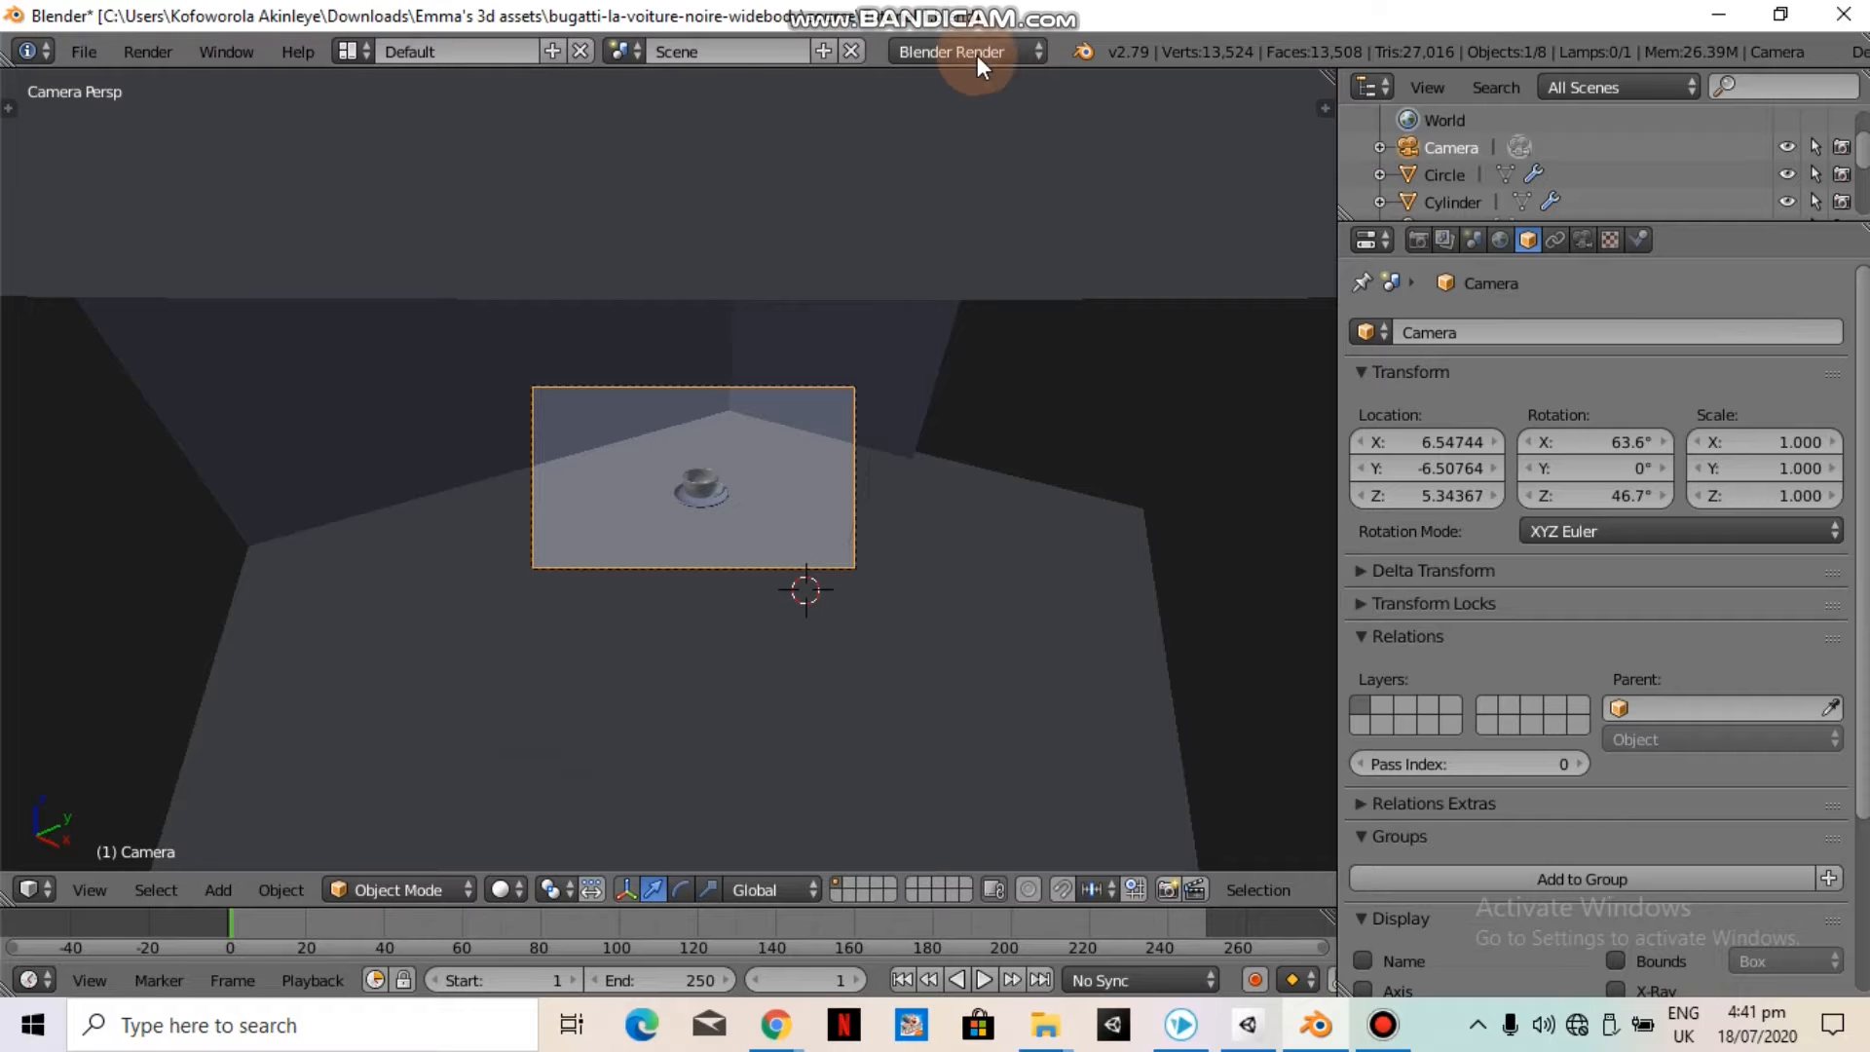
Switch the render engine to Cycles Render and preview the camera view with Rendered shading
click(977, 54)
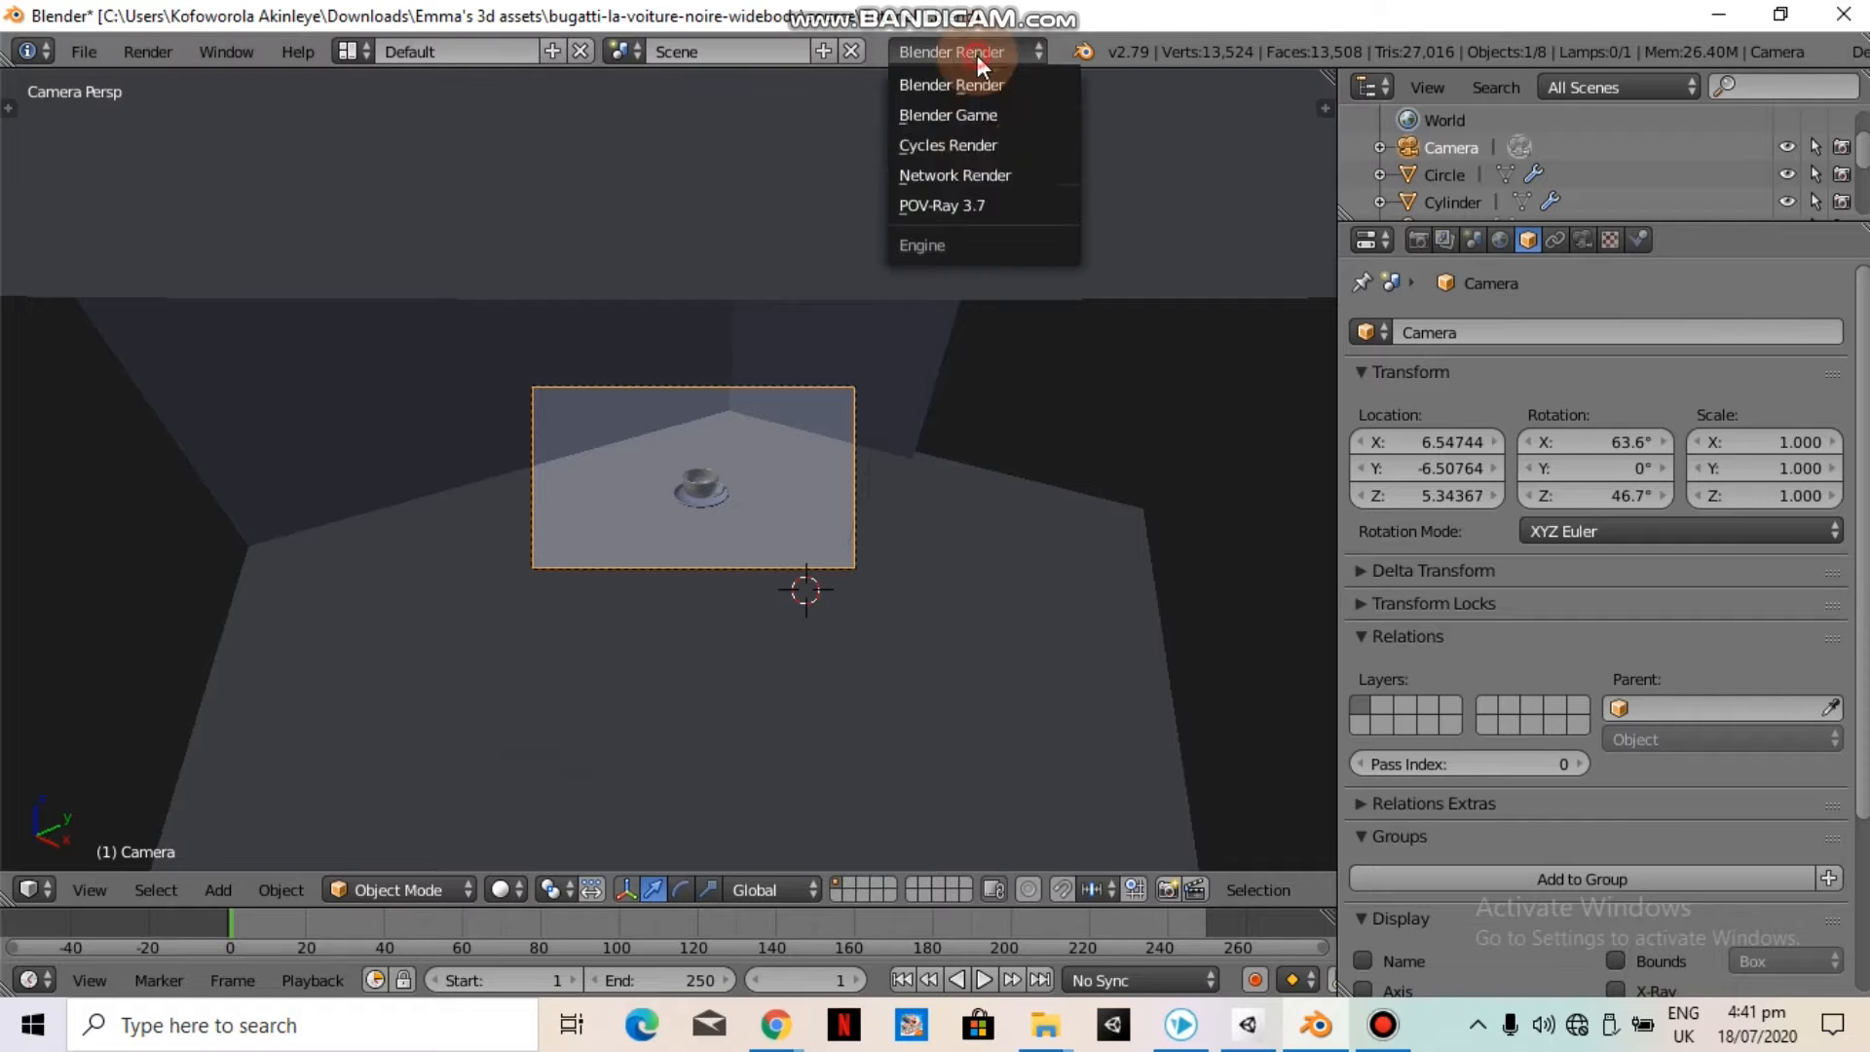
click(978, 139)
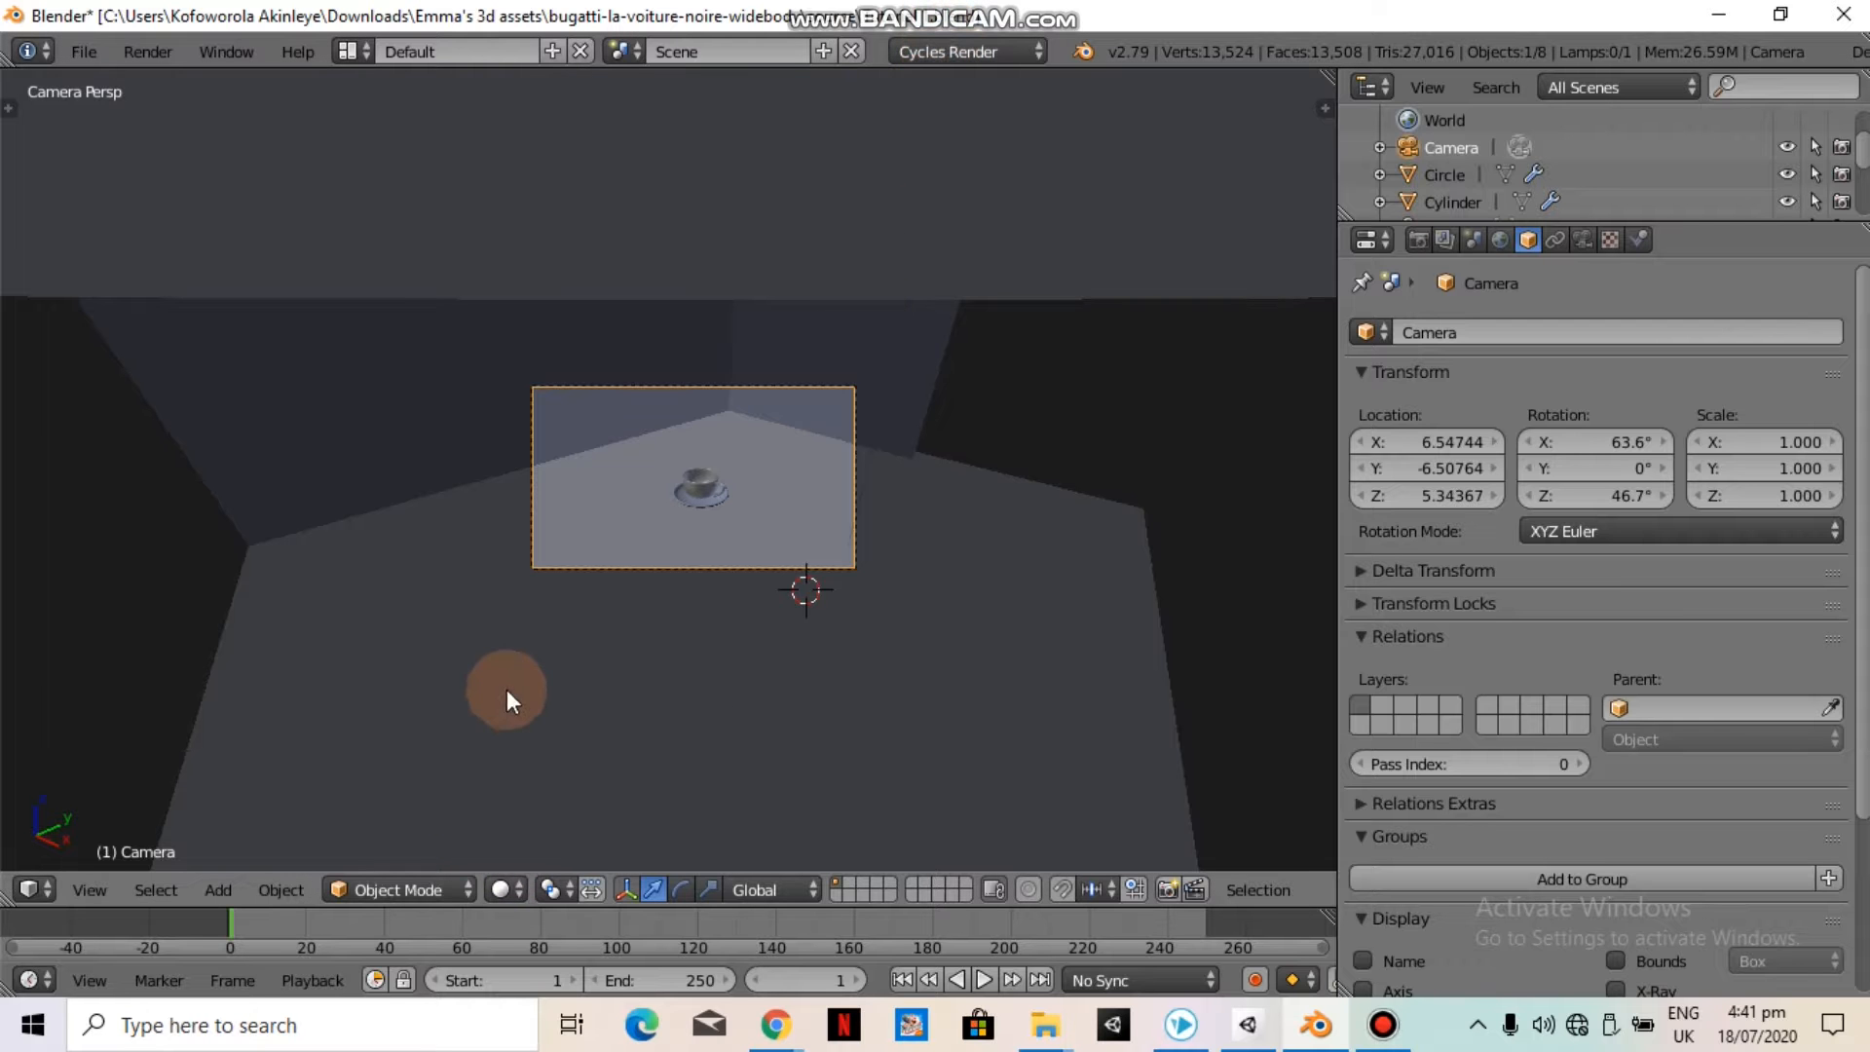
click(502, 889)
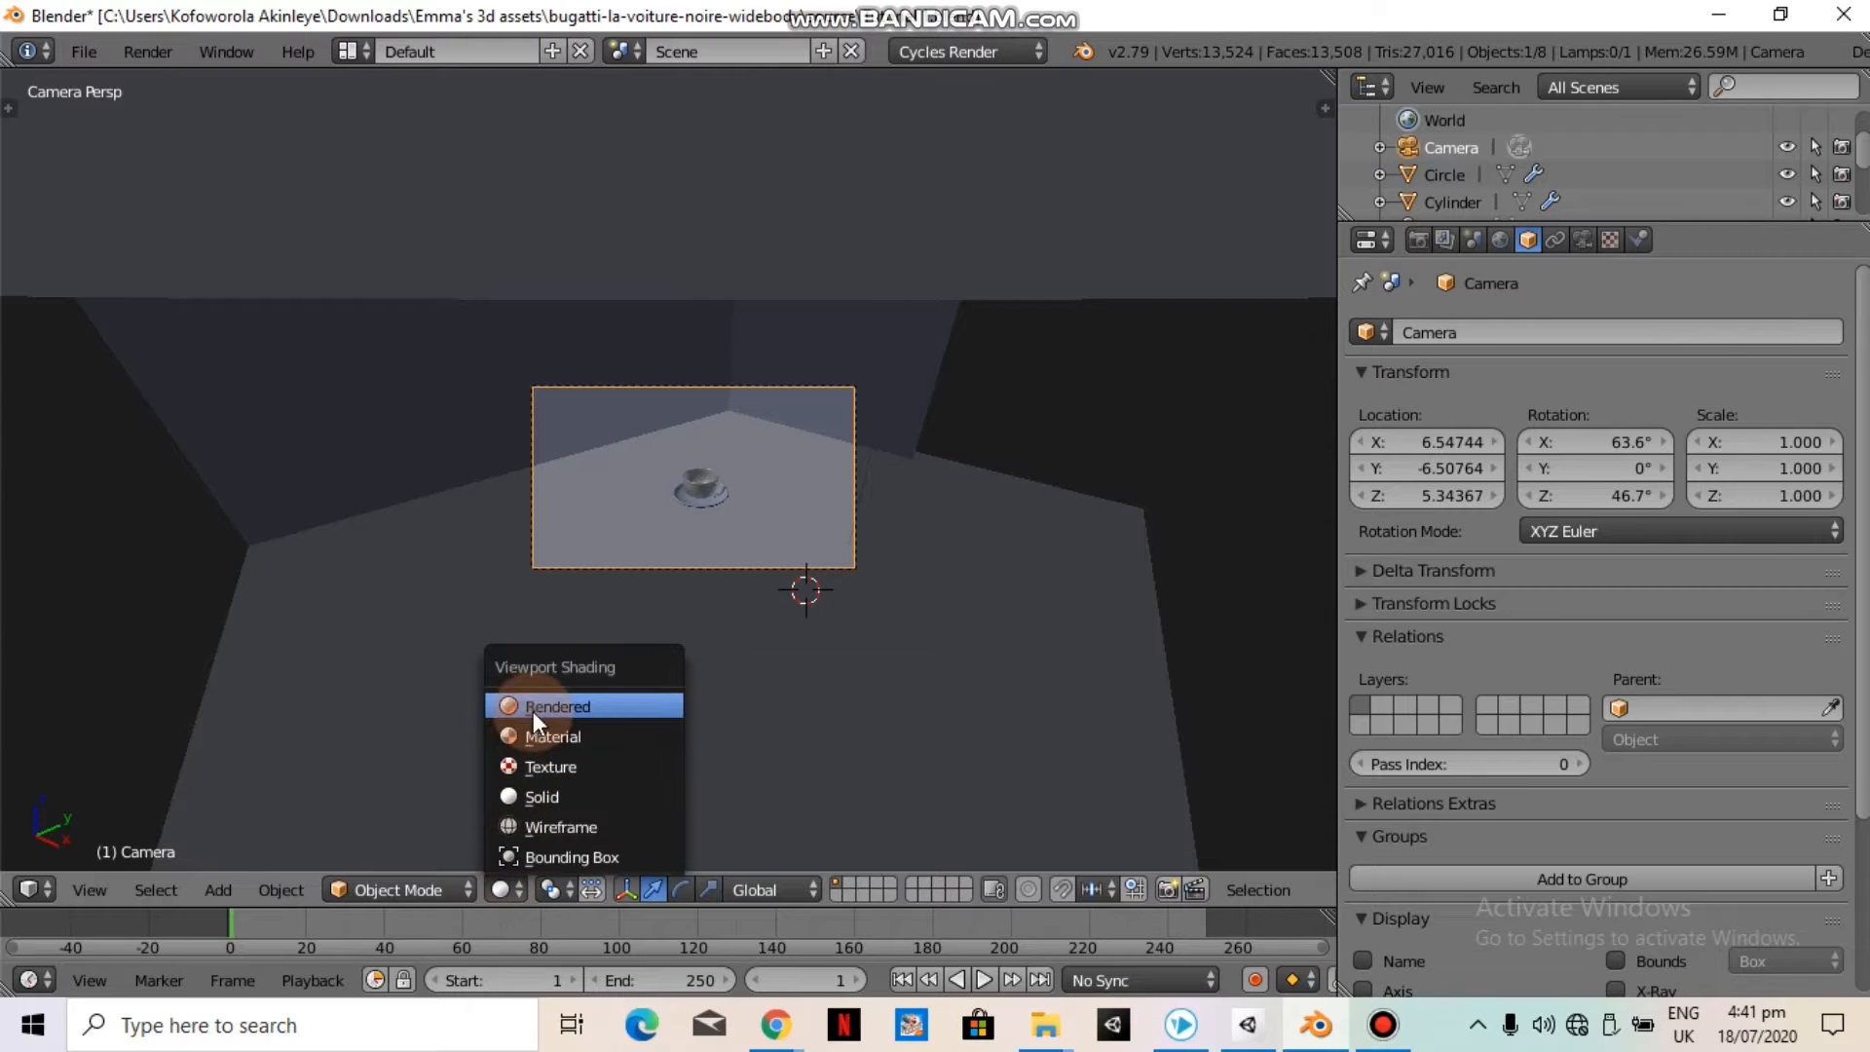
click(546, 706)
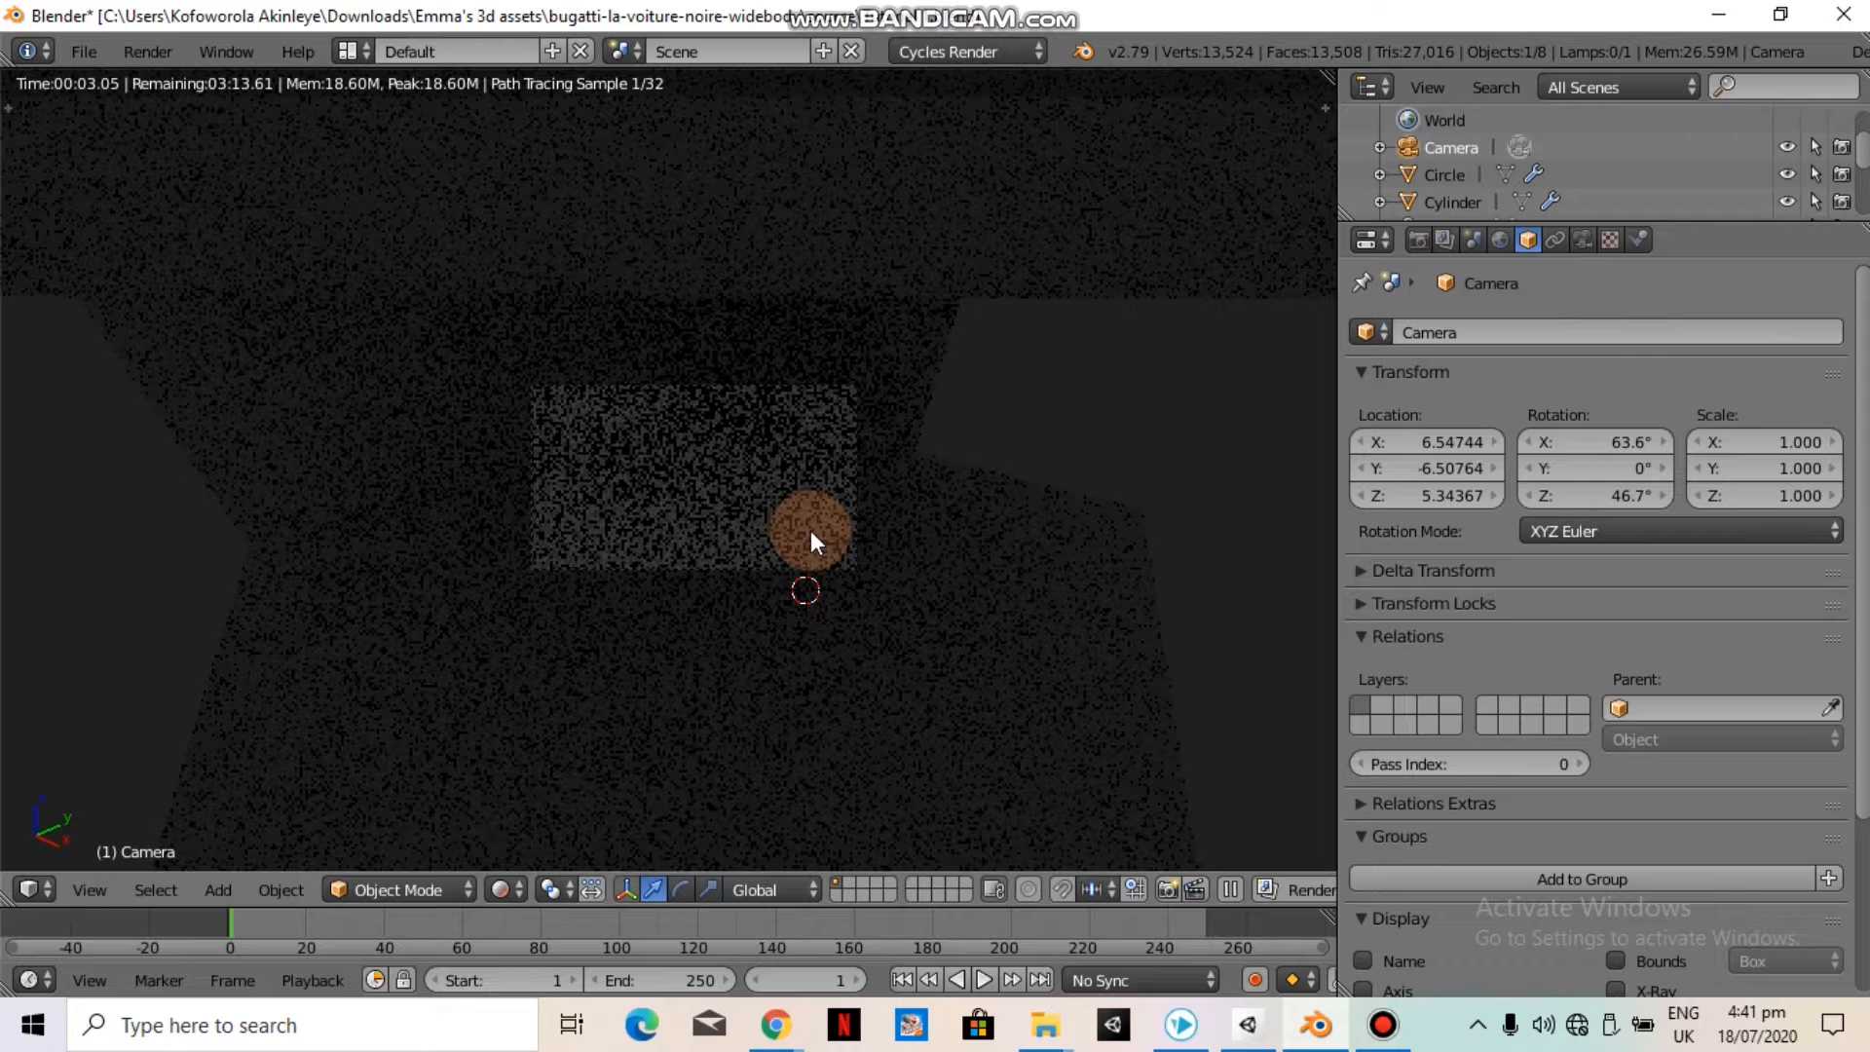
Return to Solid shading, select the lamp and move it above the cup, to about X 0.88, Y -1.26, Z 3.29
key(z)
key(KP_0)
middle_drag(812, 531, 902, 413)
click(938, 193)
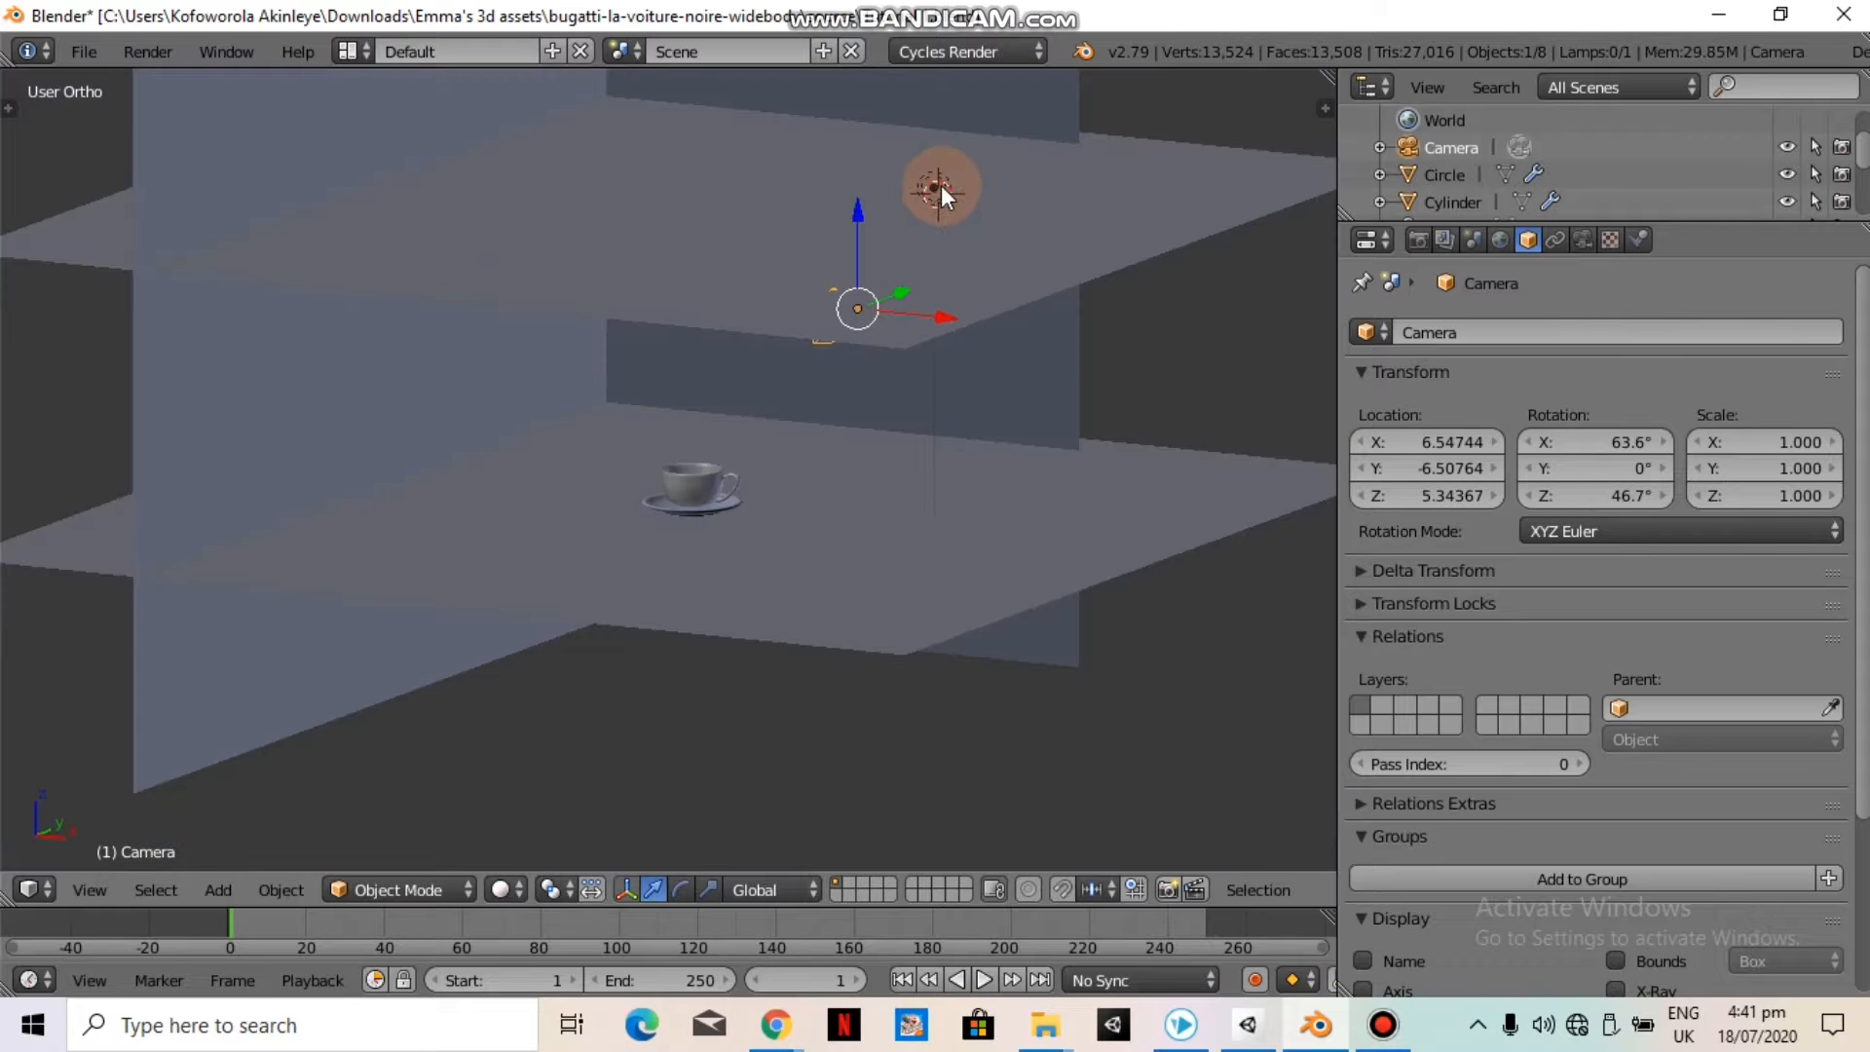
right_click(938, 192)
right_click(934, 191)
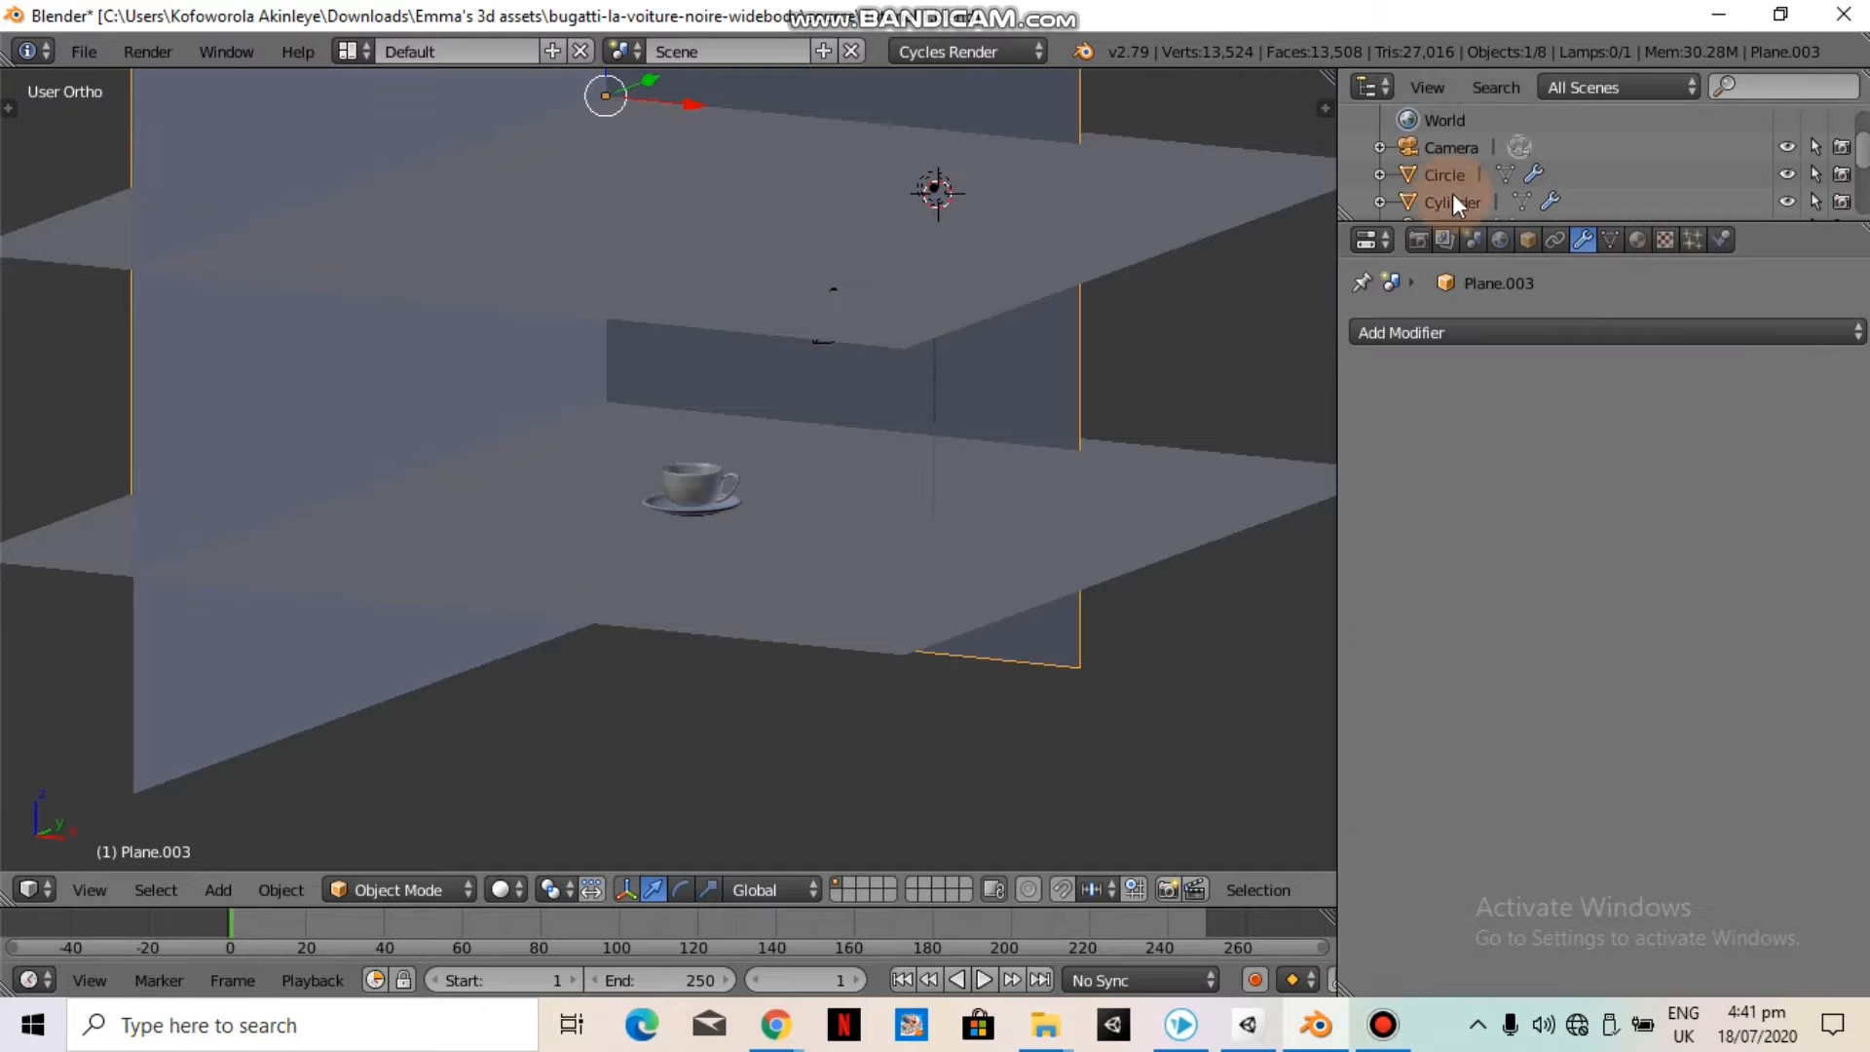
scroll(1448, 146, down, 5)
scroll(1451, 169, up, 4)
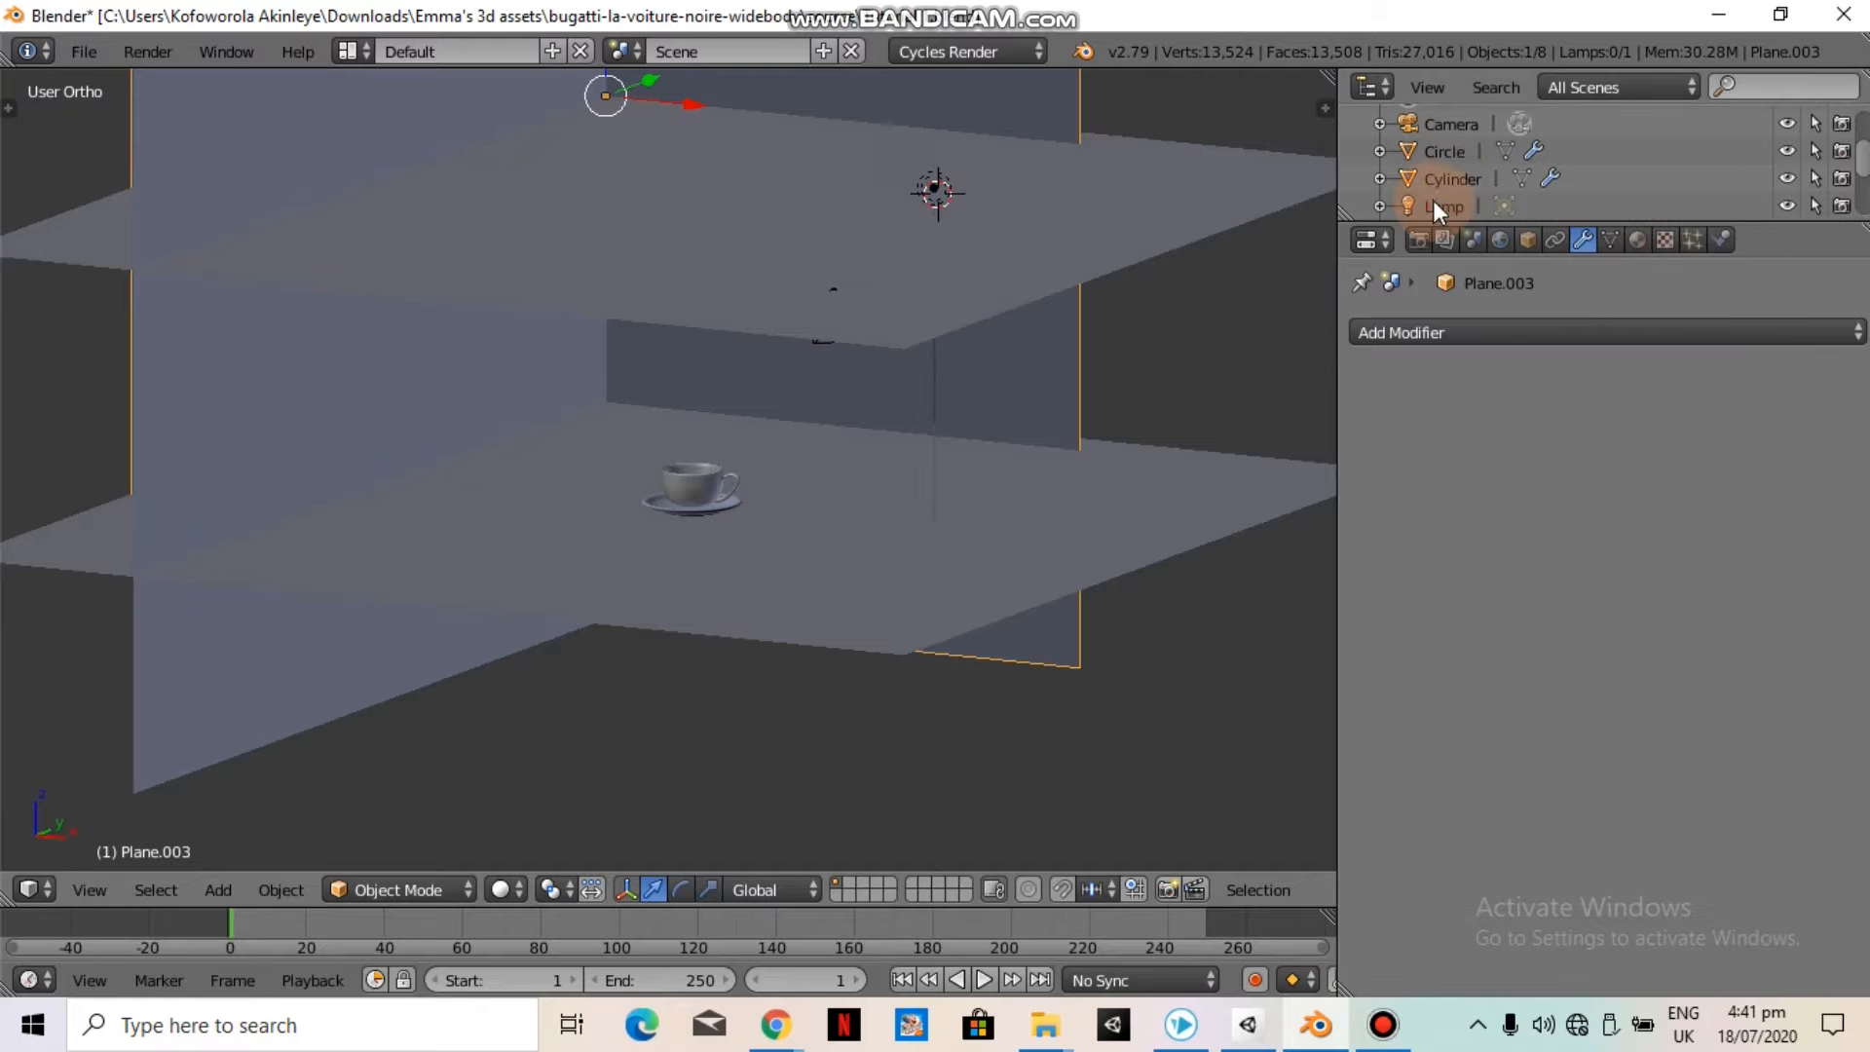
click(1443, 206)
scroll(1023, 388, up, 2)
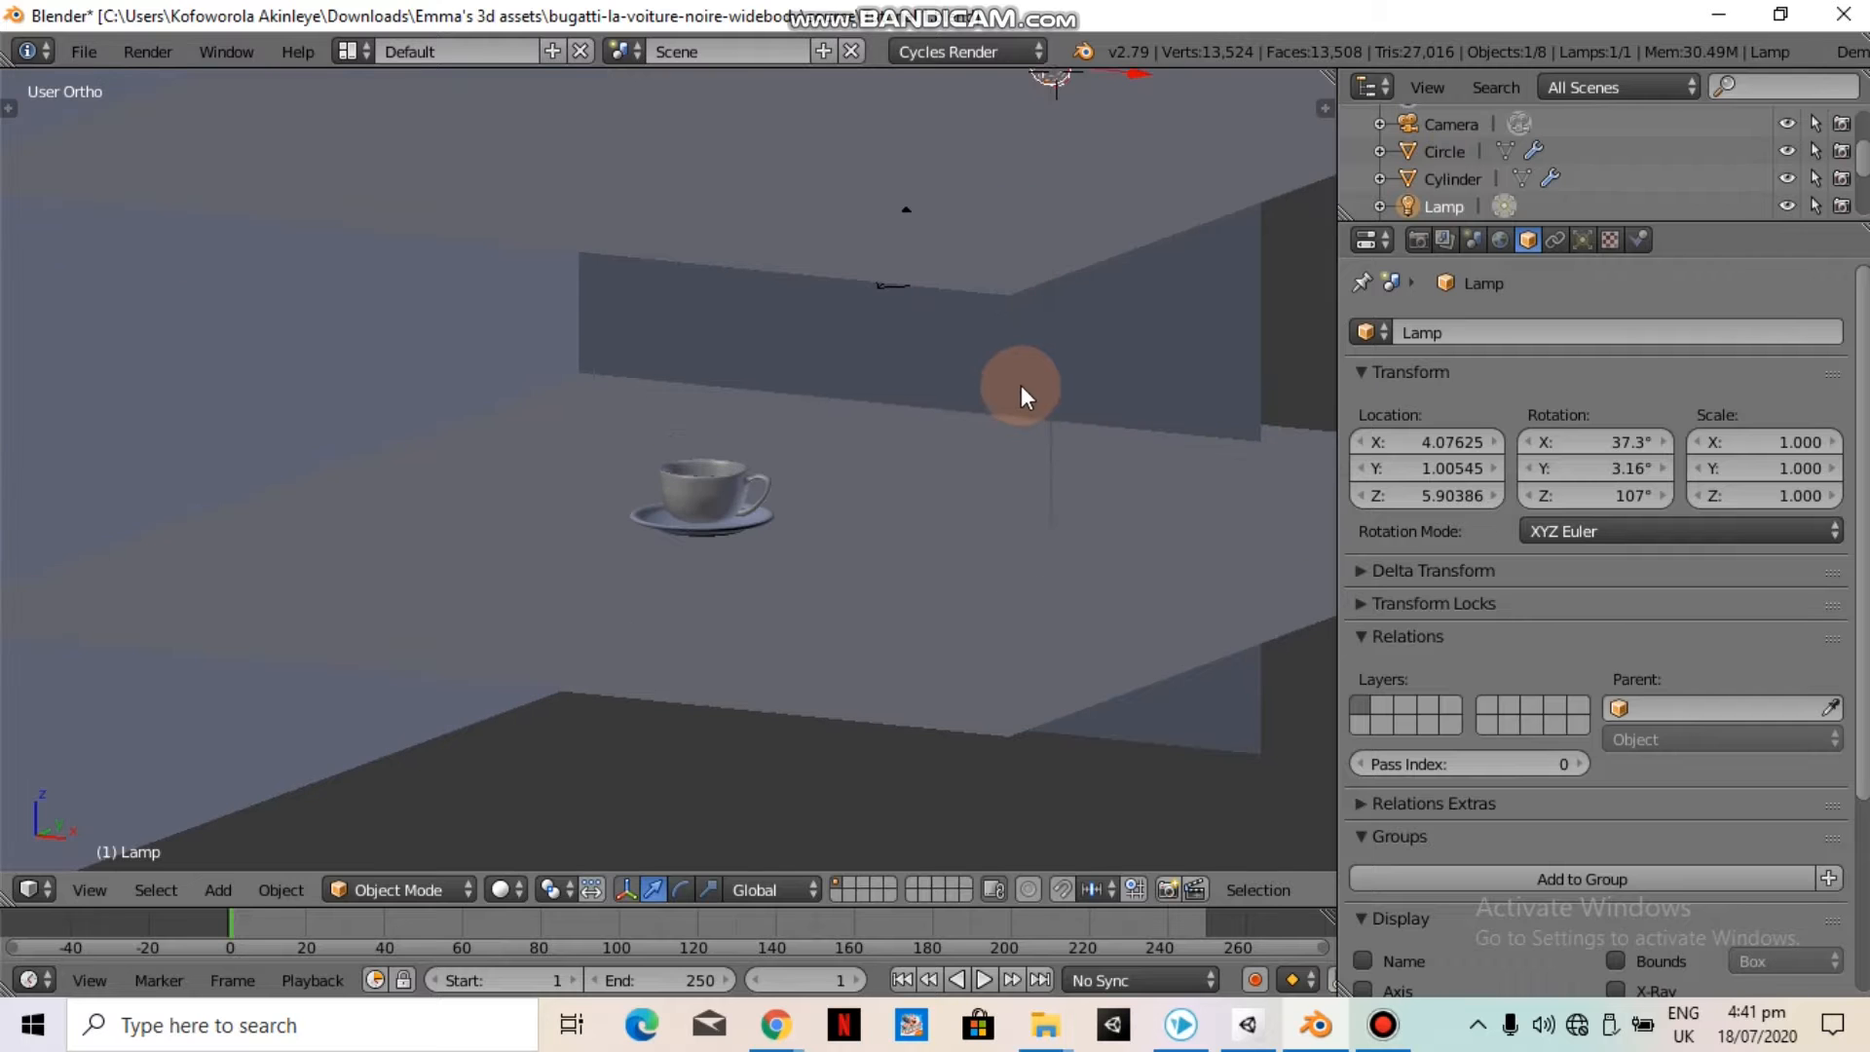
key(g)
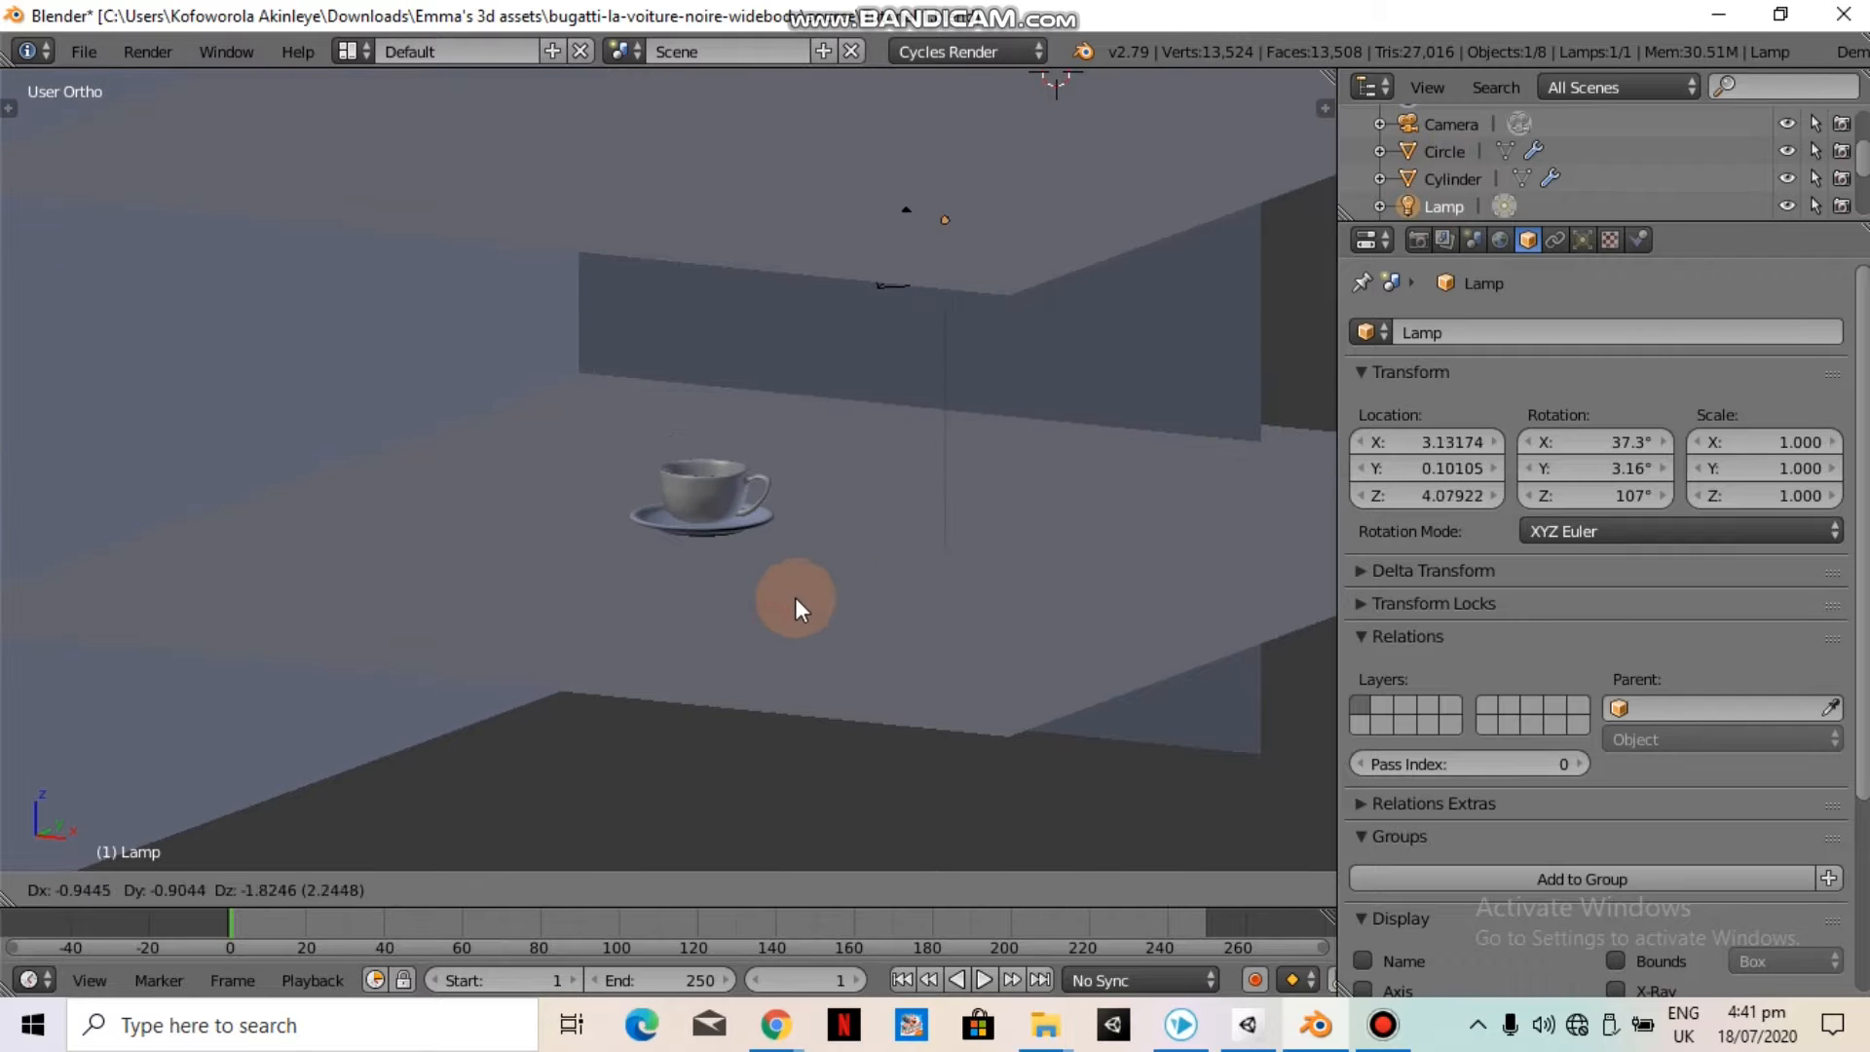
click(692, 621)
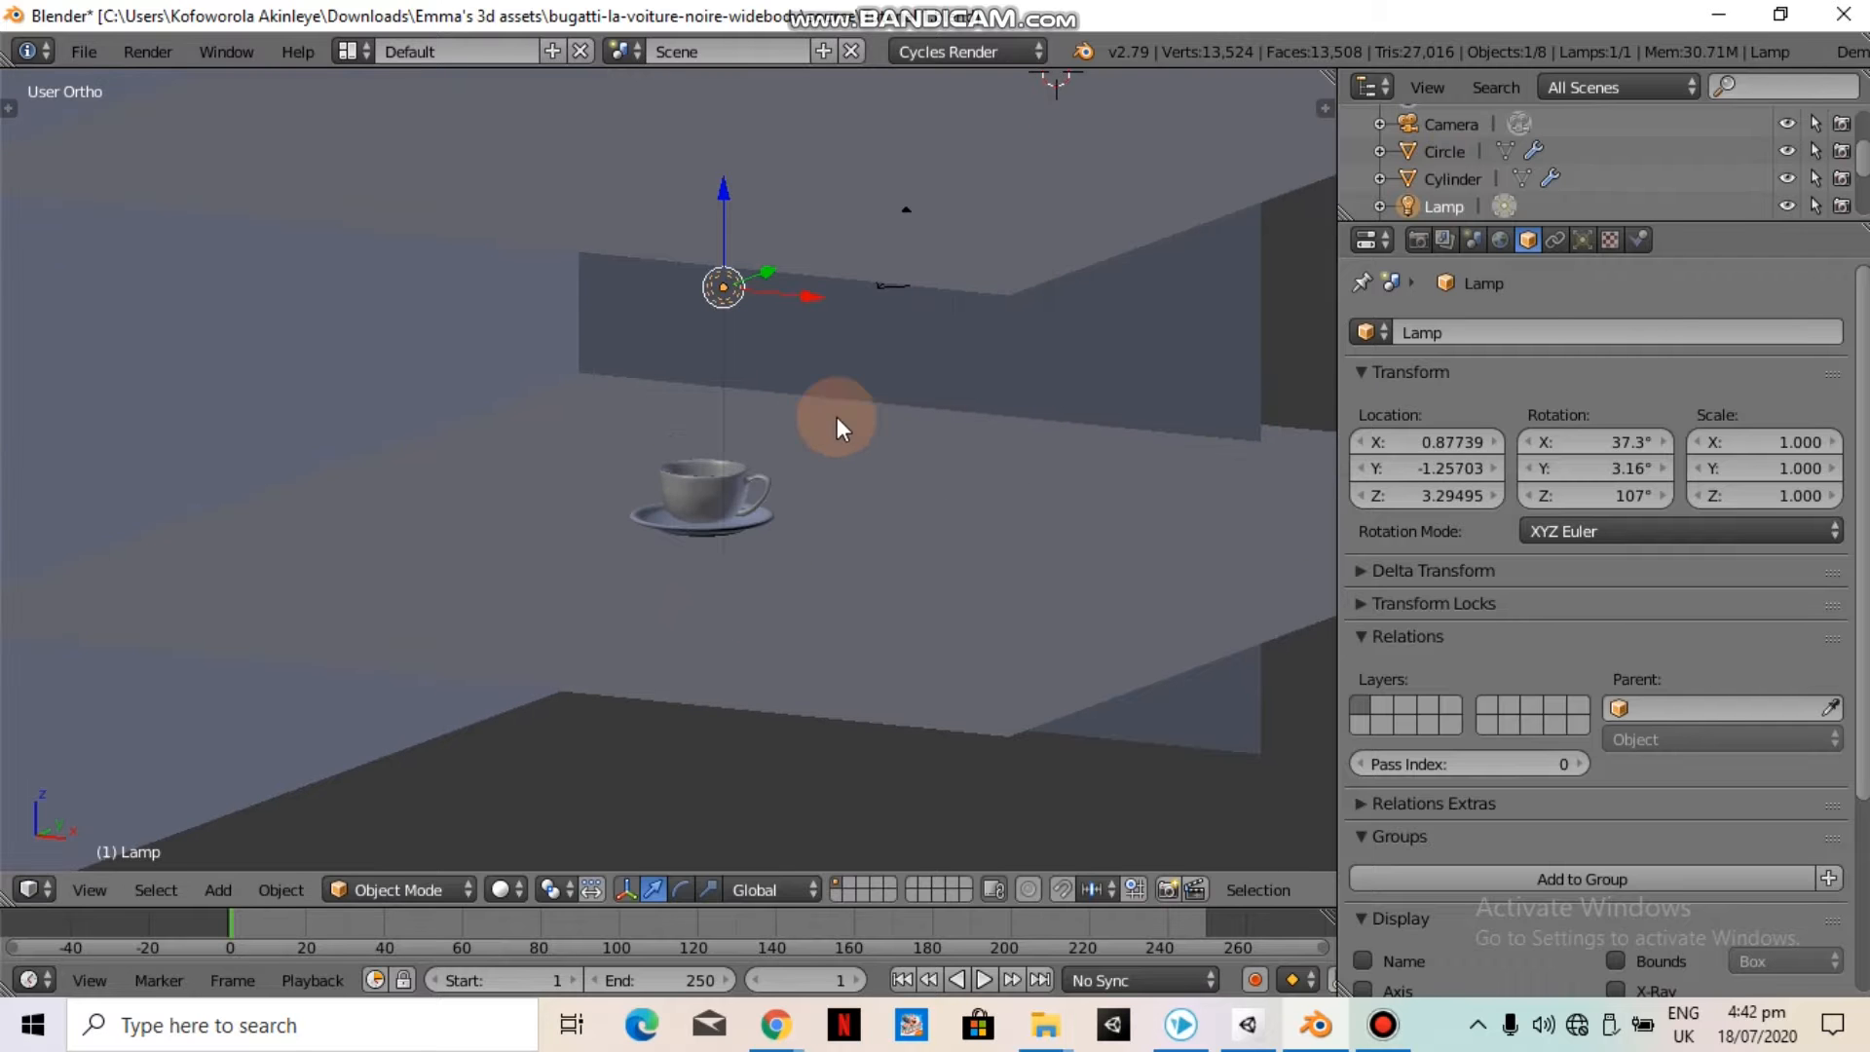
Preview the lamp's lighting on the cup in Rendered shading, through the camera and from outside the room
key(KP_0)
key(shift+z)
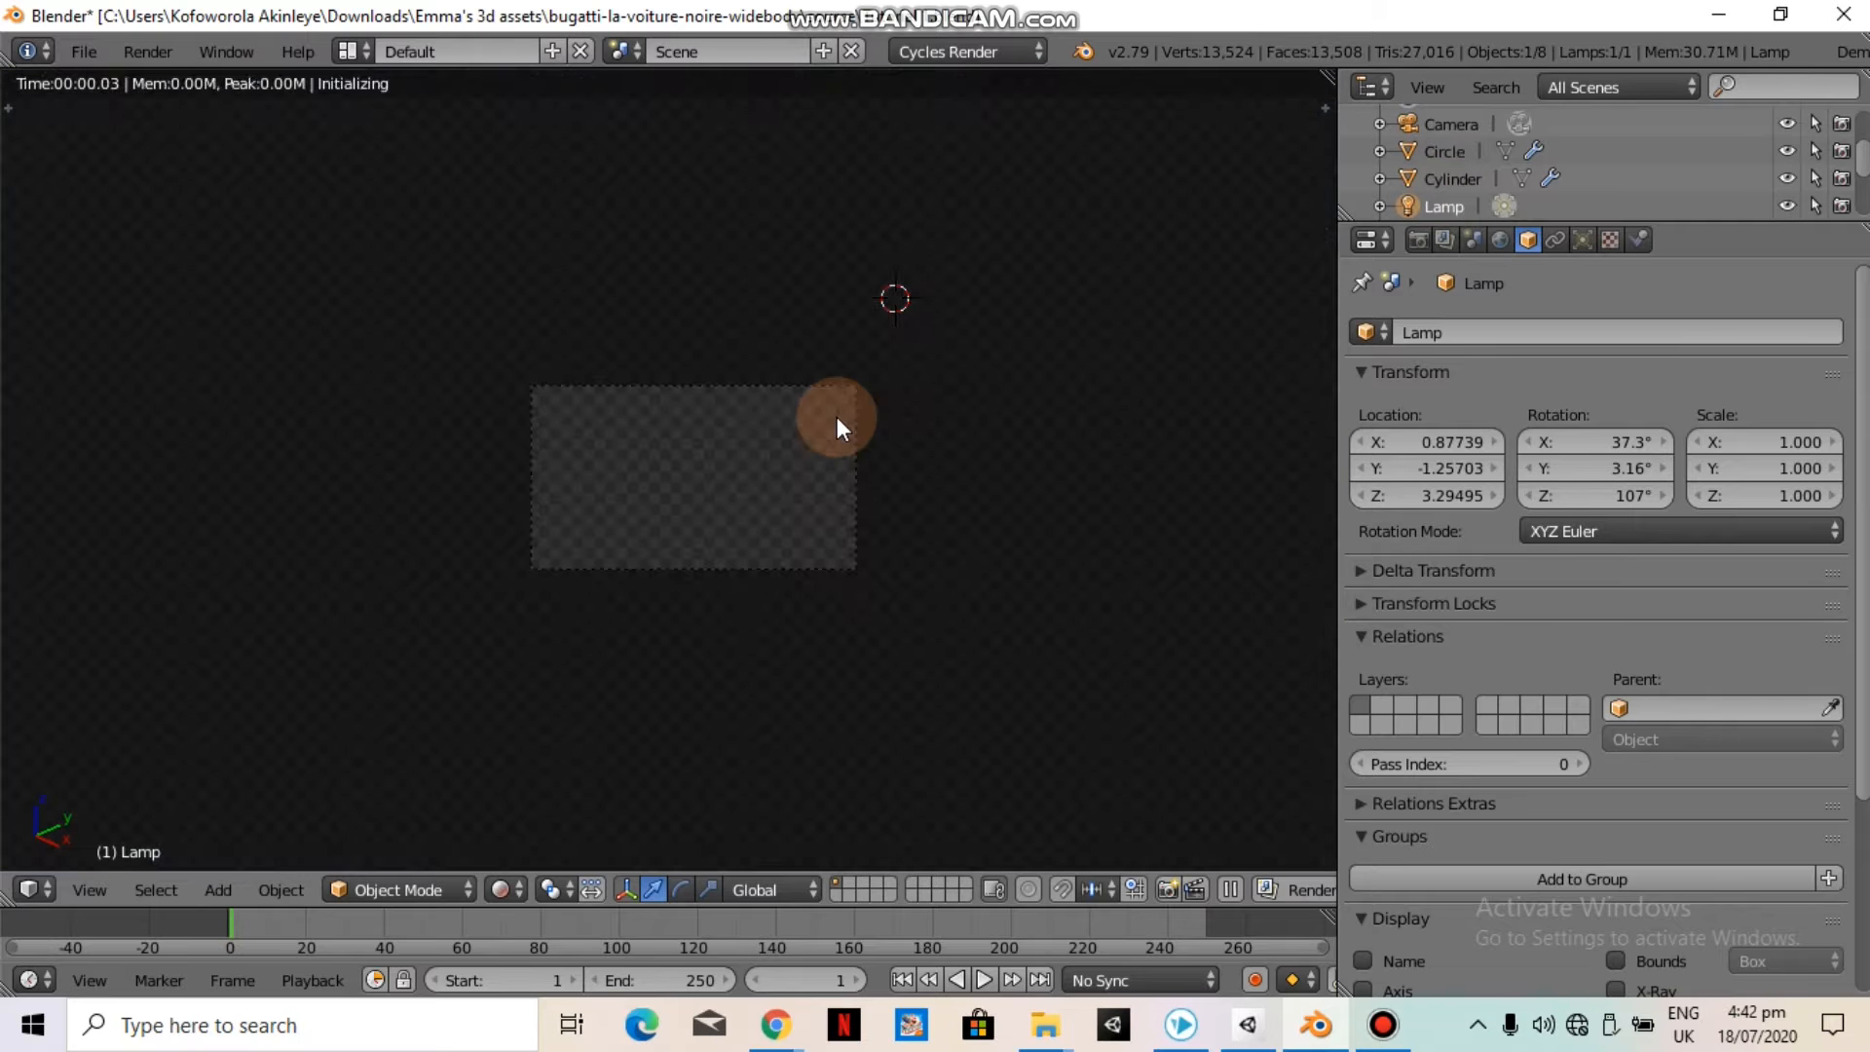
scroll(840, 500, up, 1)
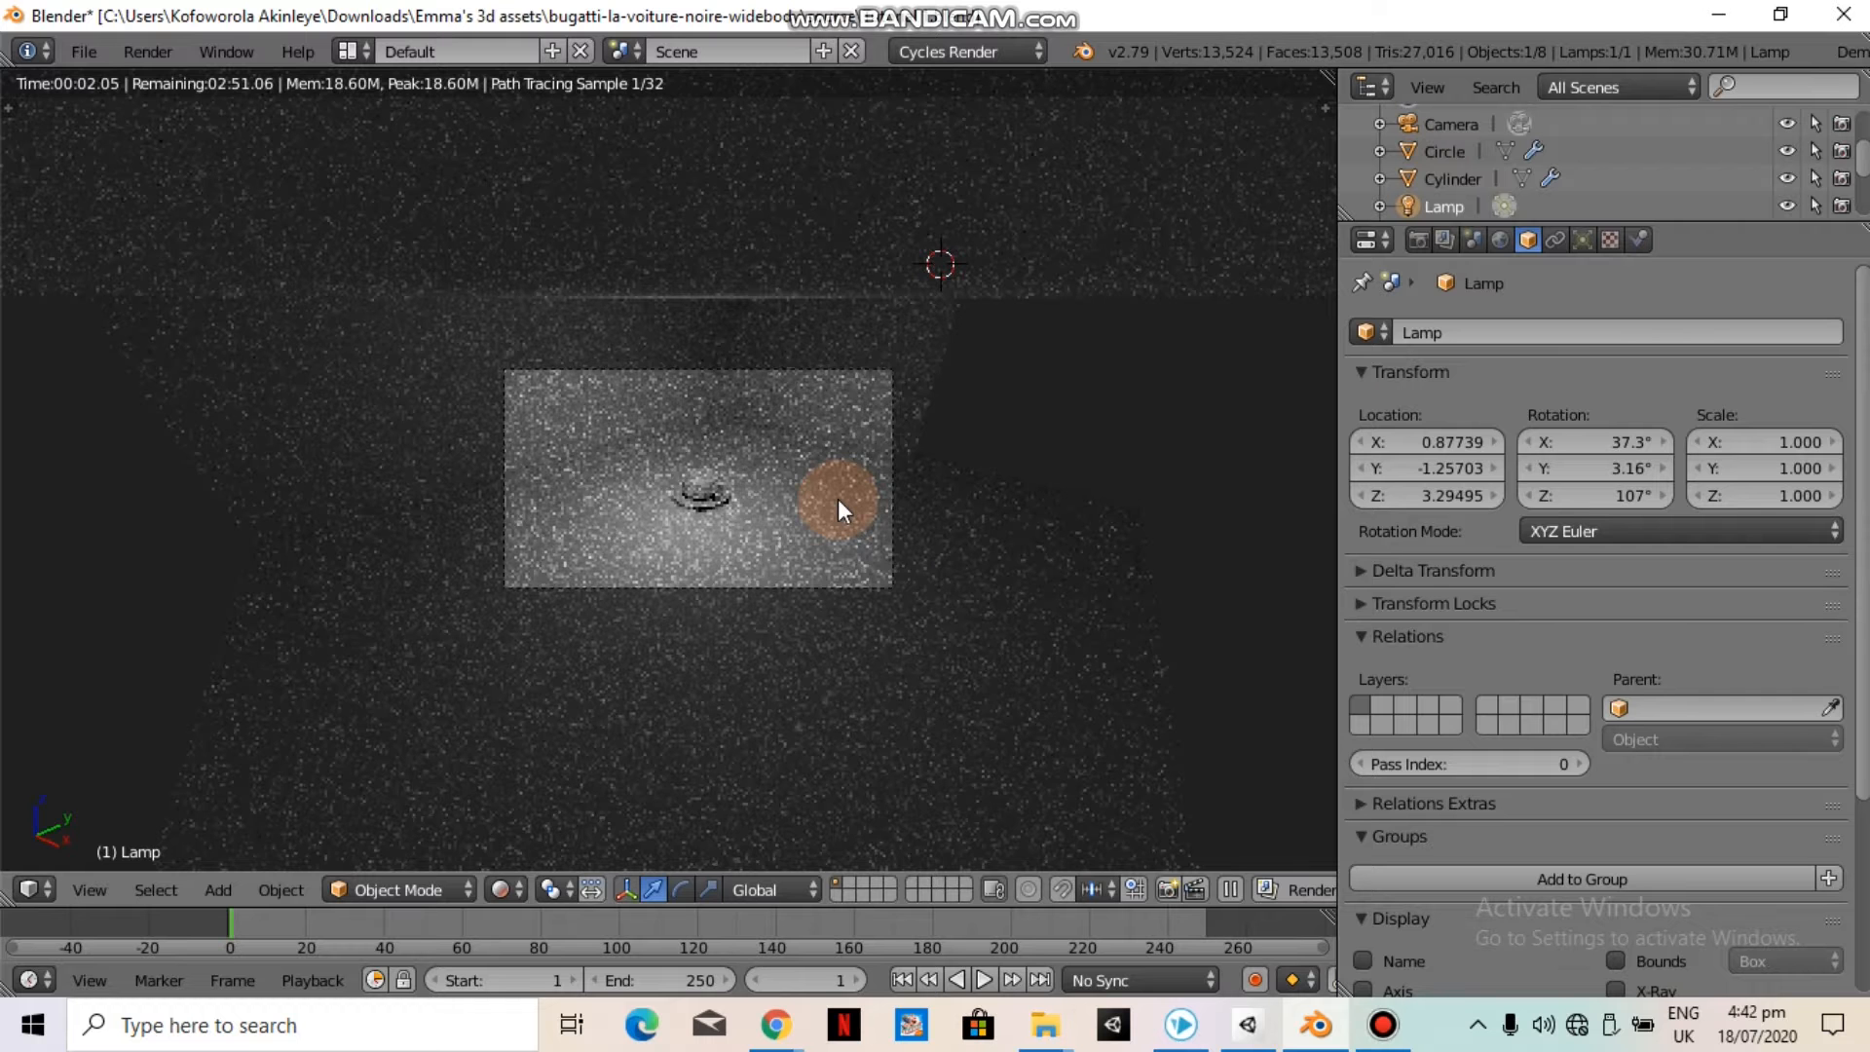
scroll(838, 499, up, 3)
middle_drag(788, 378, 762, 314)
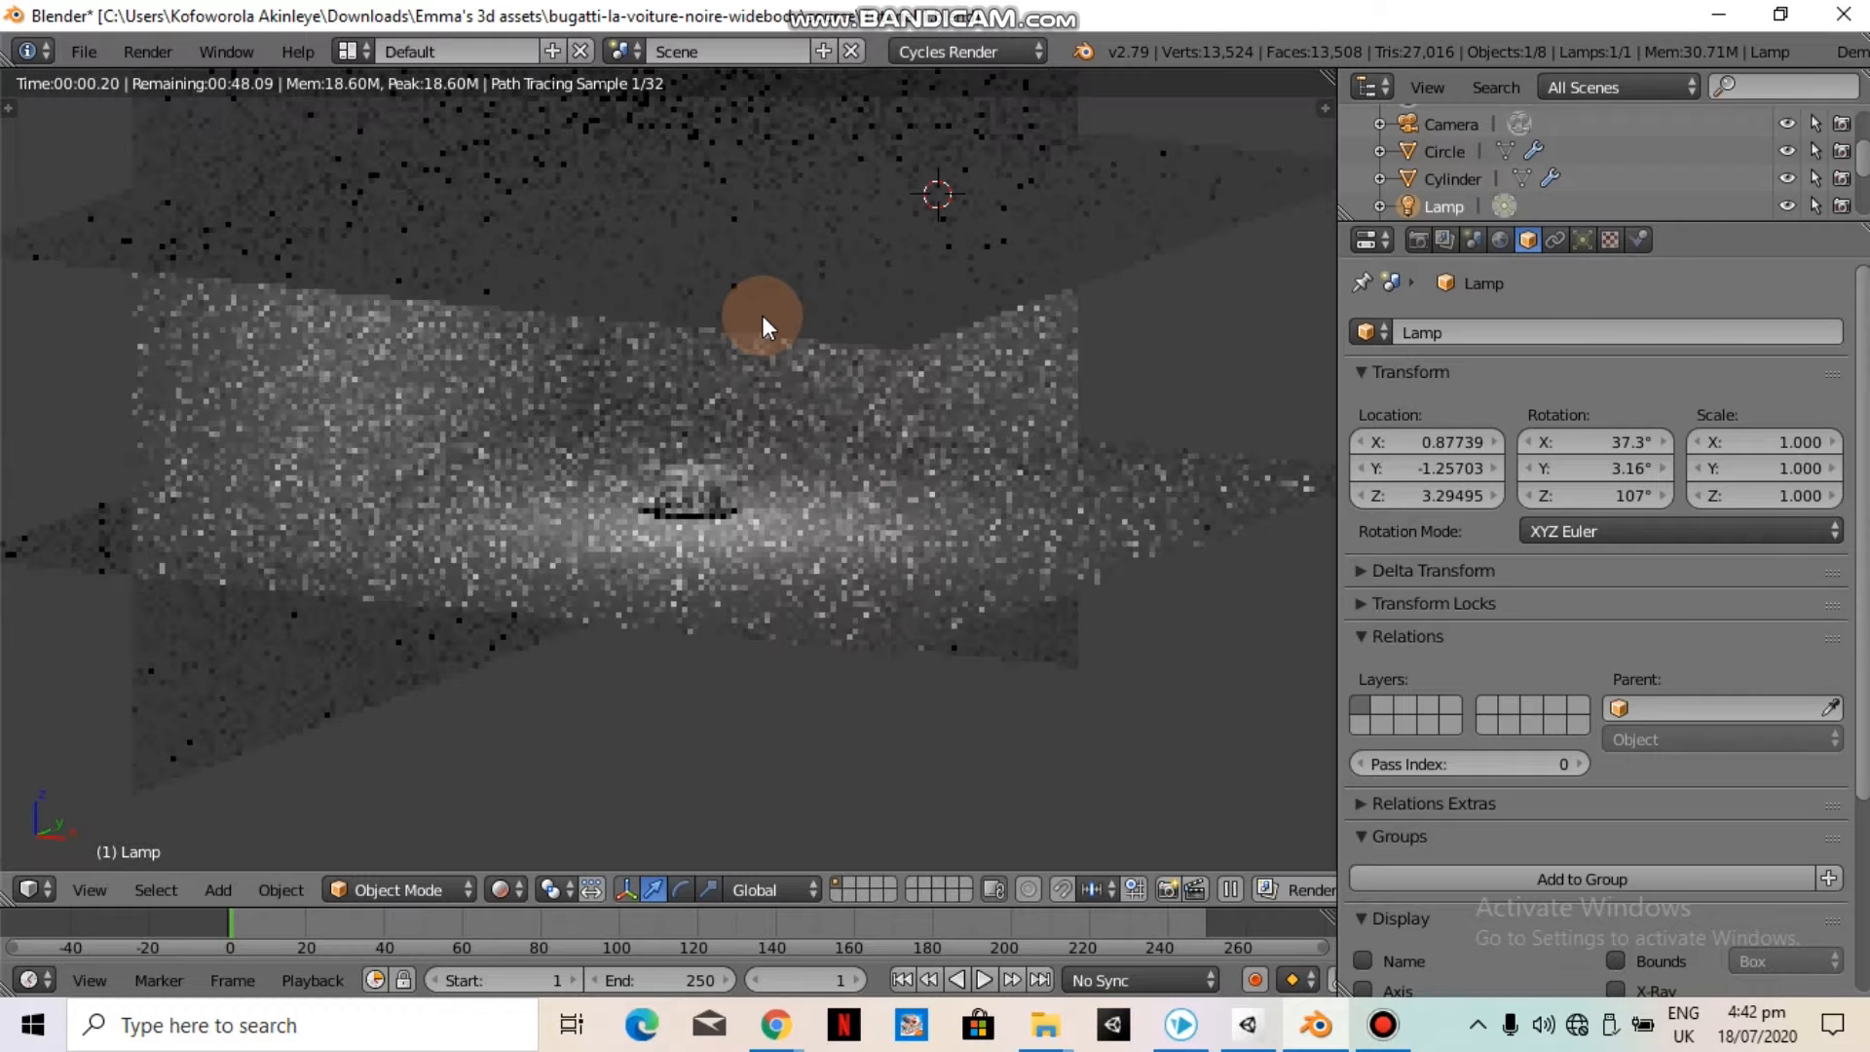
Back in Solid shading, give the ceiling plane above the cup a new material with an Emission surface
key(shift+z)
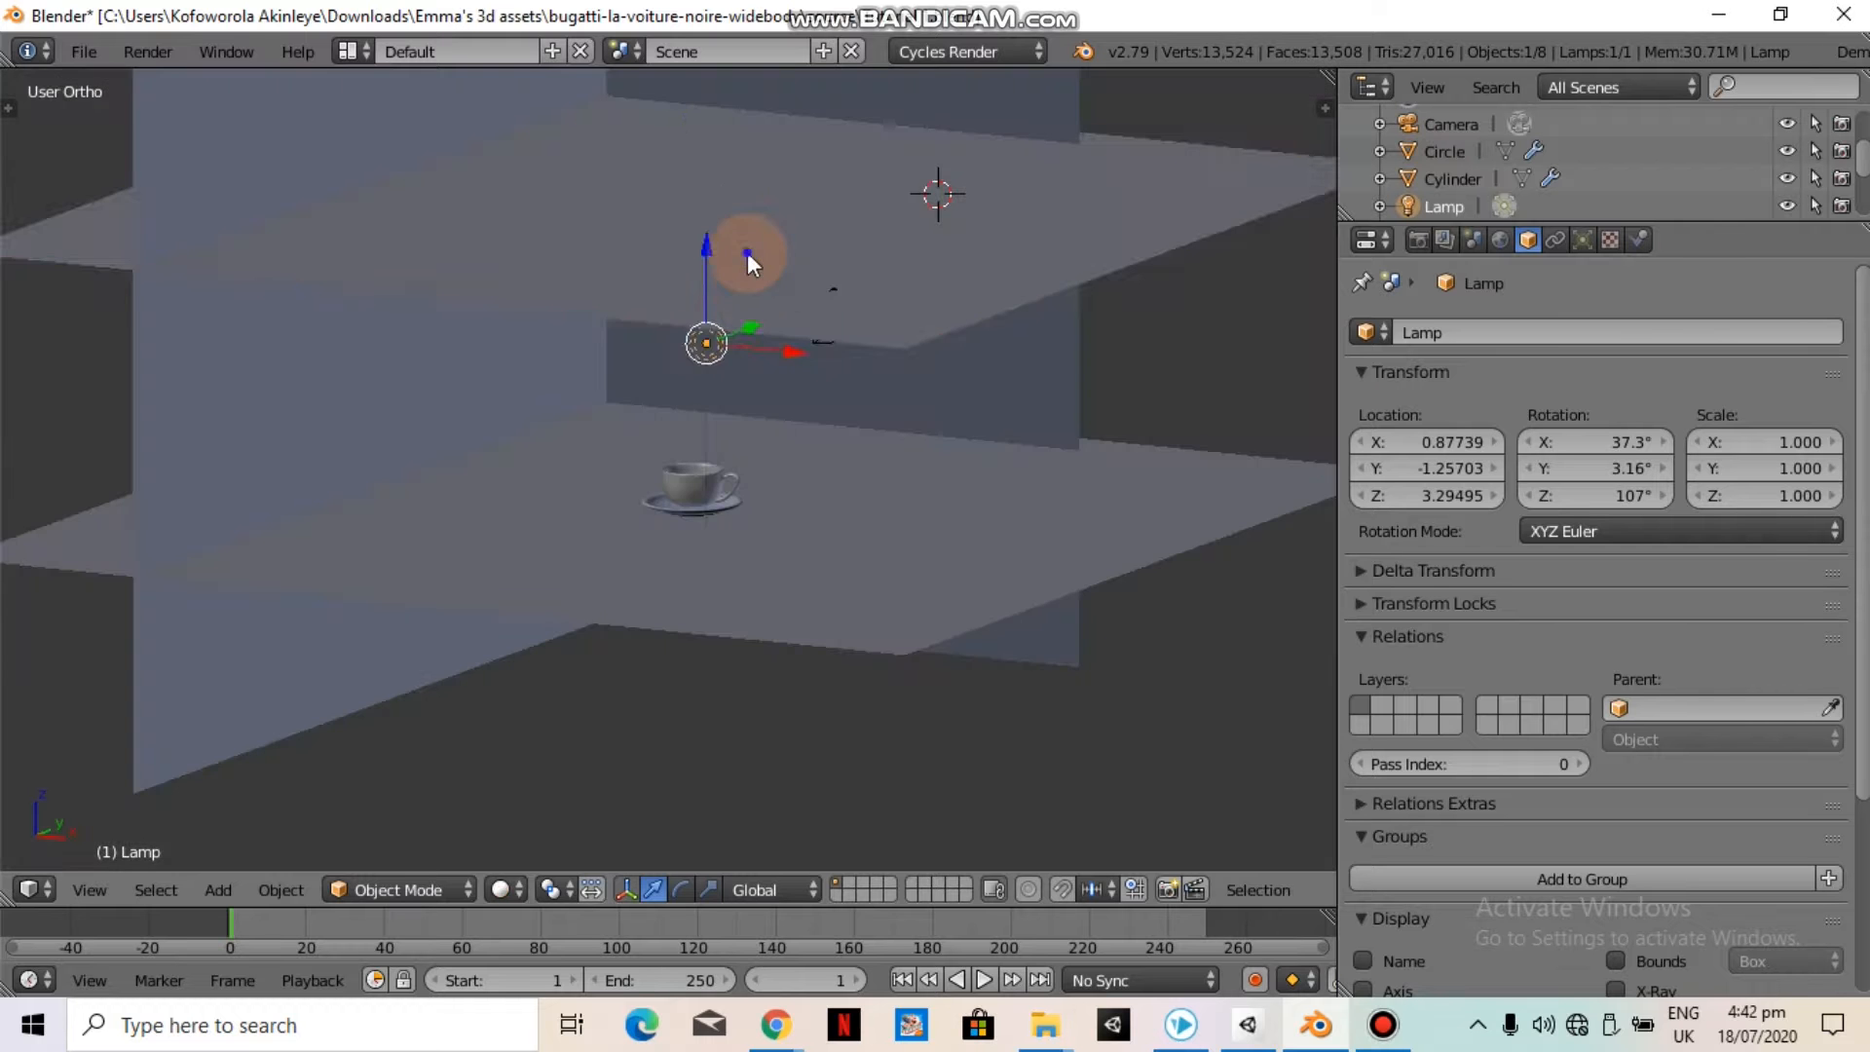
right_click(747, 253)
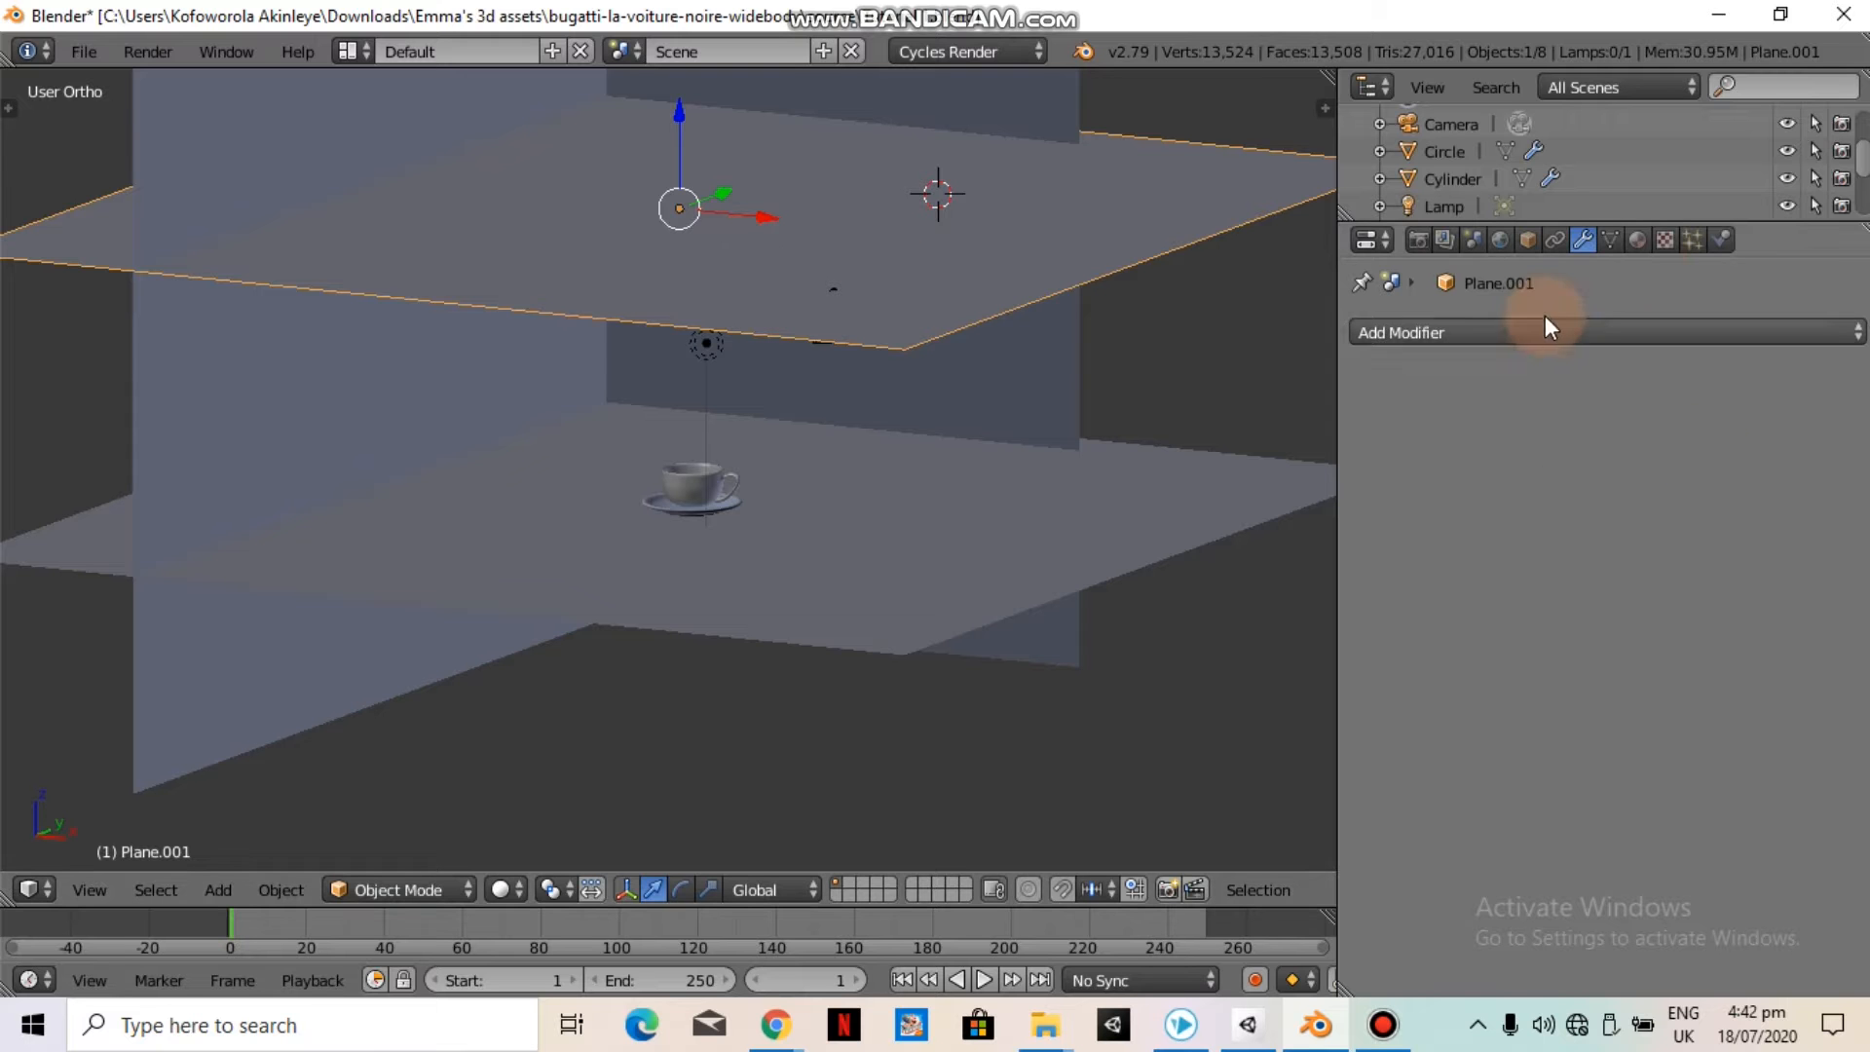
click(1641, 244)
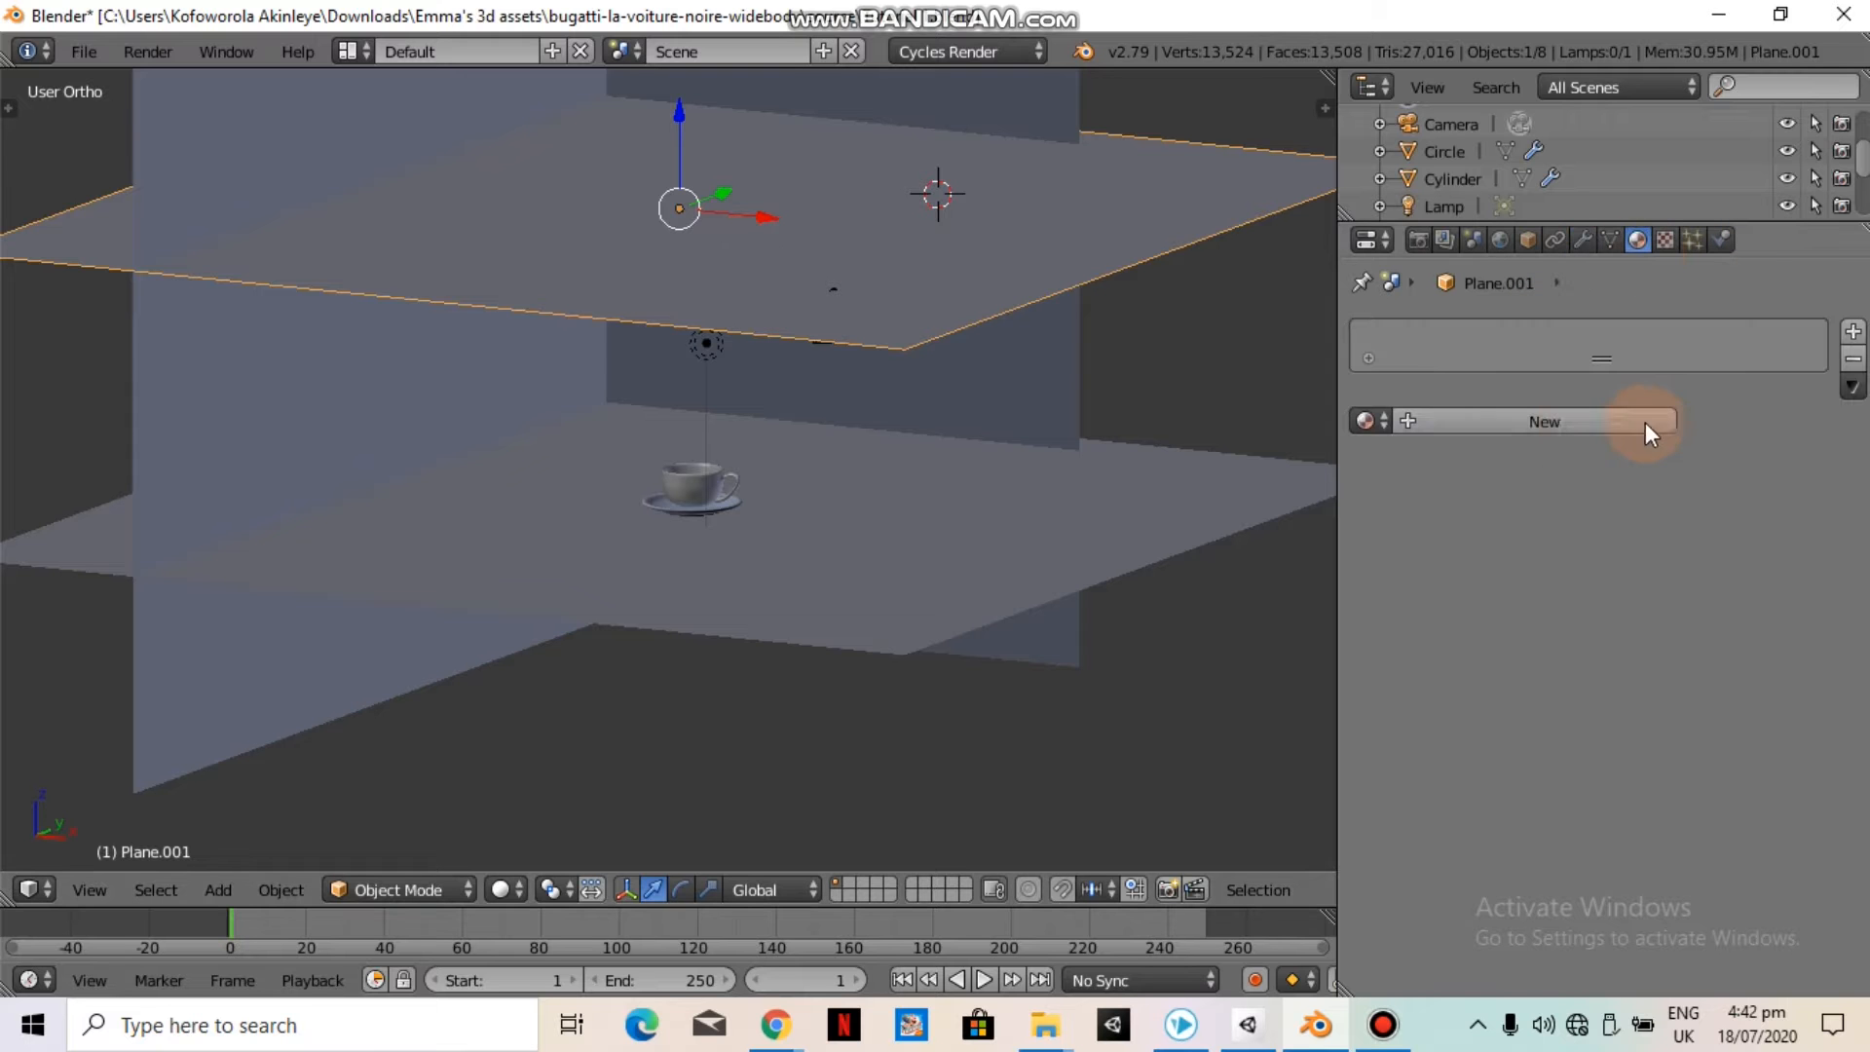
click(1575, 422)
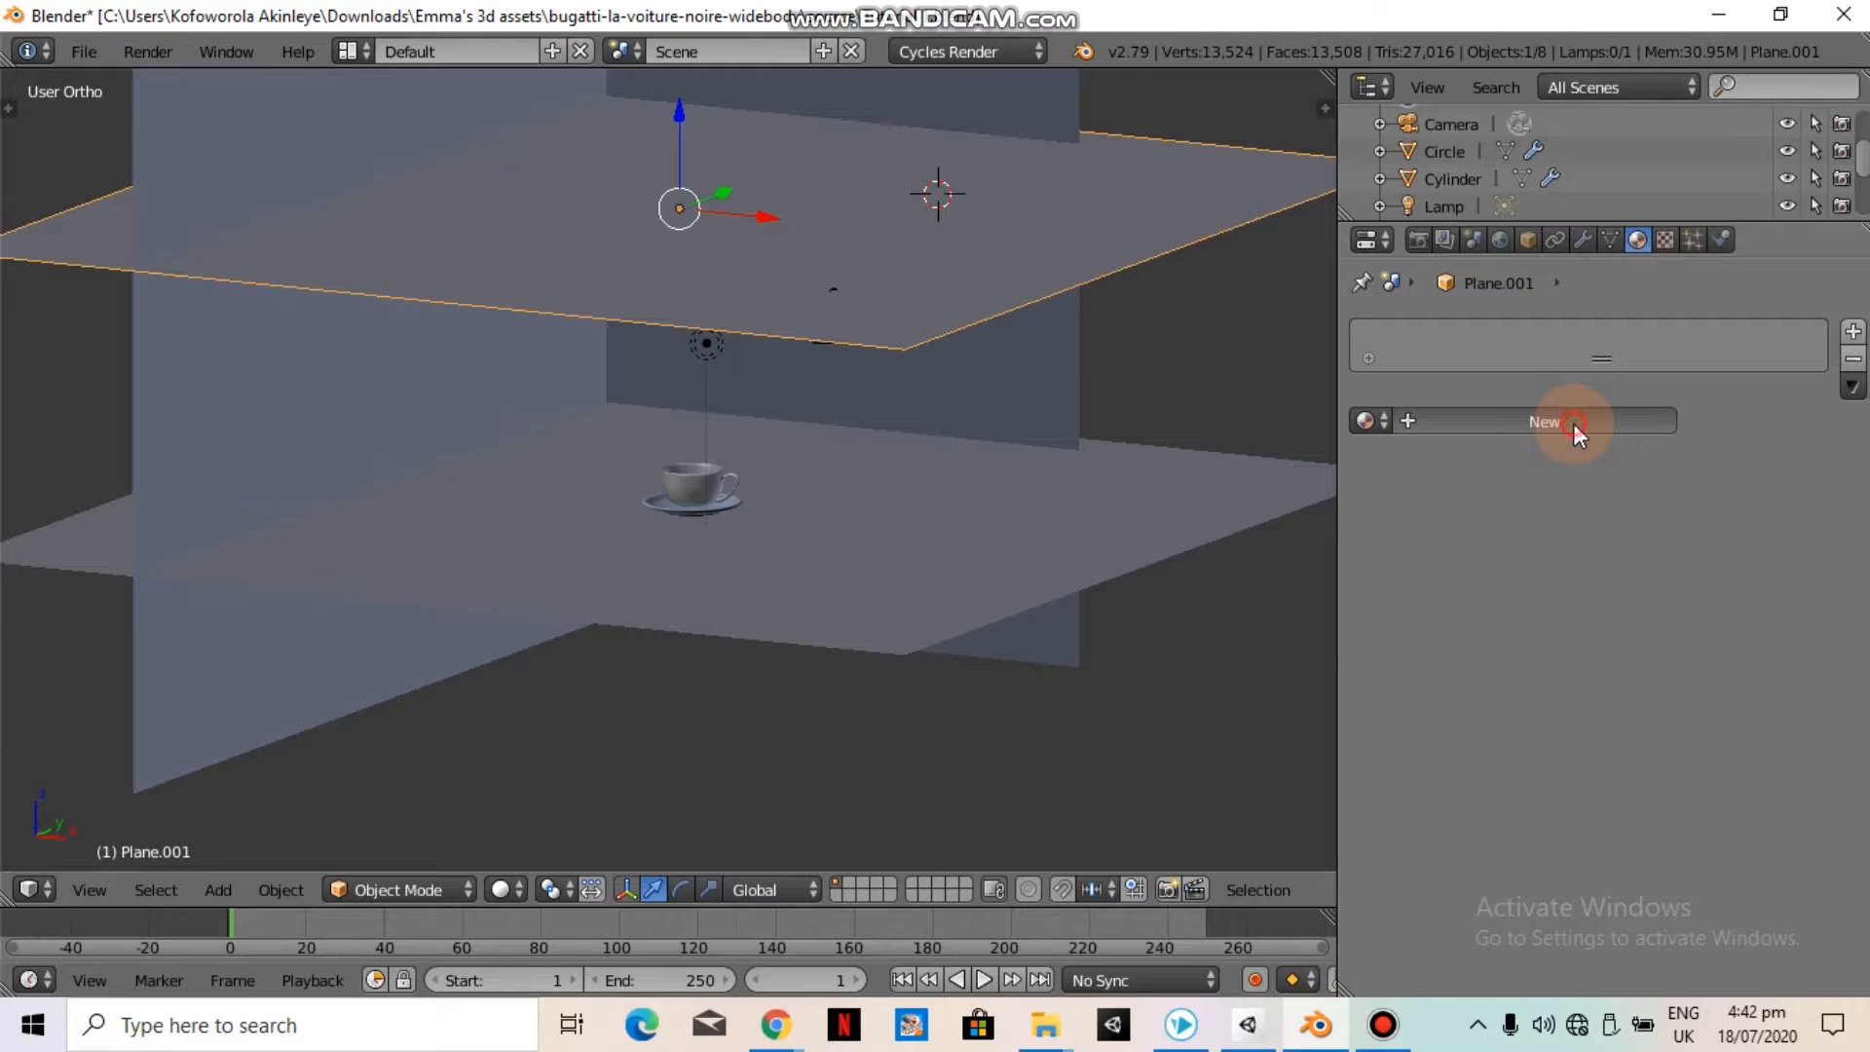
click(1625, 571)
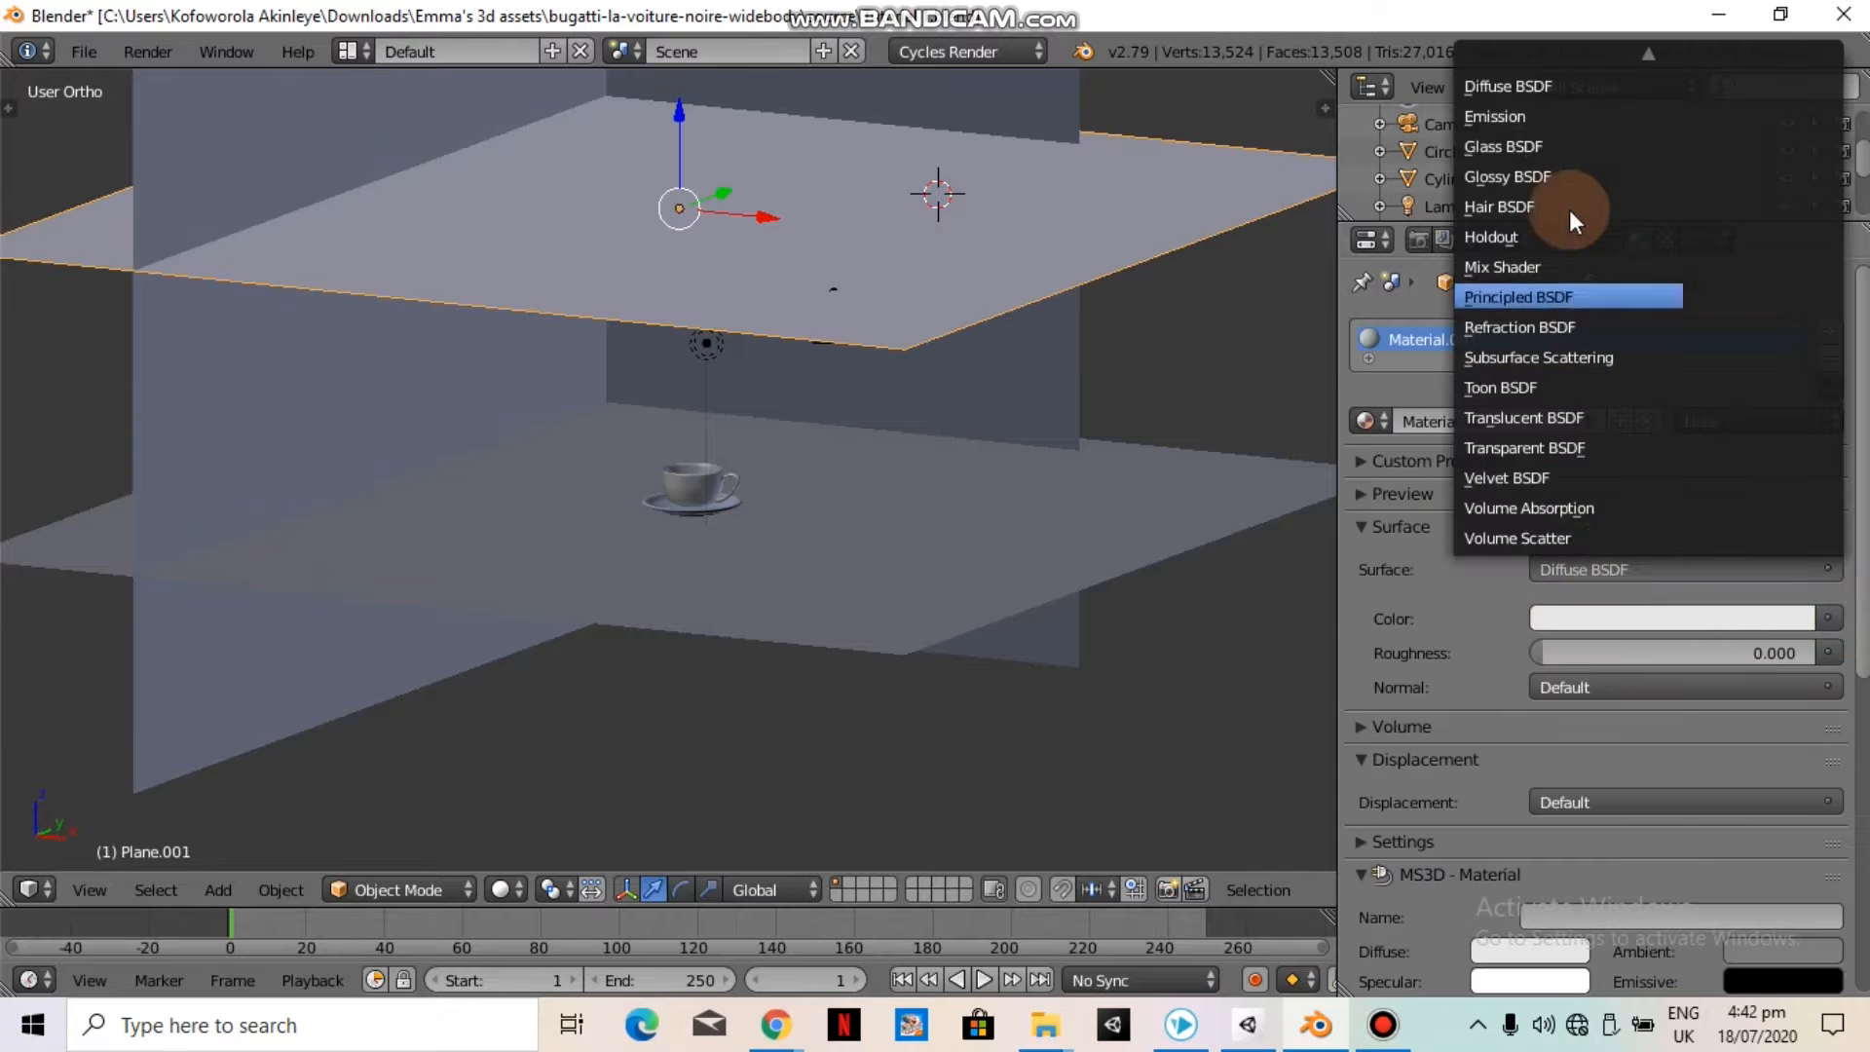
click(1580, 114)
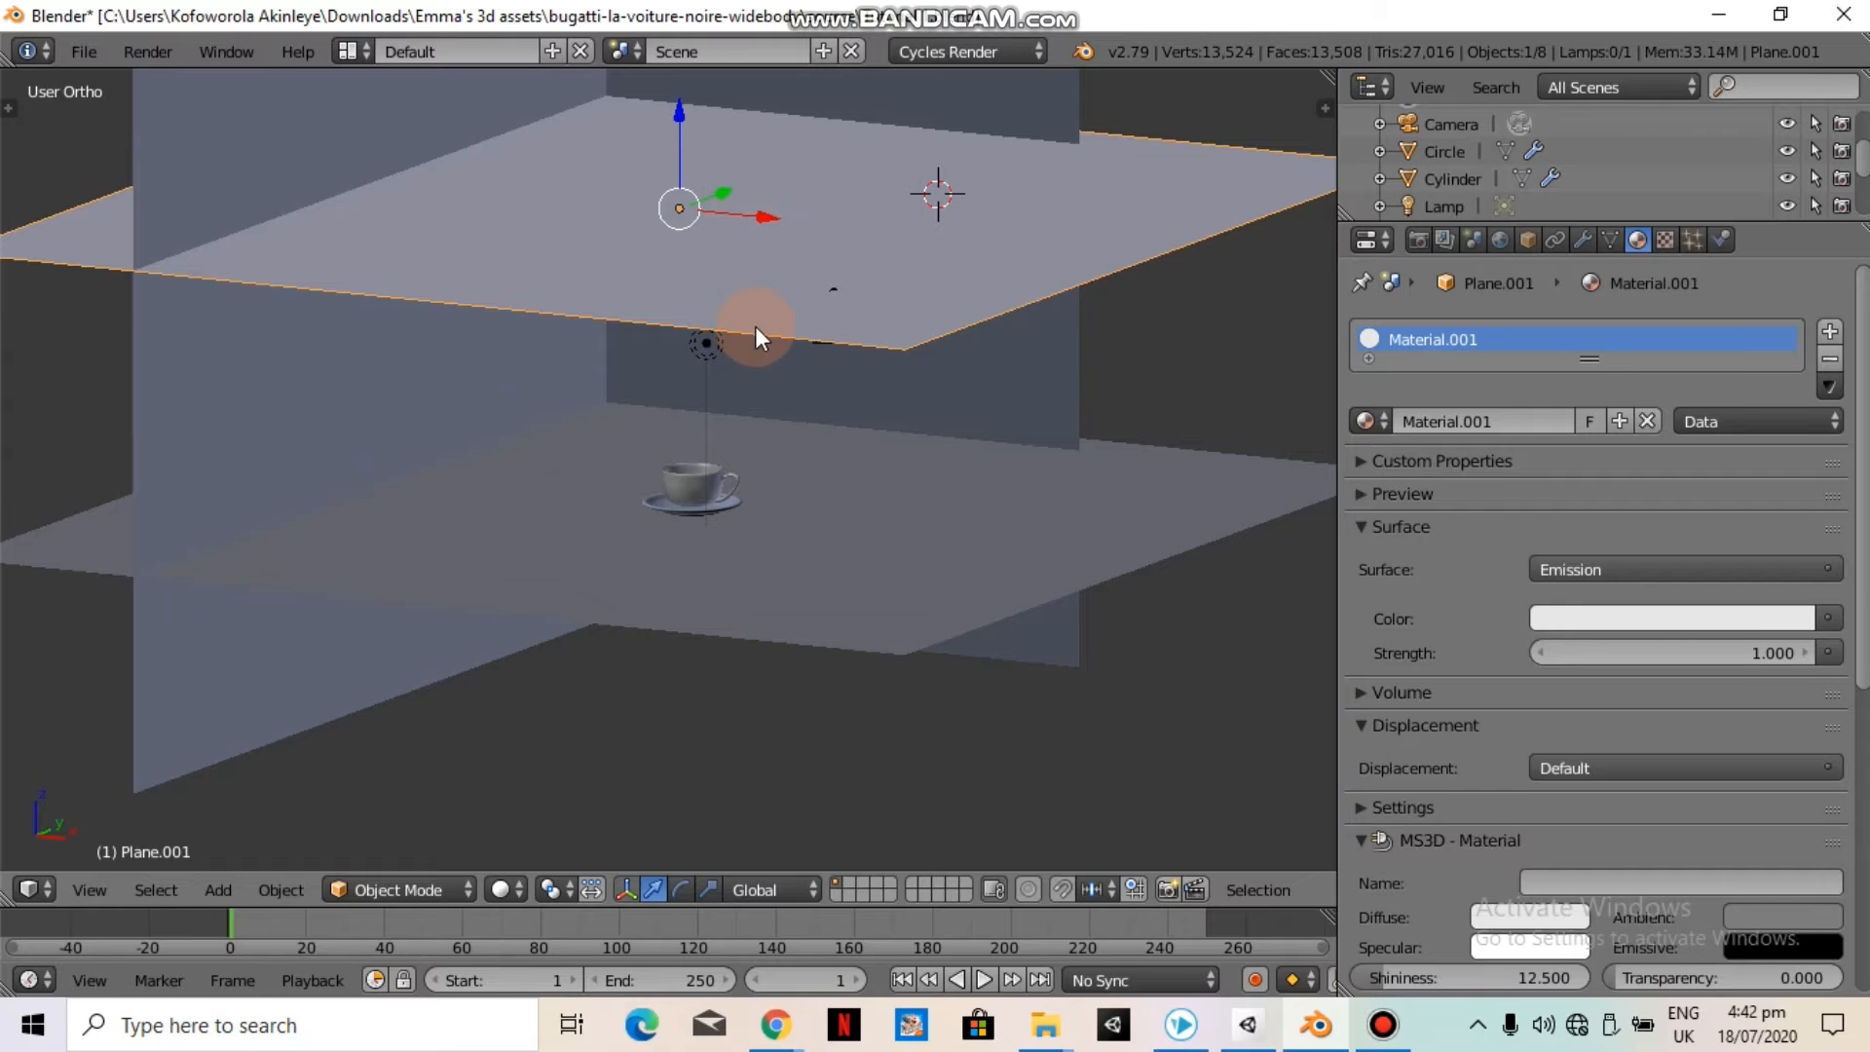
Set the ceiling material's emission strength to 0.8 while previewing the rendered camera view, and return to Solid shading
key(KP_0)
key(shift+z)
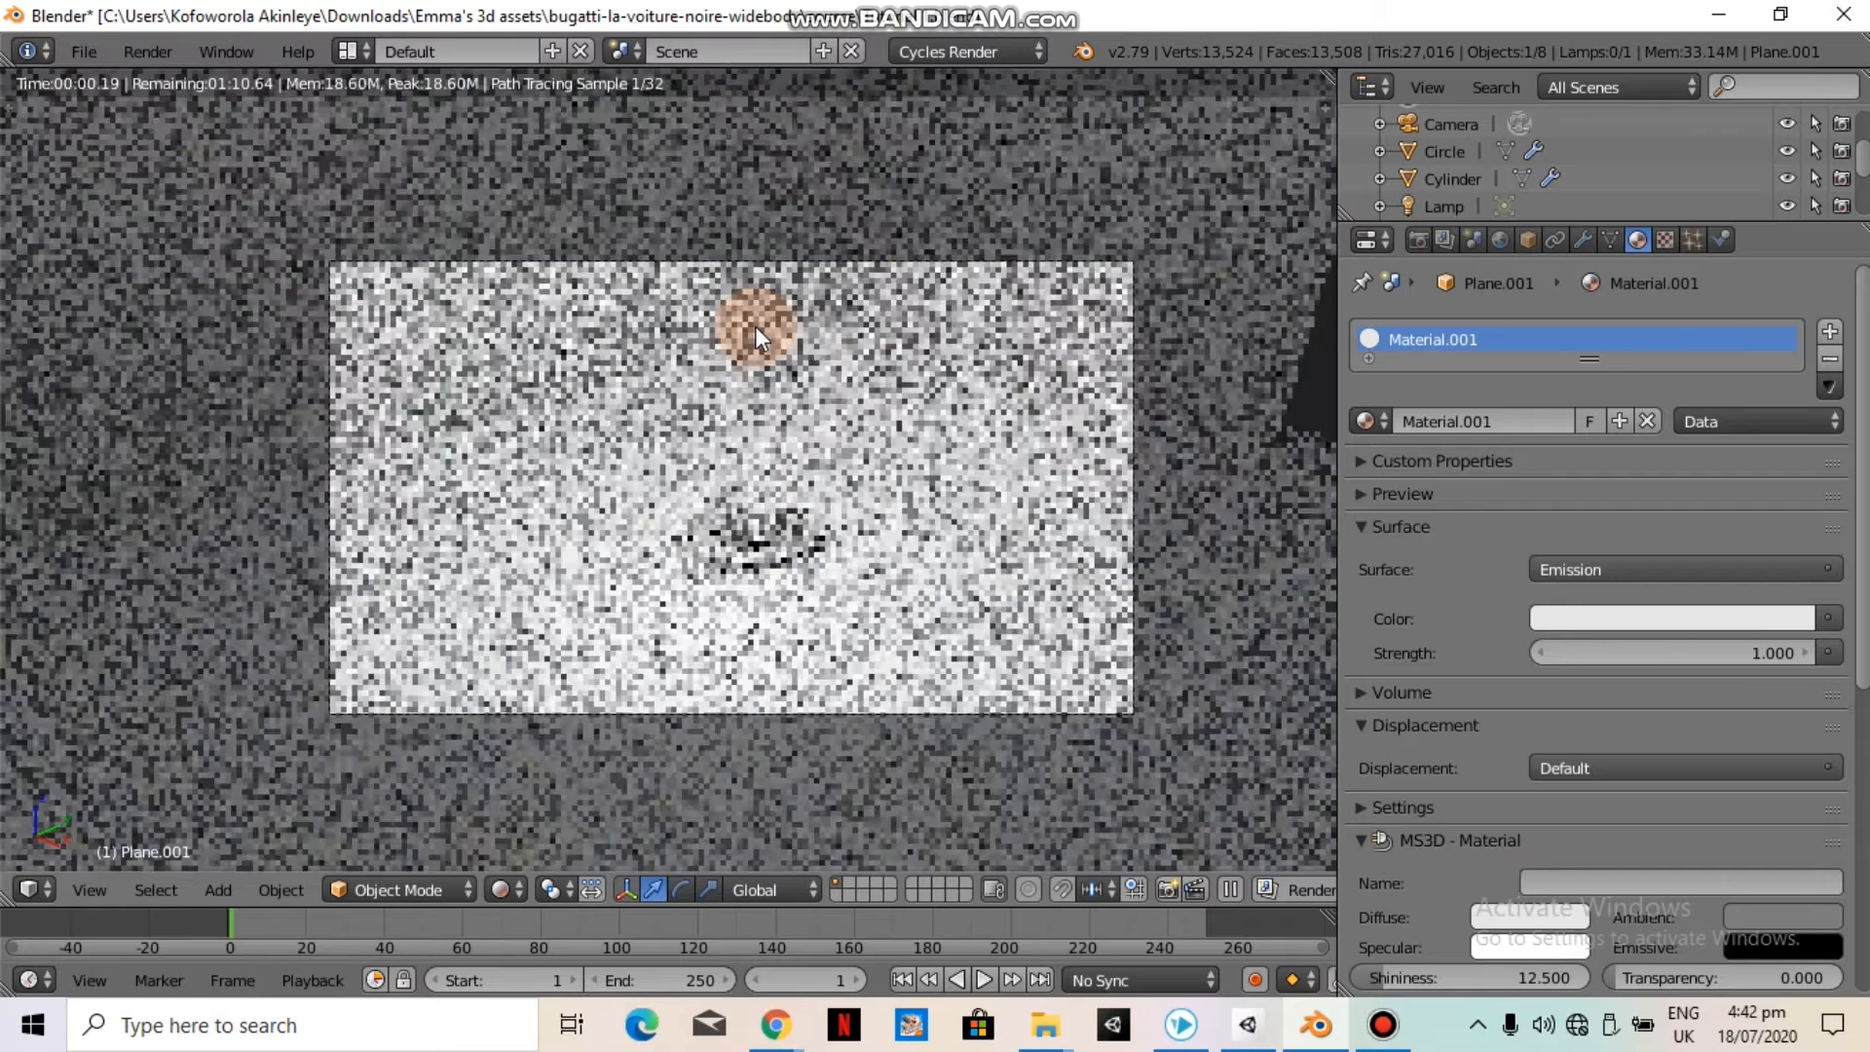
click(1801, 652)
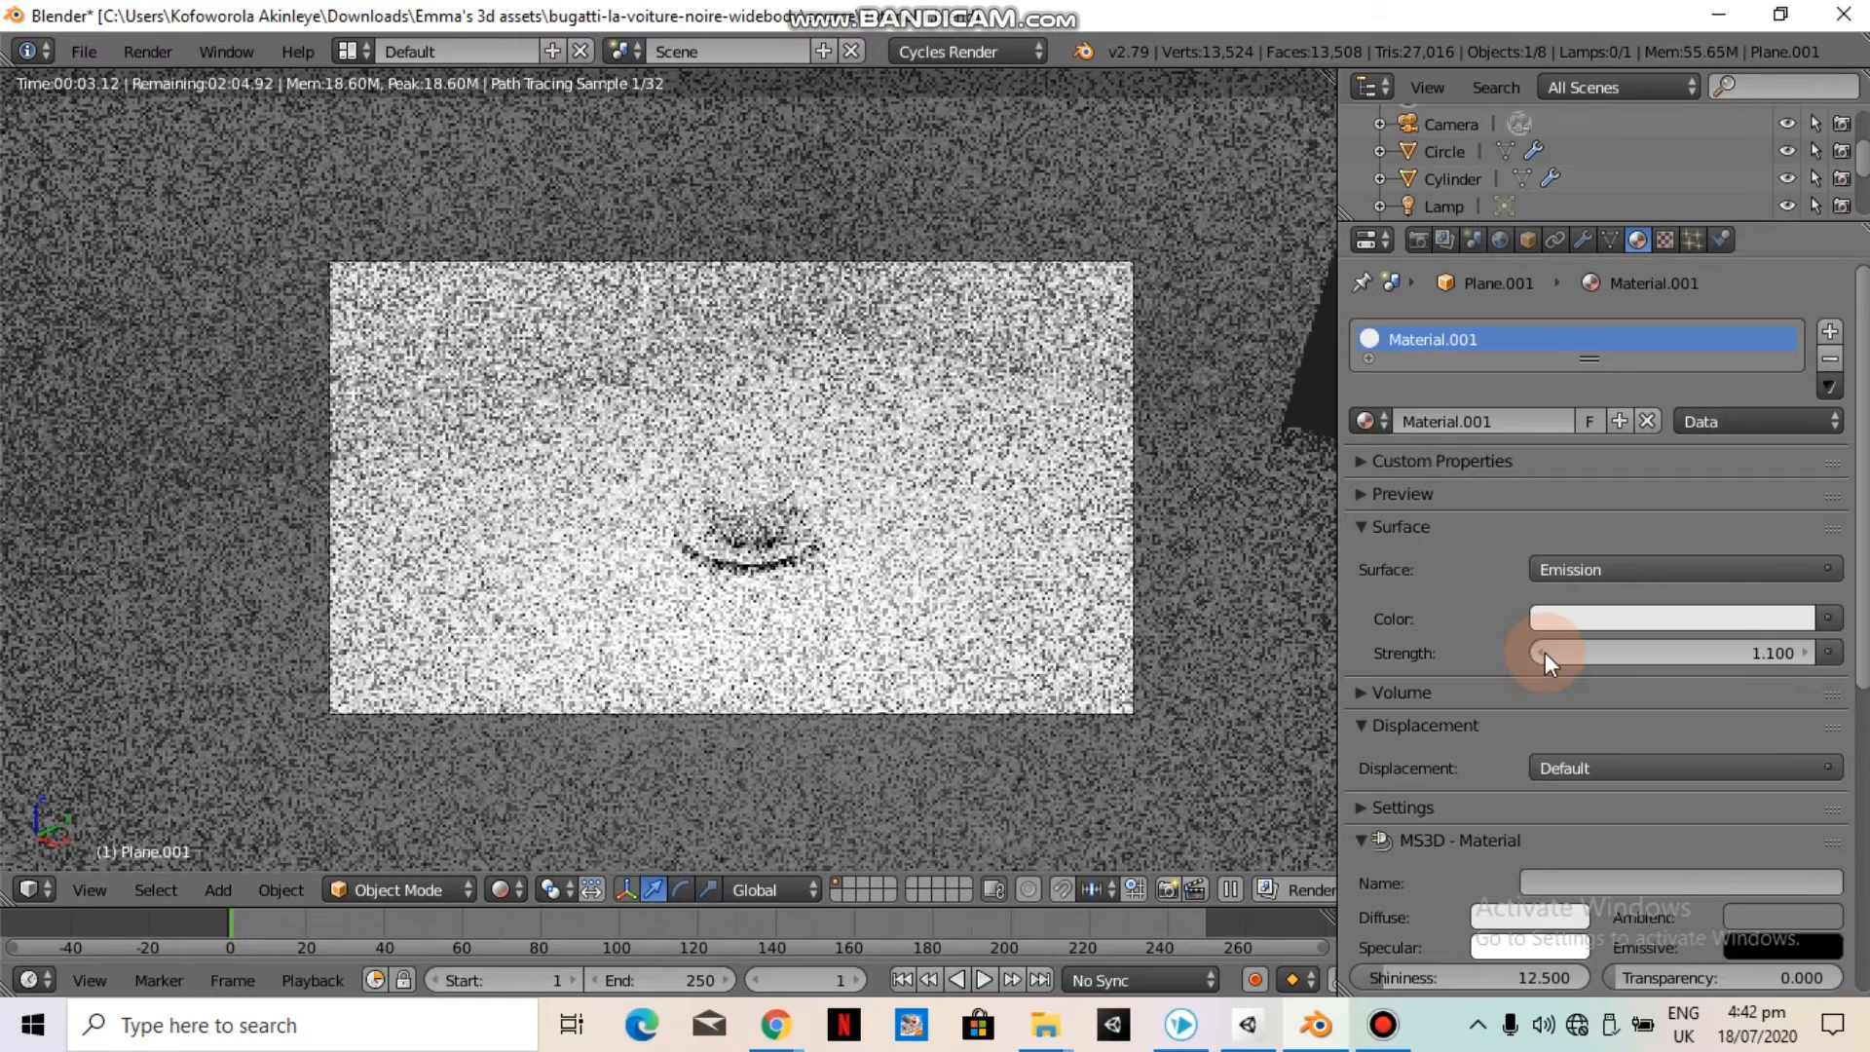
click(1545, 654)
click(1544, 652)
click(1545, 653)
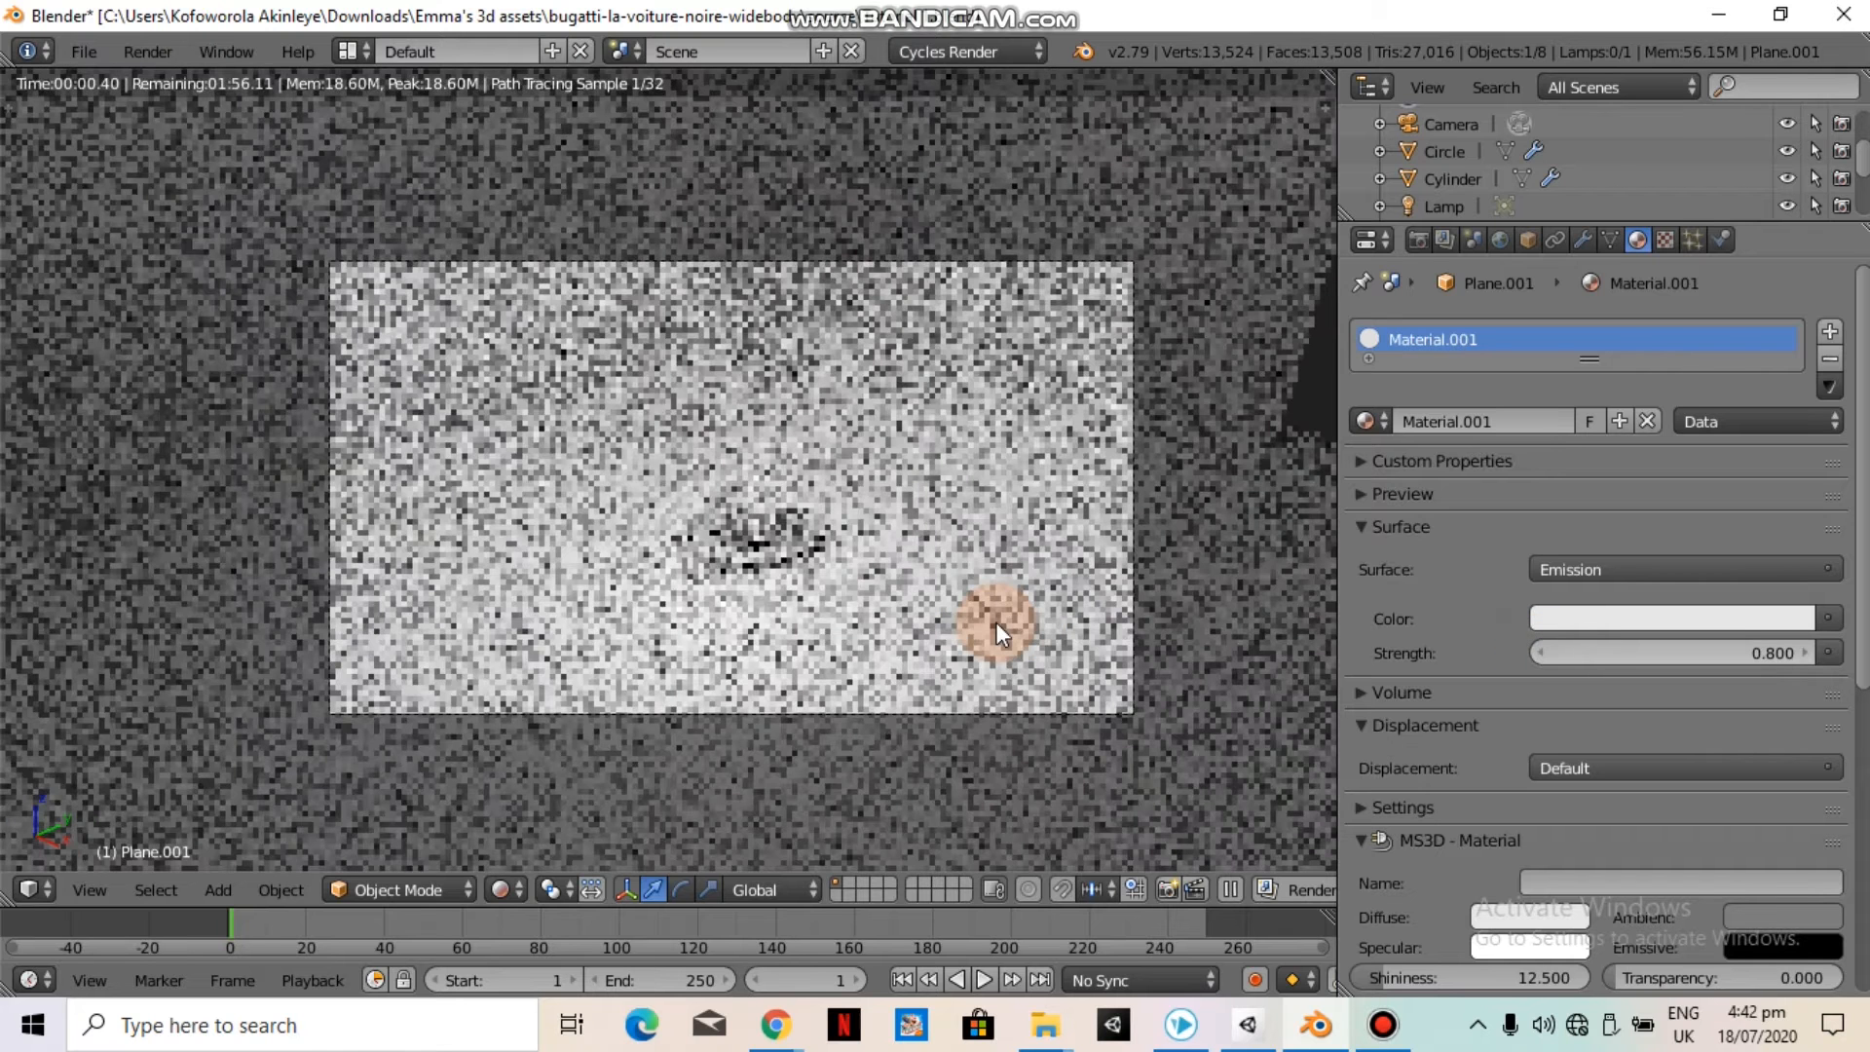
key(shift+z)
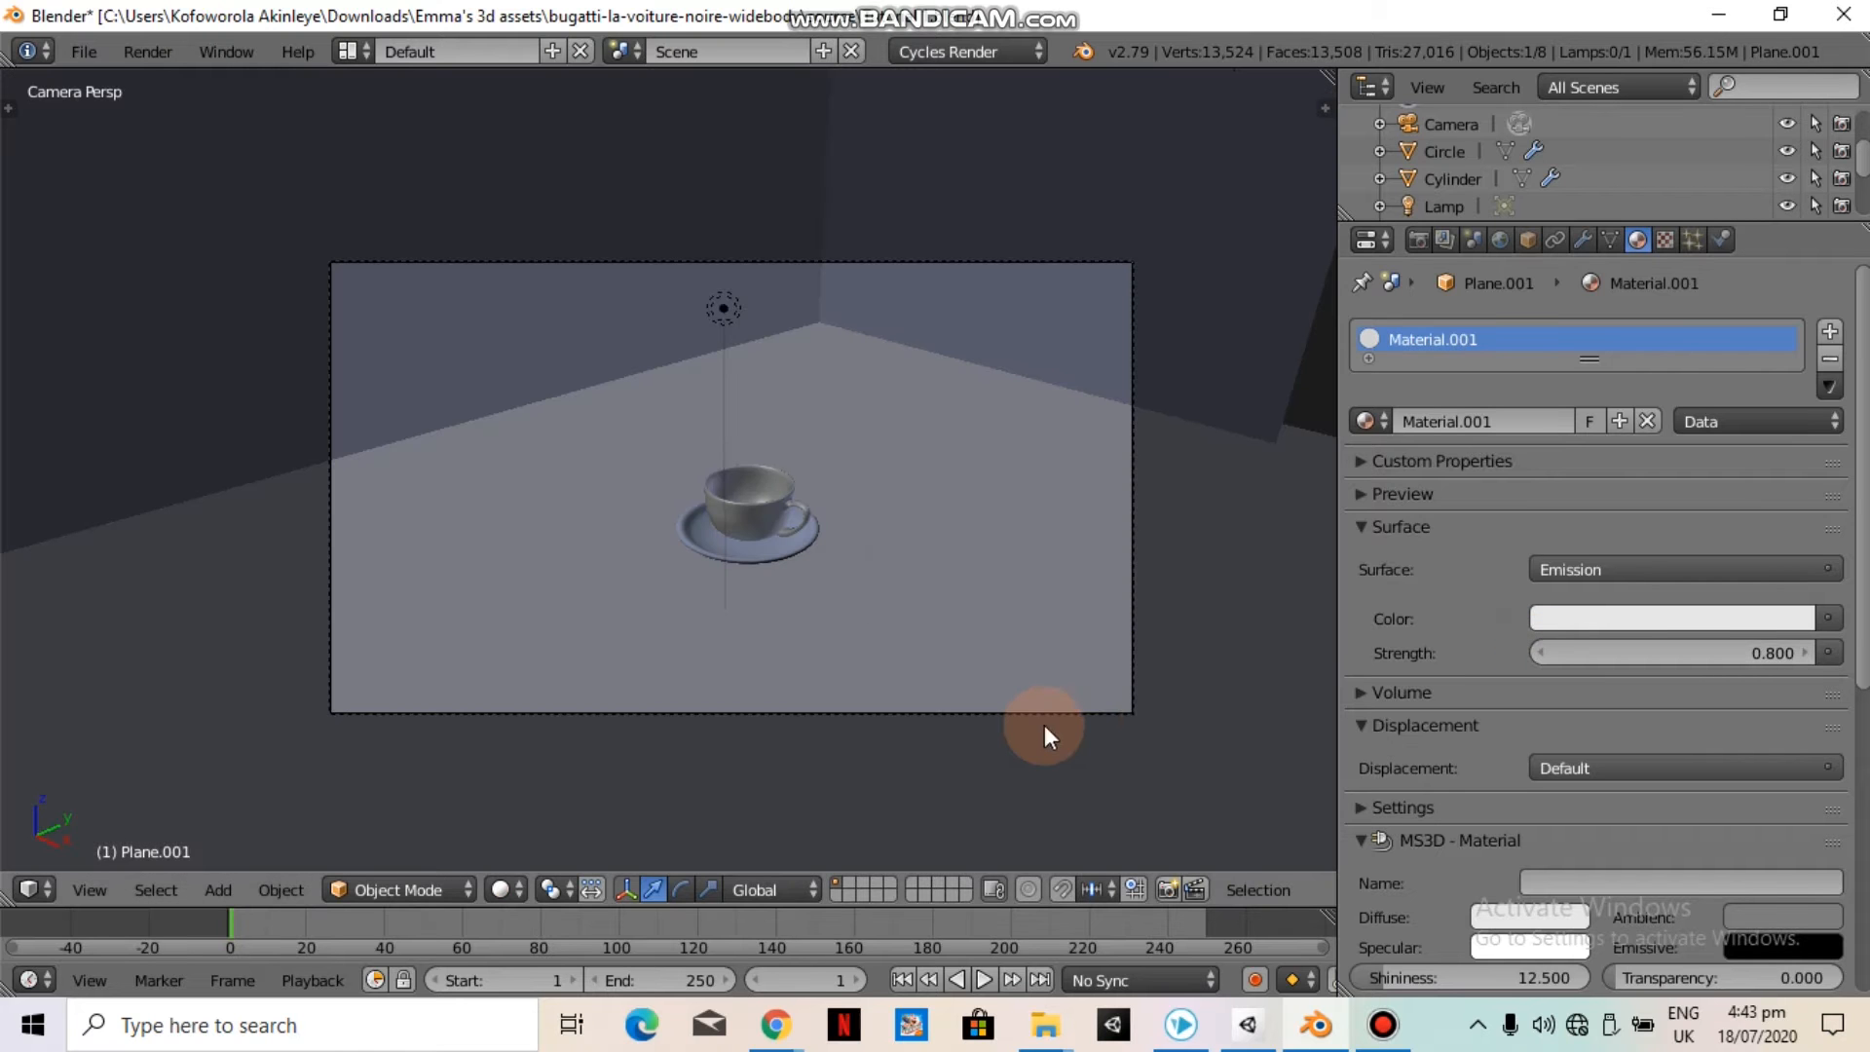
Select the camera and shift it along the X axis and along the Y axis to reframe the cup
right_click(1083, 711)
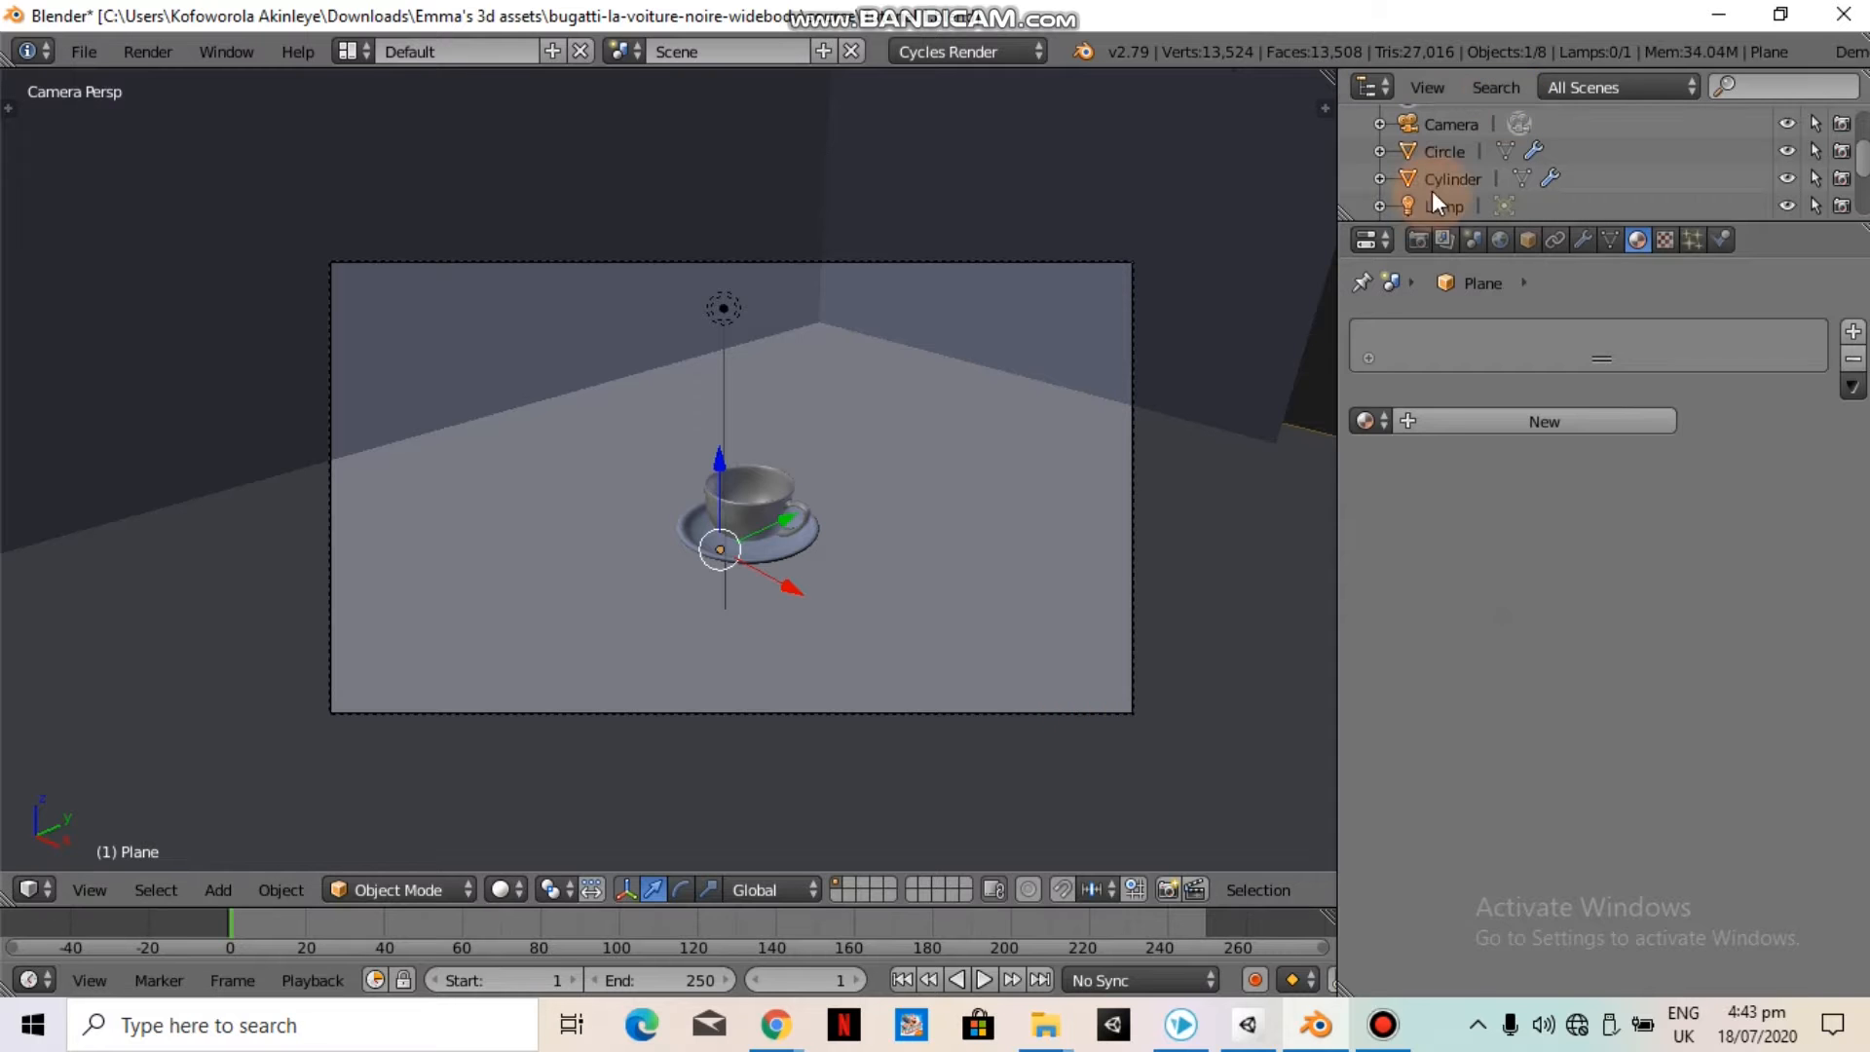
click(1449, 121)
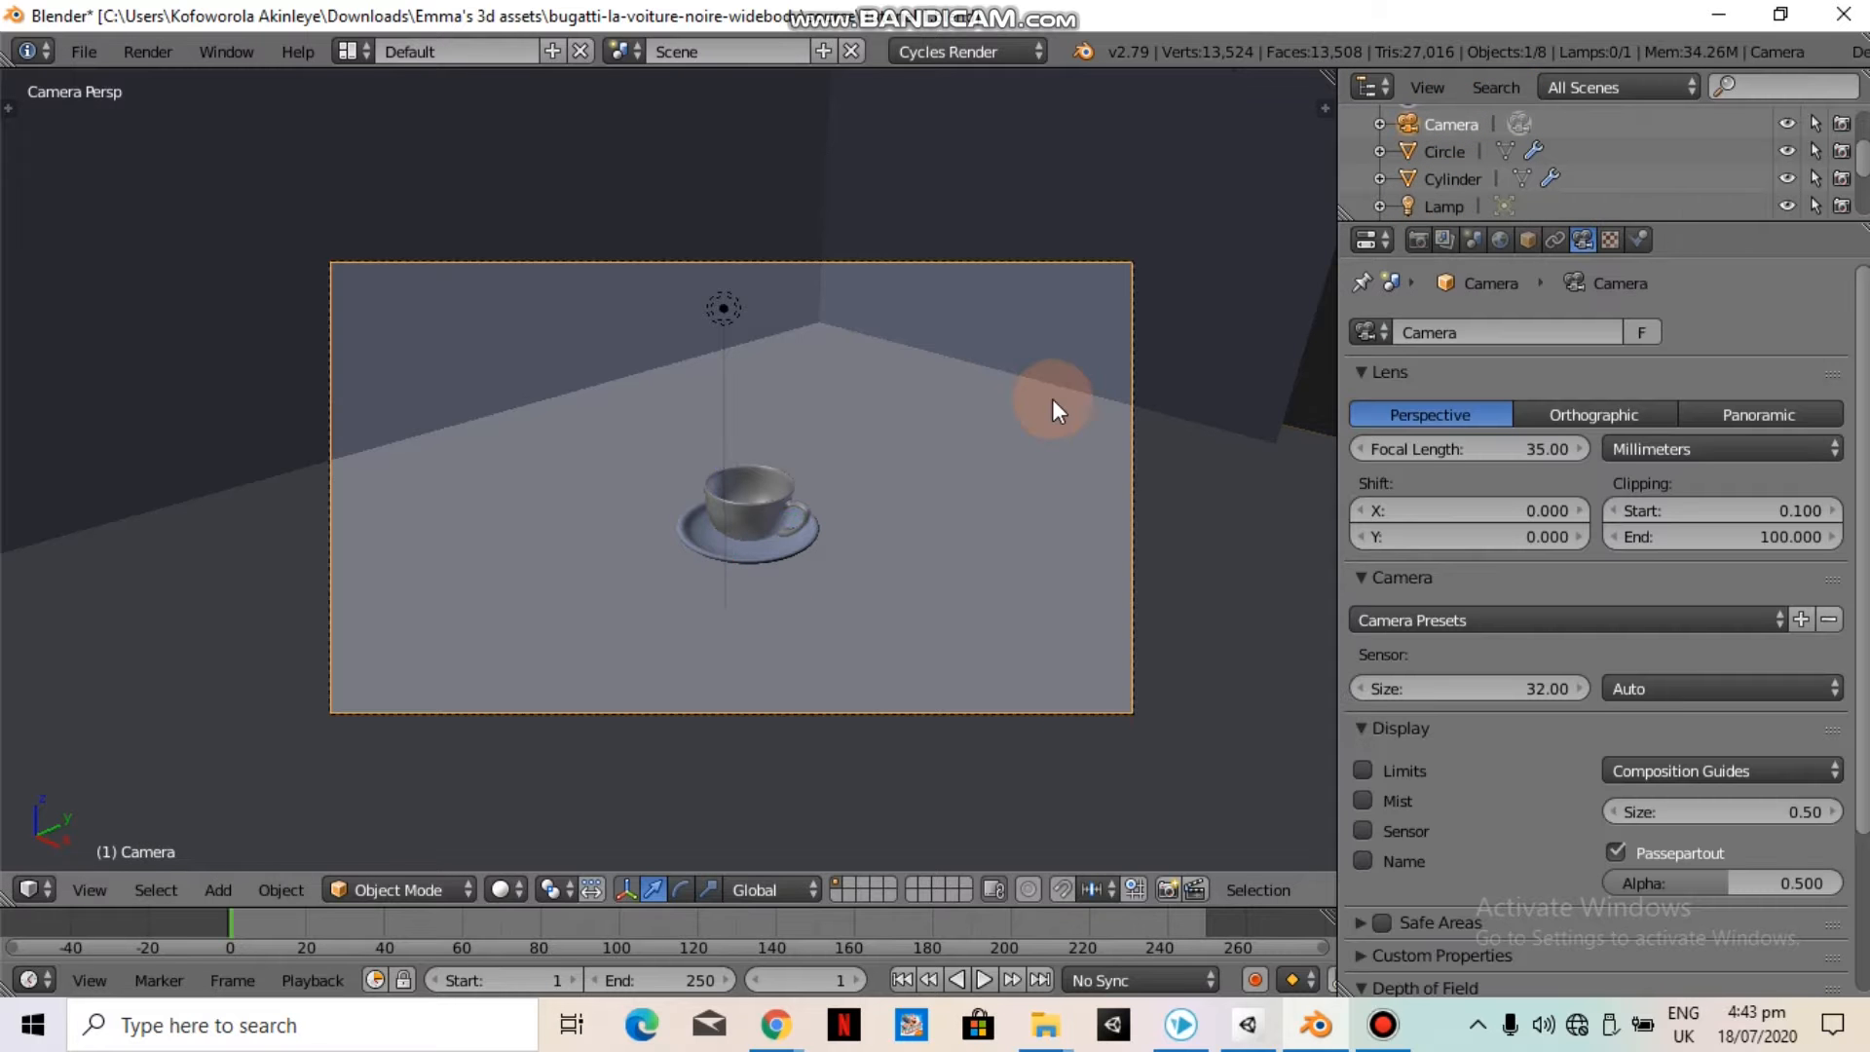
key(g)
key(x)
click(1091, 404)
key(g)
key(y)
click(1101, 347)
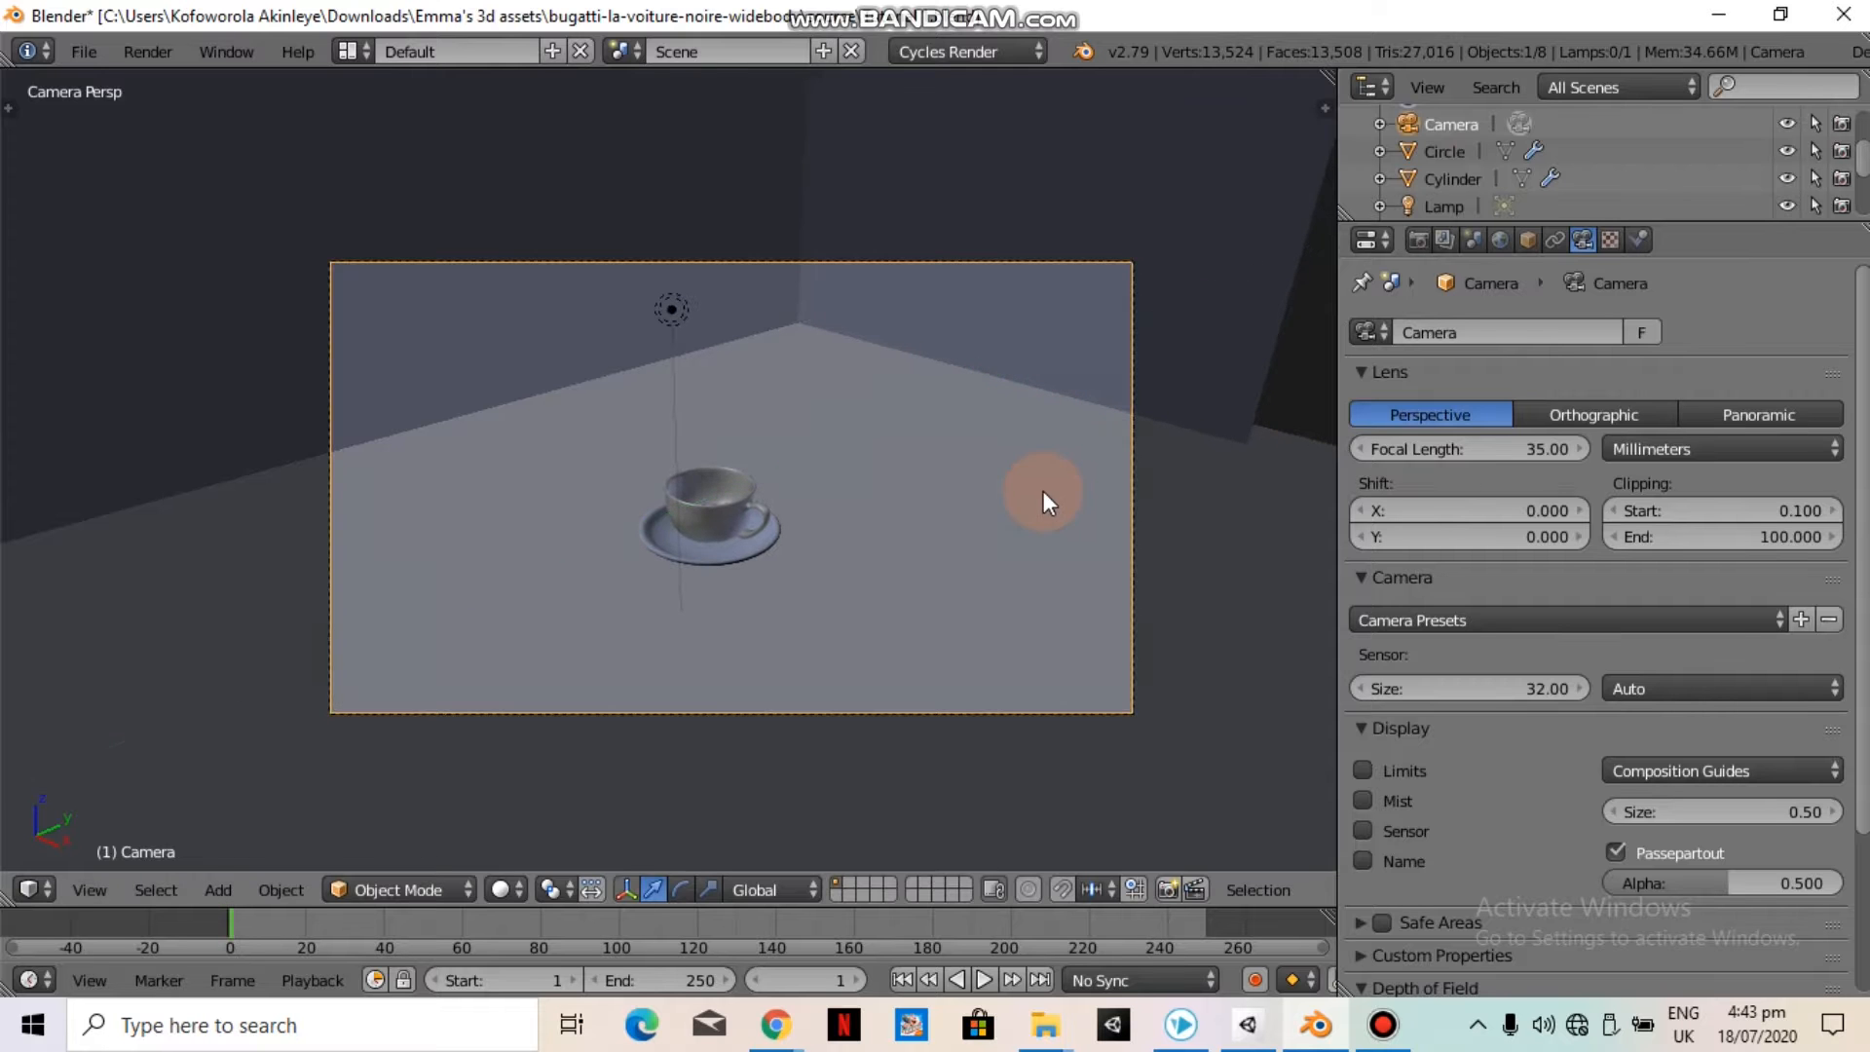
Move the camera freely a little closer to the cup from an outside side view and return to the camera view
key(KP_0)
scroll(1039, 512, down, 1)
middle_drag(1038, 513, 1128, 490)
key(g)
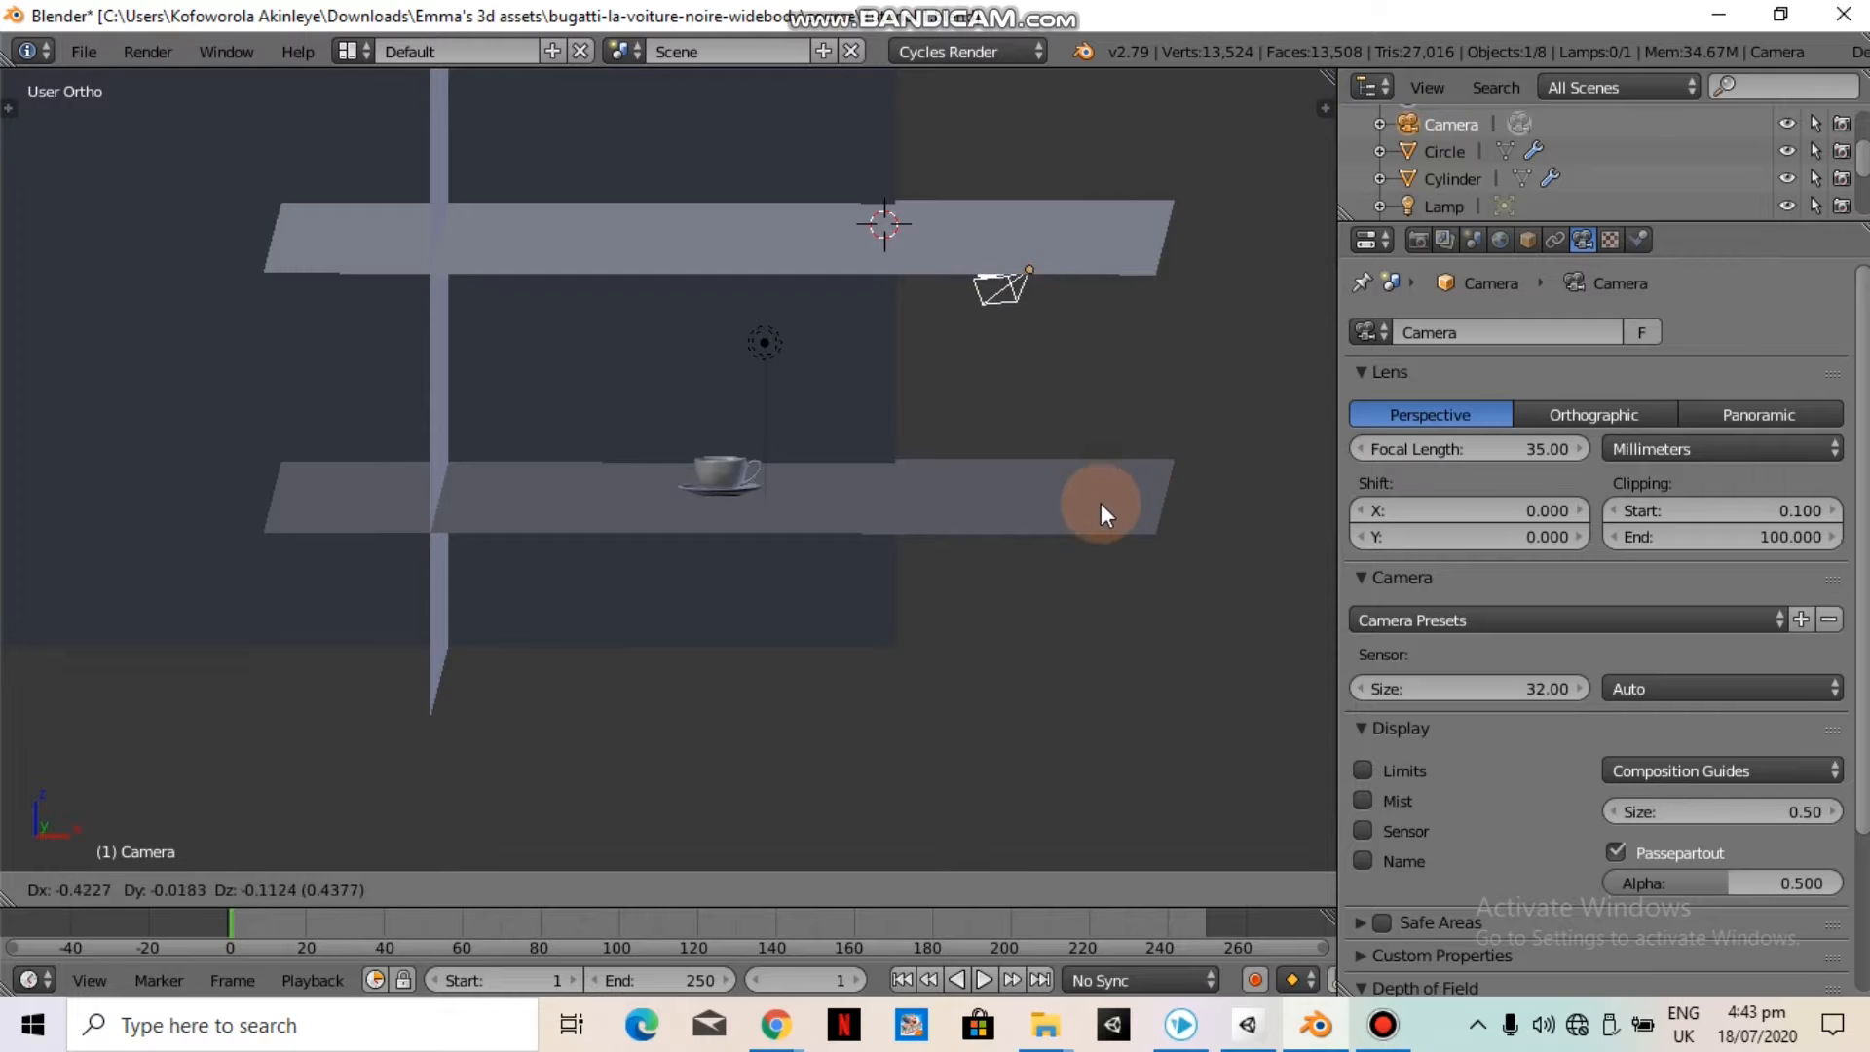
click(1092, 512)
key(KP_0)
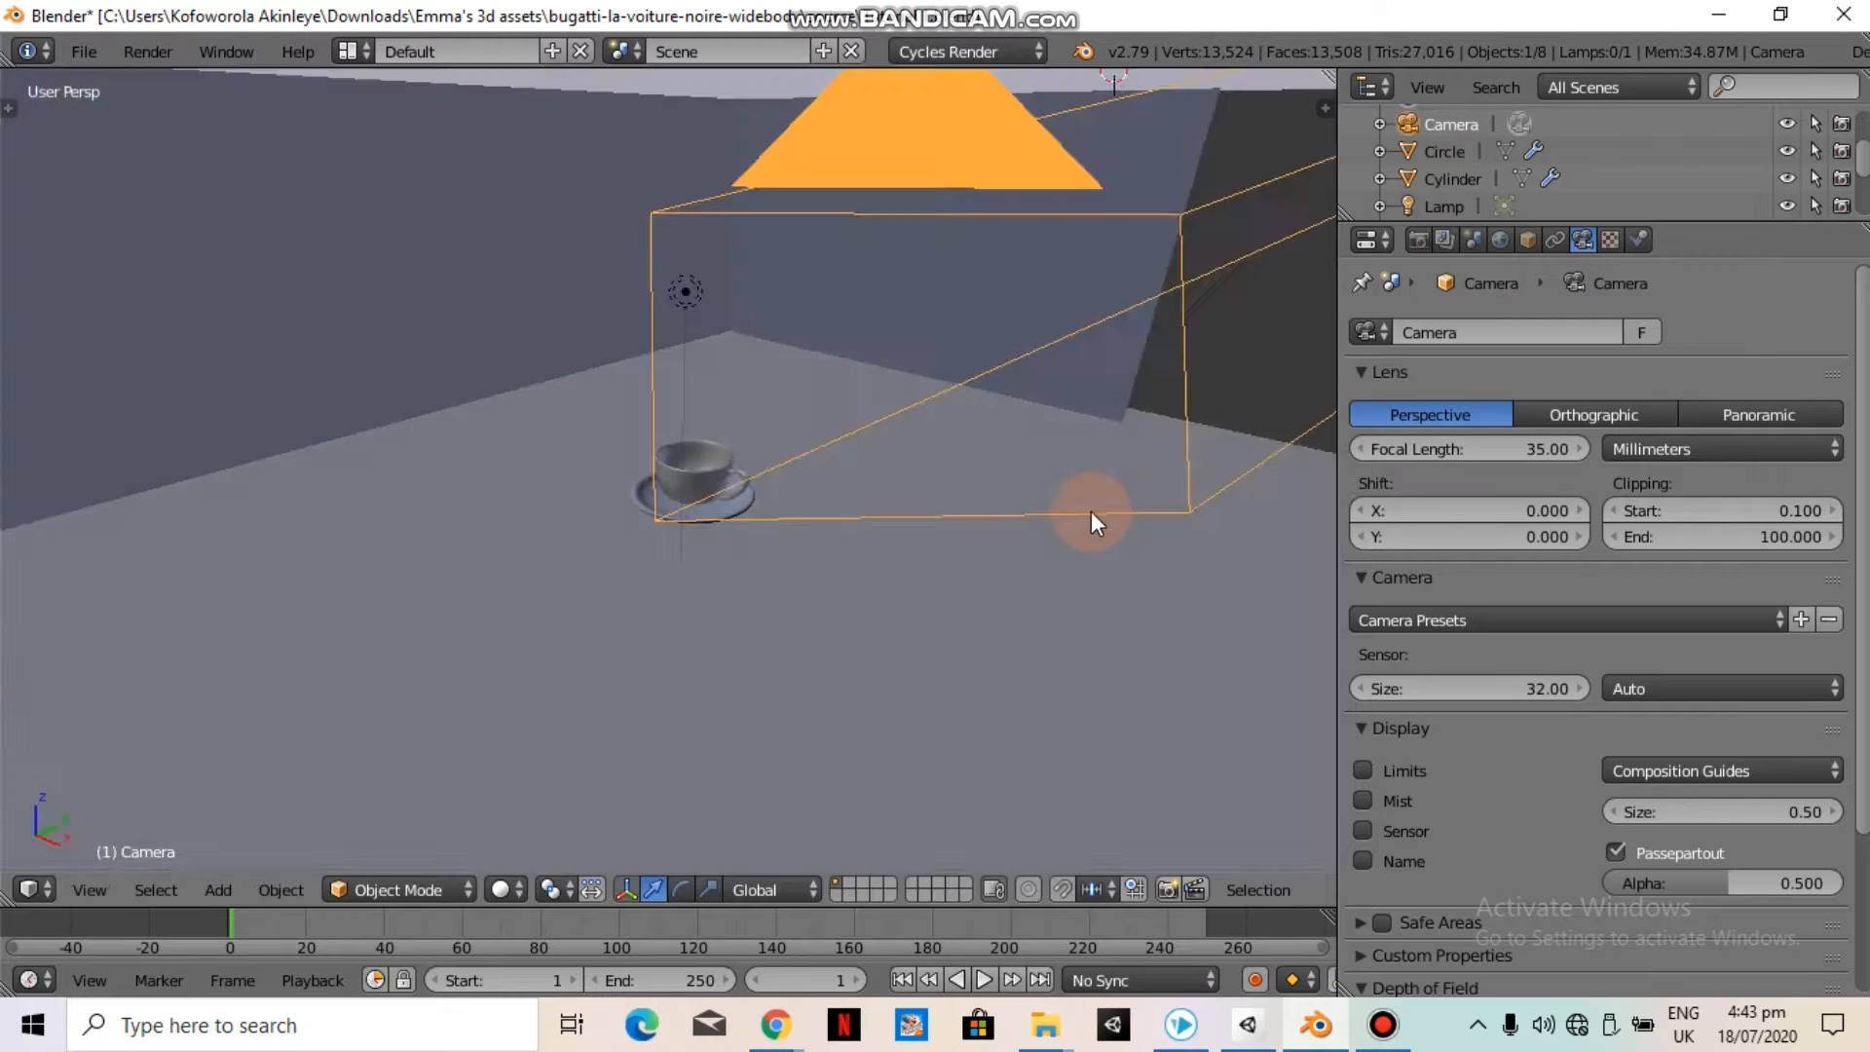
Slide the camera along the negative Y axis so the cup sits slightly right of the frame's center
key(g)
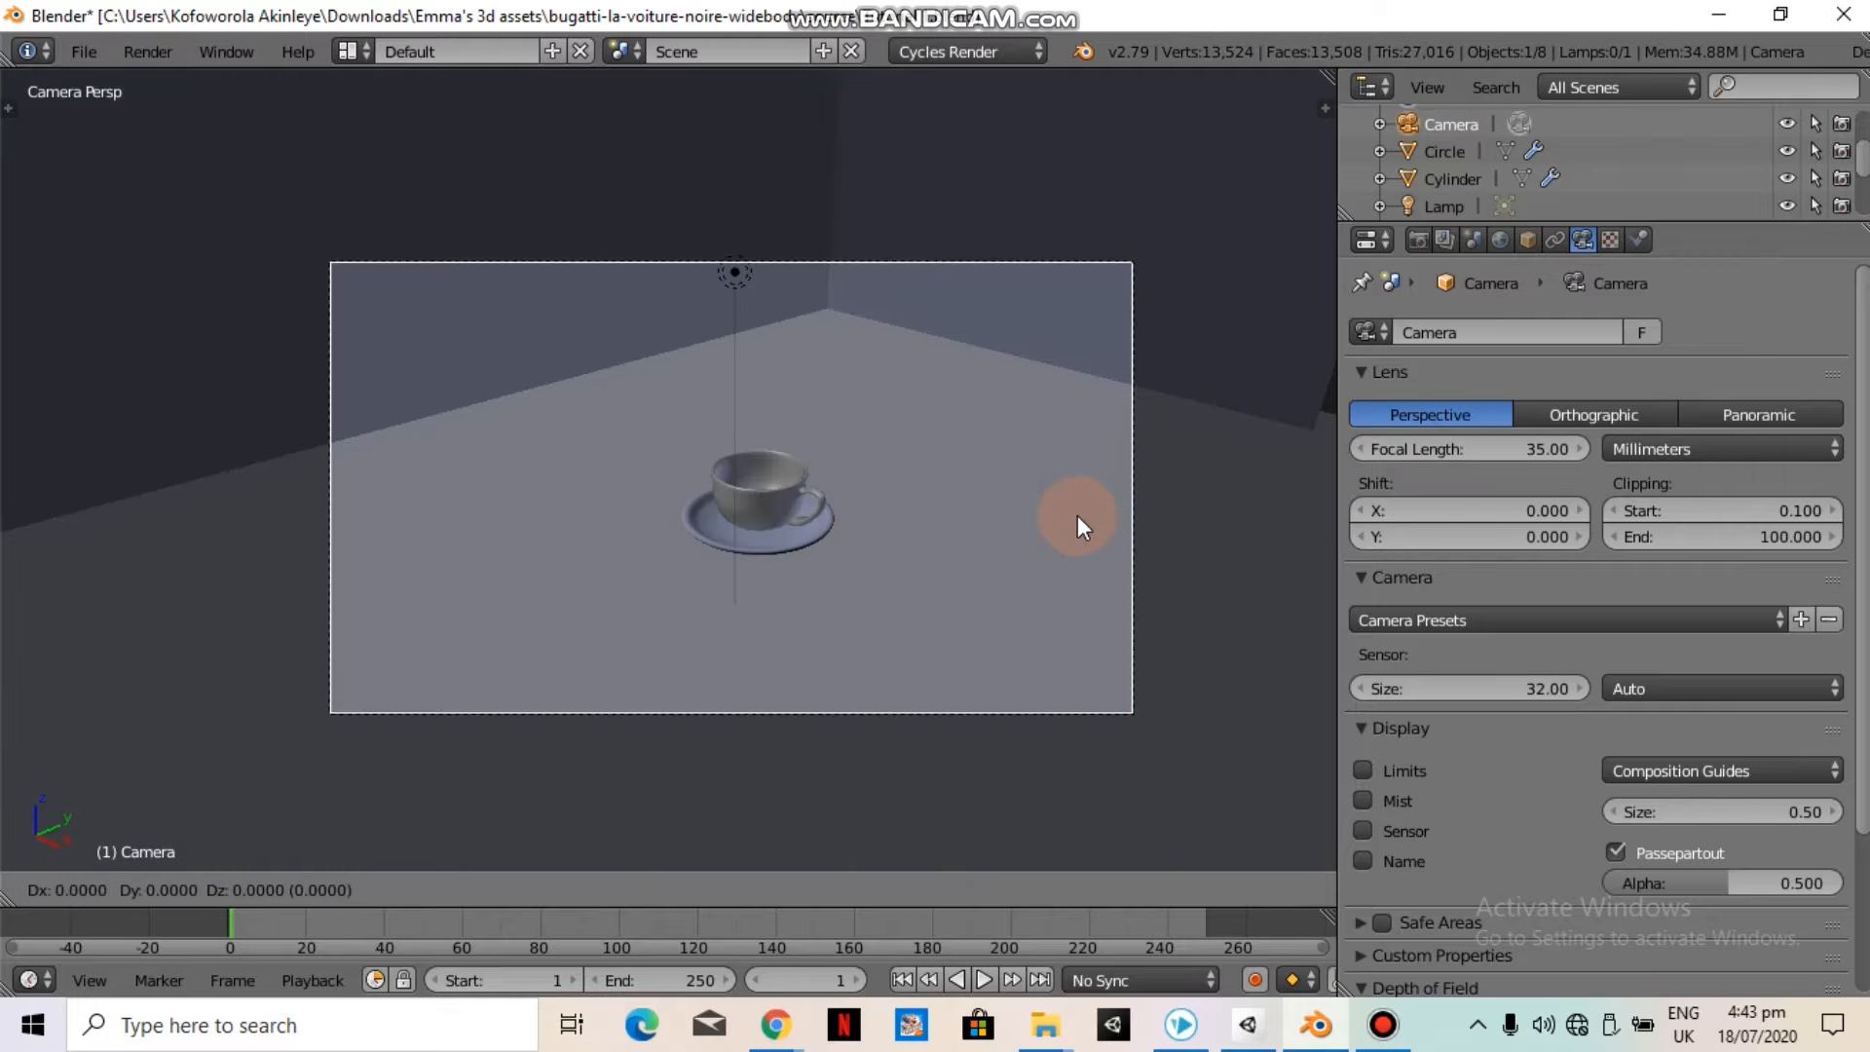
key(y)
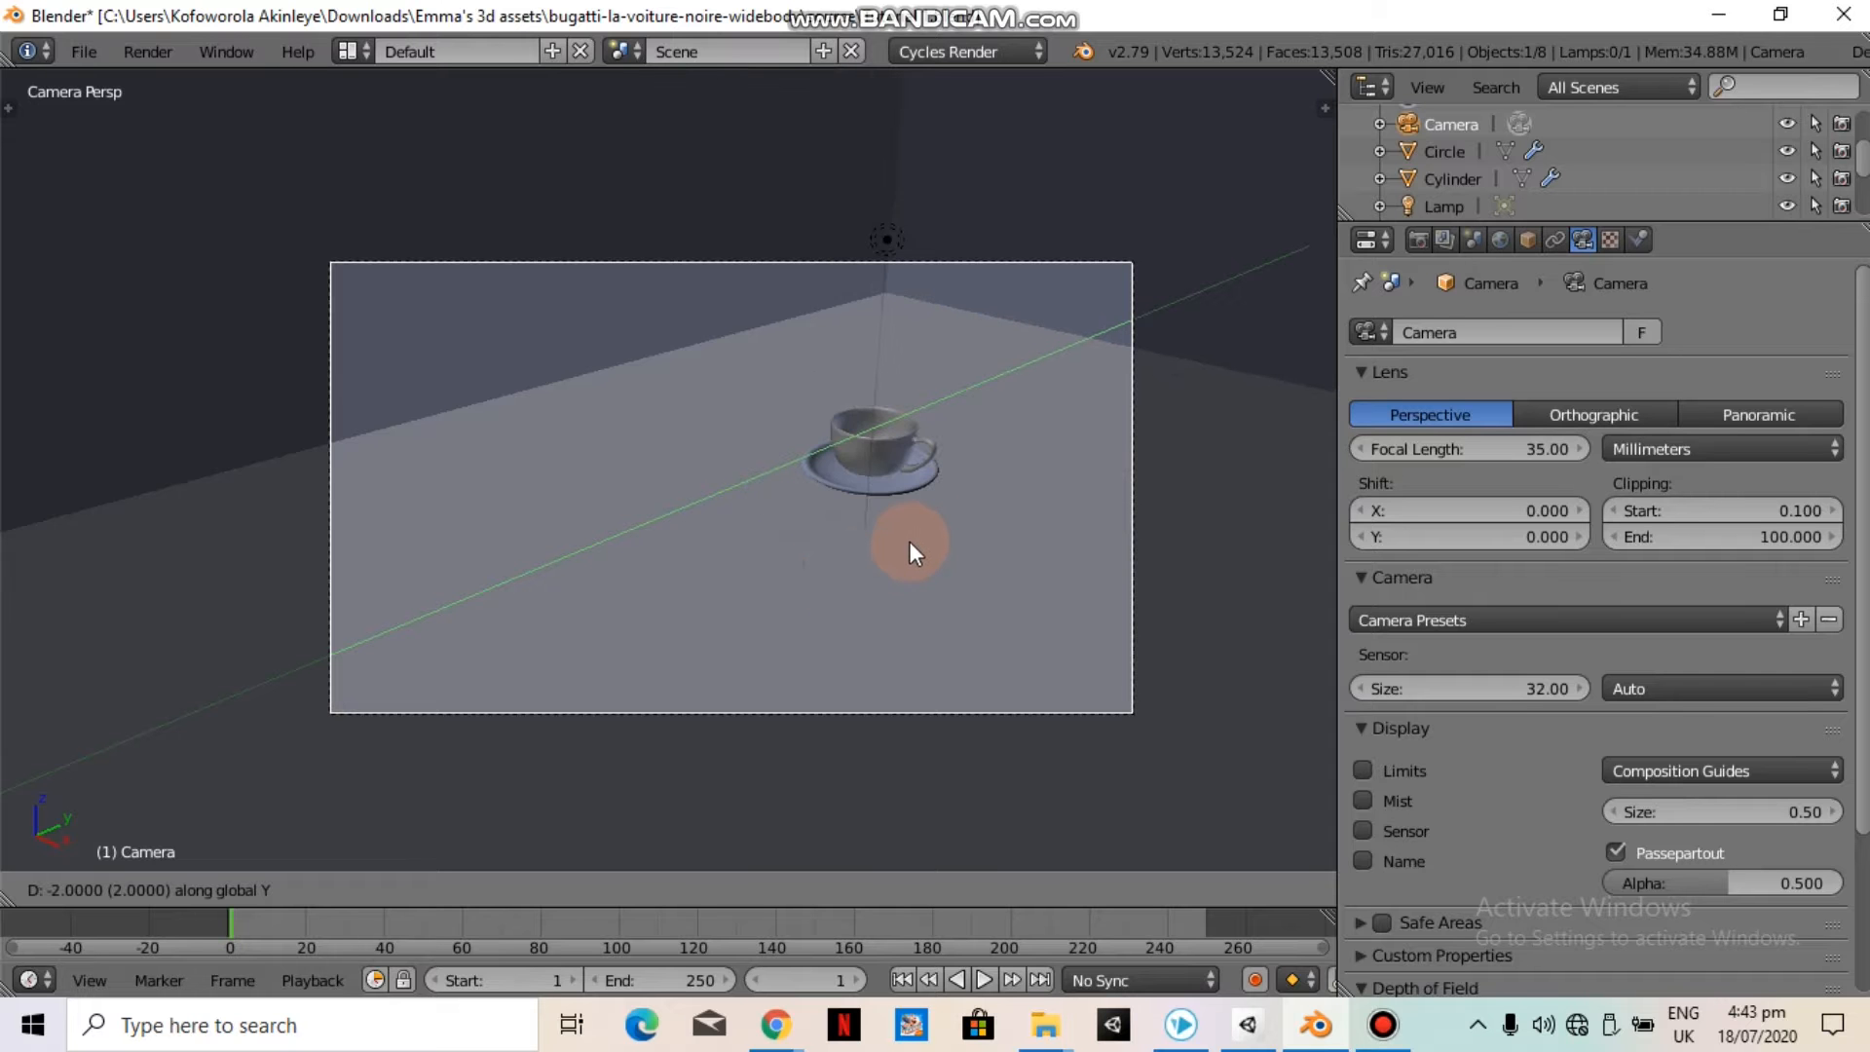
click(1028, 500)
scroll(1022, 501, up, 1)
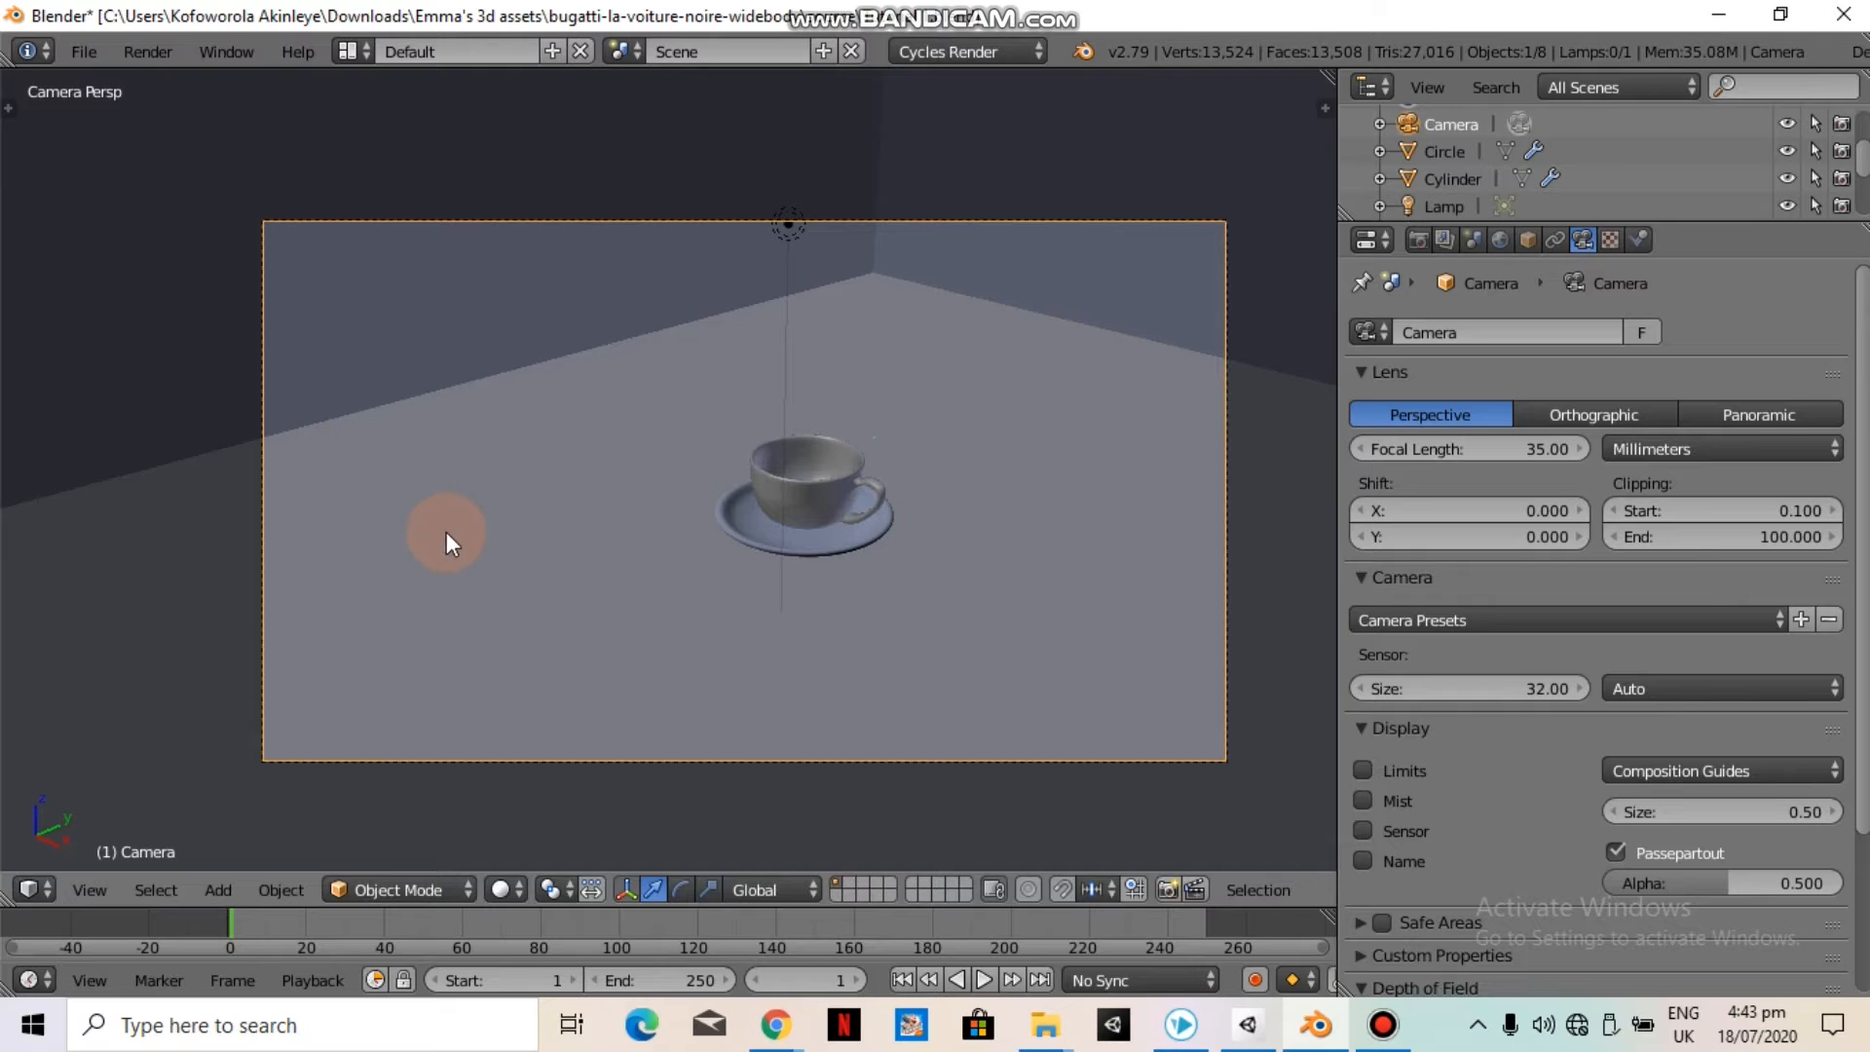
Shift the camera alternately along the Y and X axes, twice each, bringing it closer with the cup just below the frame's center
key(g)
key(y)
click(528, 528)
key(g)
key(x)
click(487, 503)
key(g)
key(y)
click(571, 500)
key(g)
key(x)
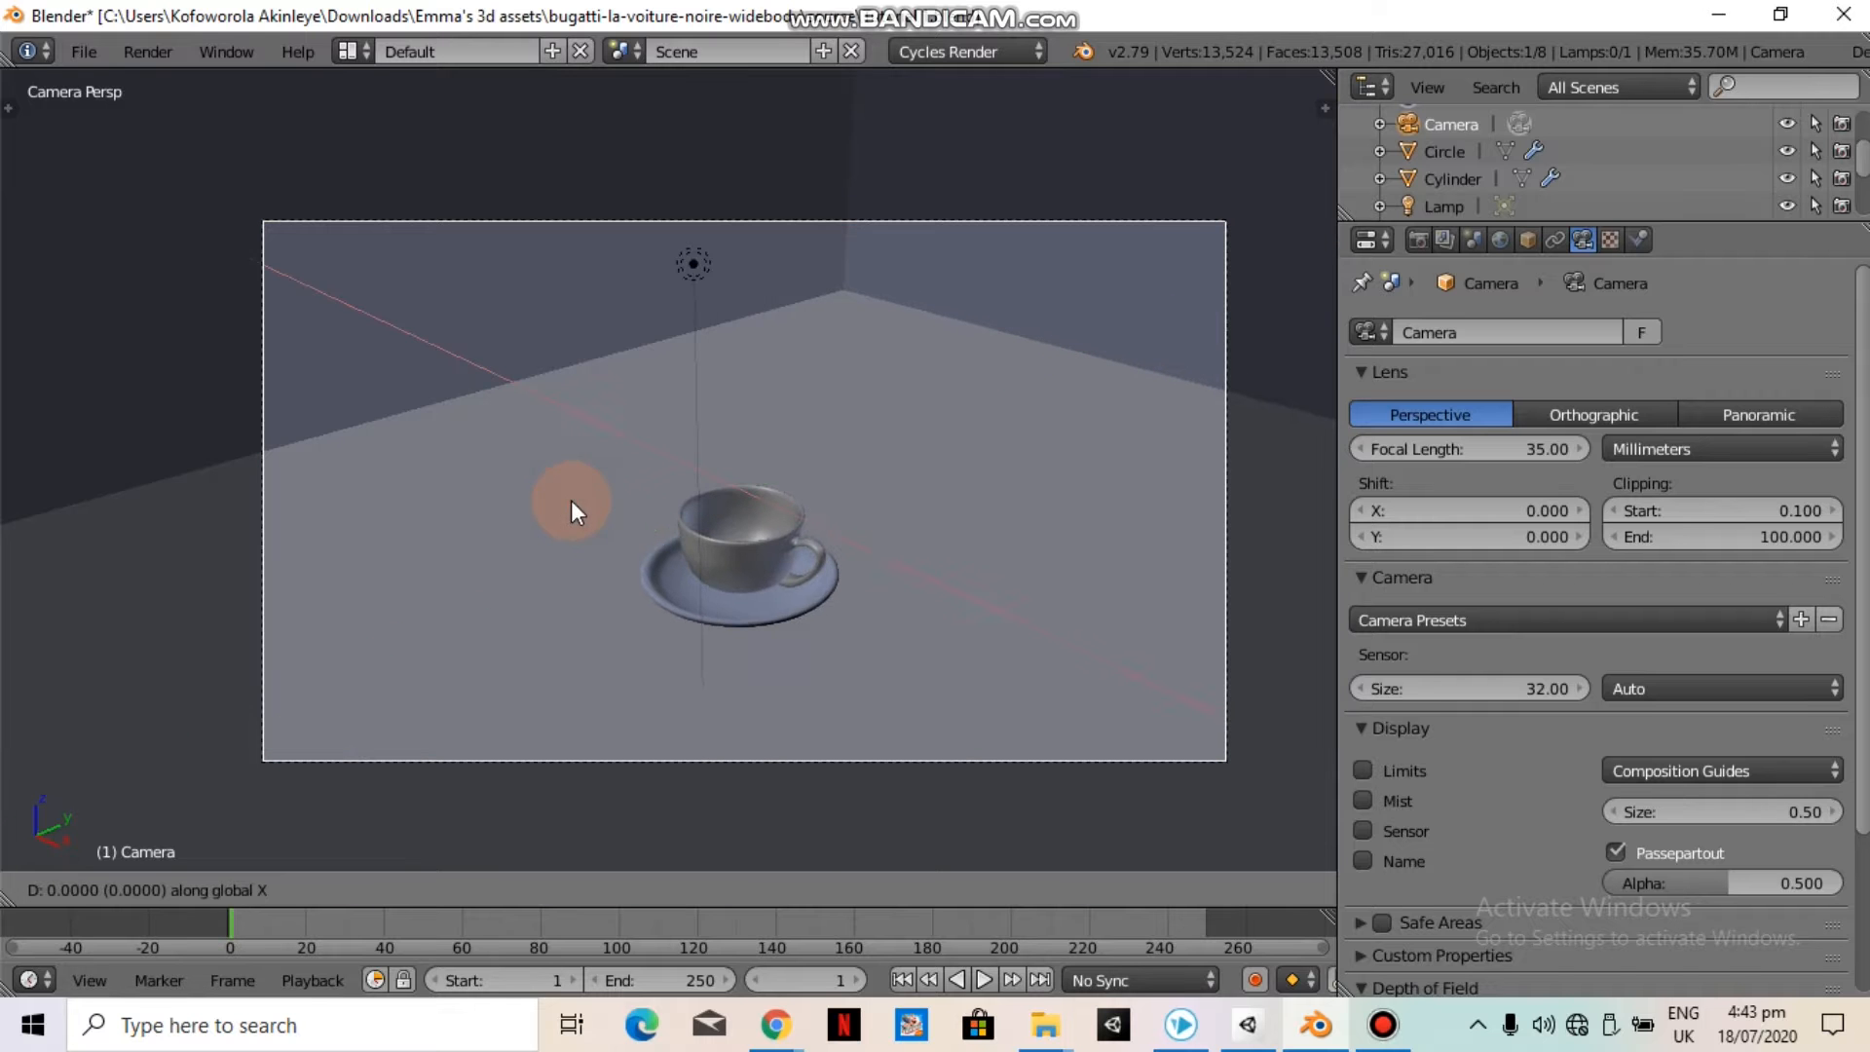
click(501, 493)
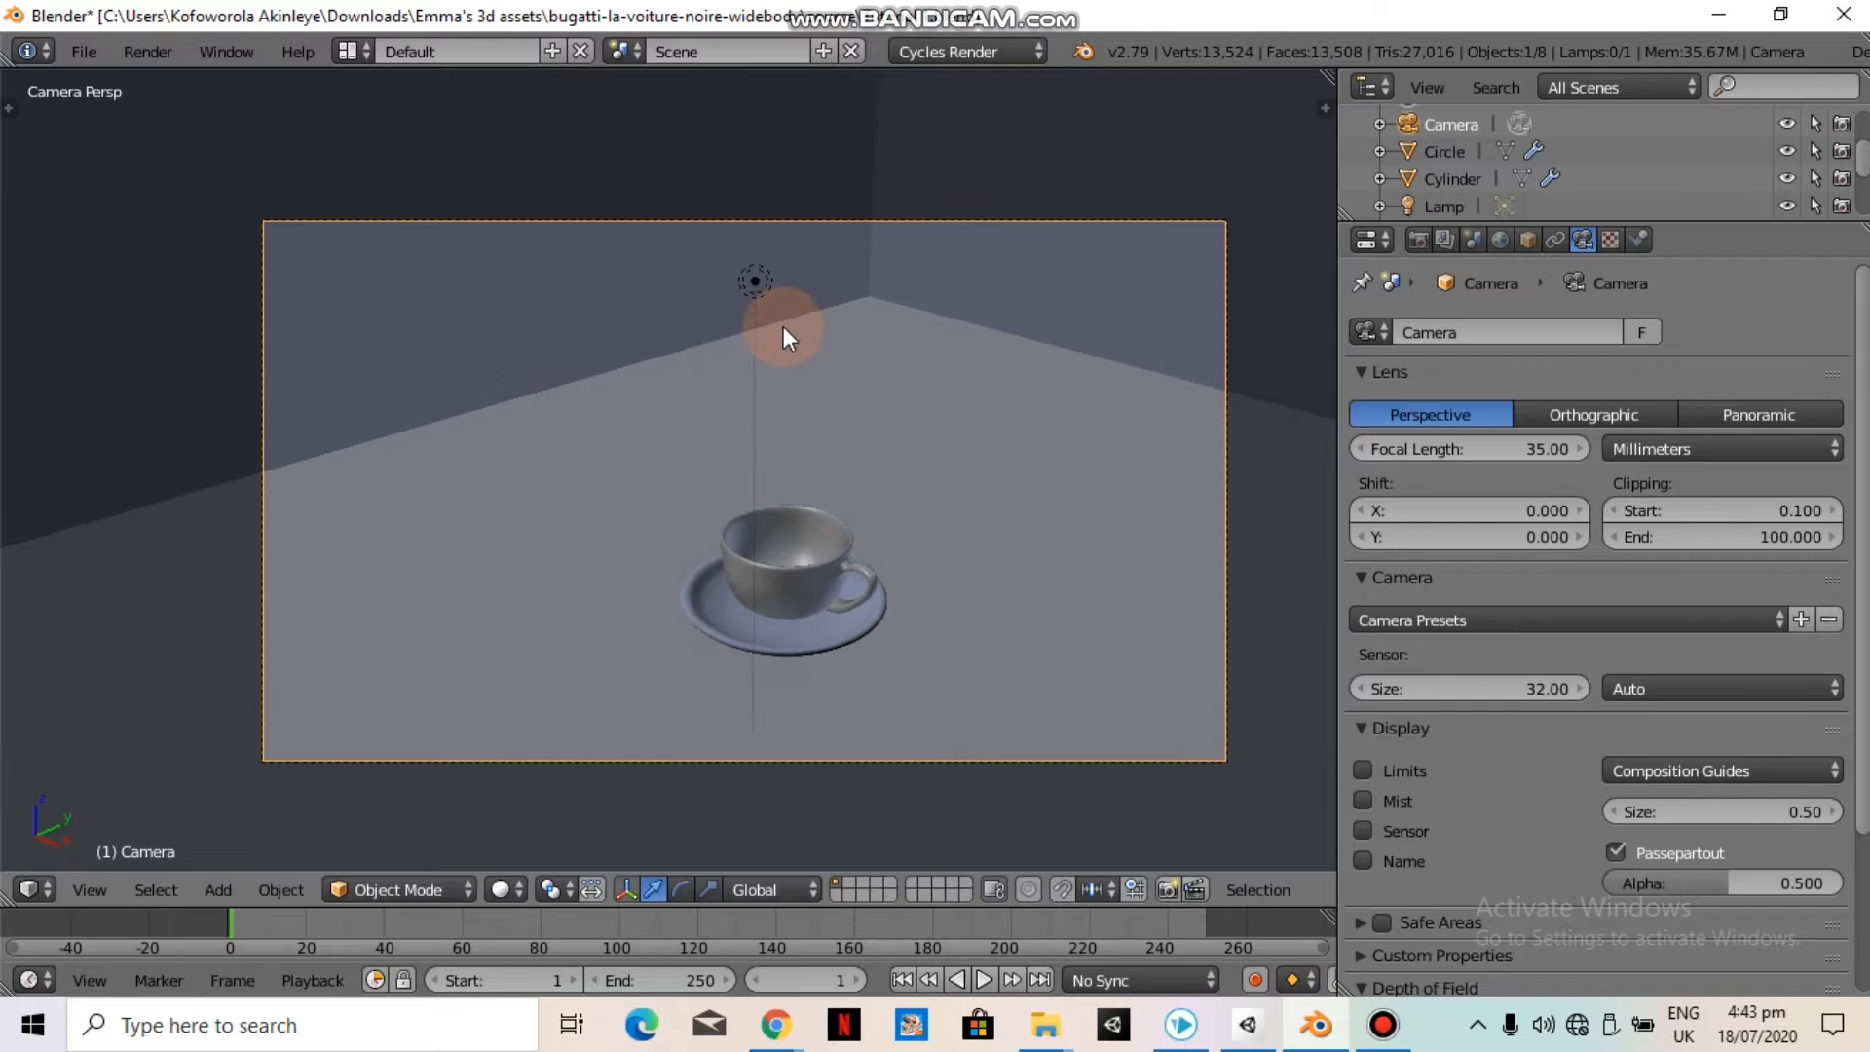
Lower the camera along the Z axis, and shift it along Y and X to enlarge the cup and re-center it
key(g)
key(z)
click(790, 431)
key(g)
key(y)
click(873, 390)
key(g)
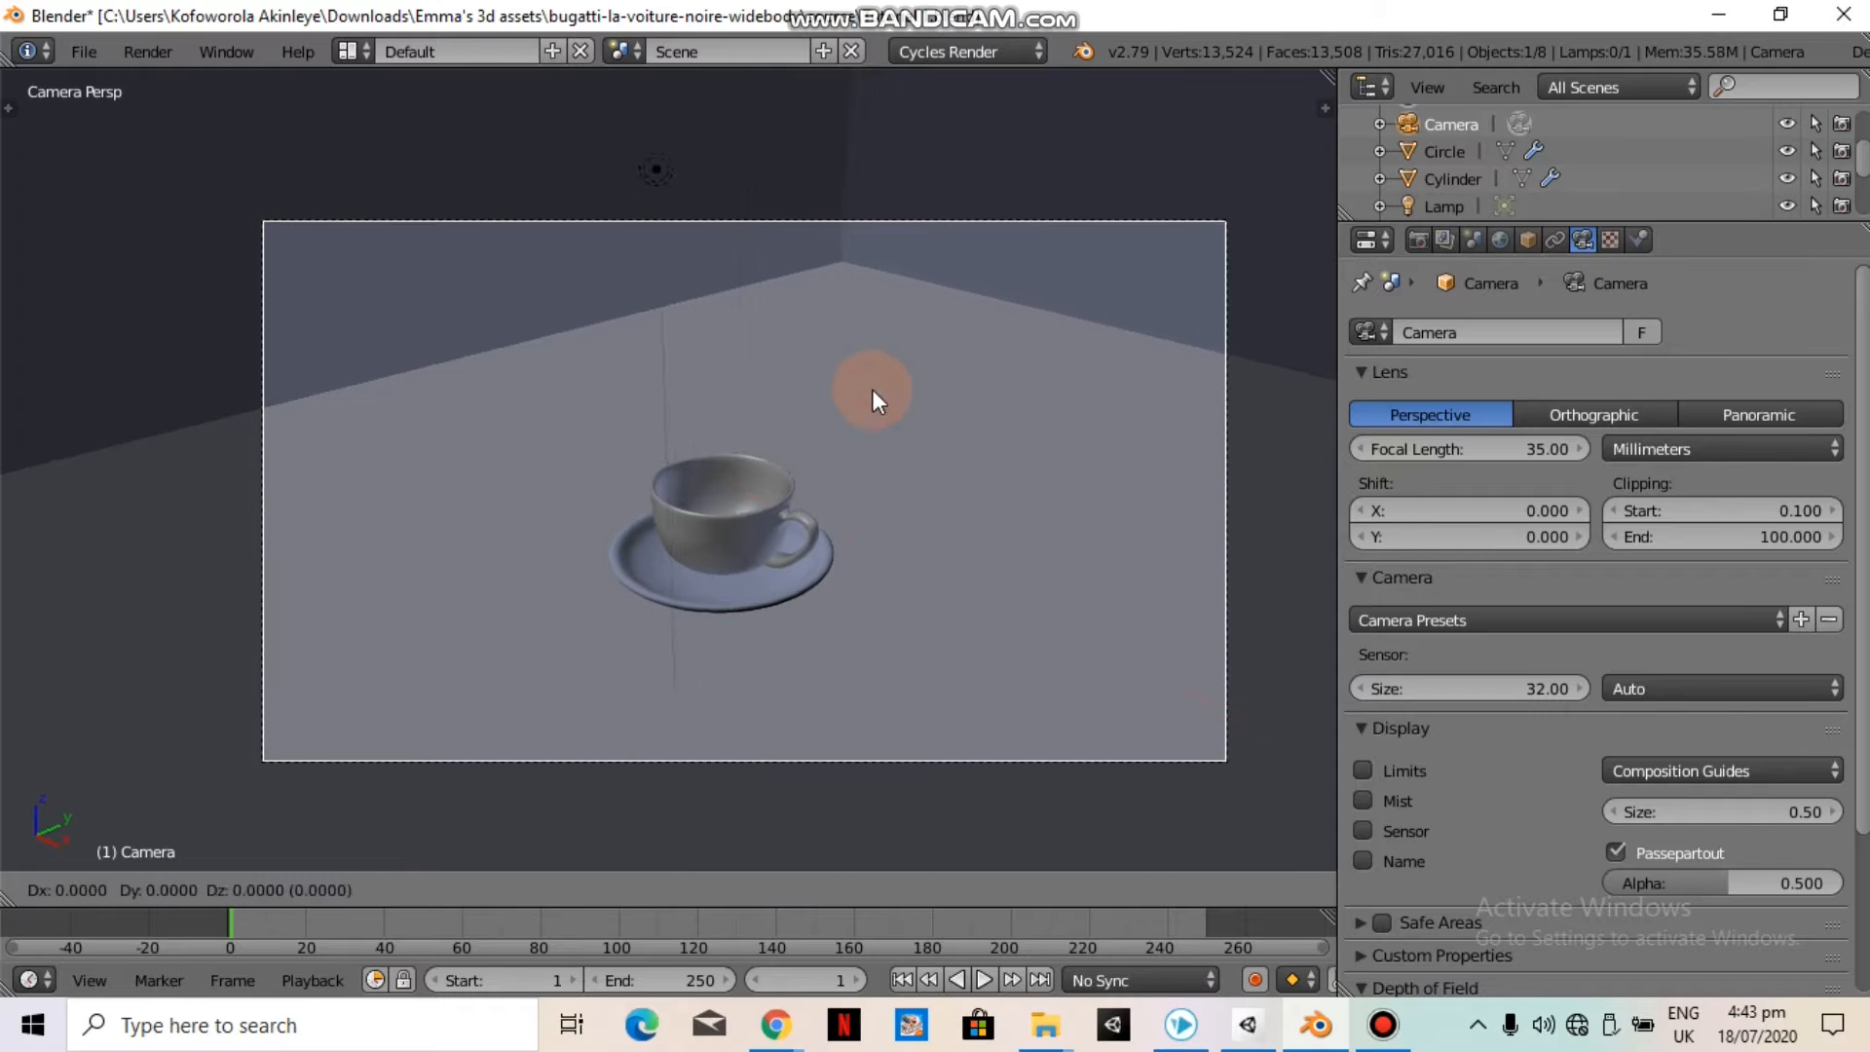
key(x)
click(787, 361)
Lower the camera a little further along Z and move it closer along Y and X, keeping the cup slightly right of center
key(g)
key(z)
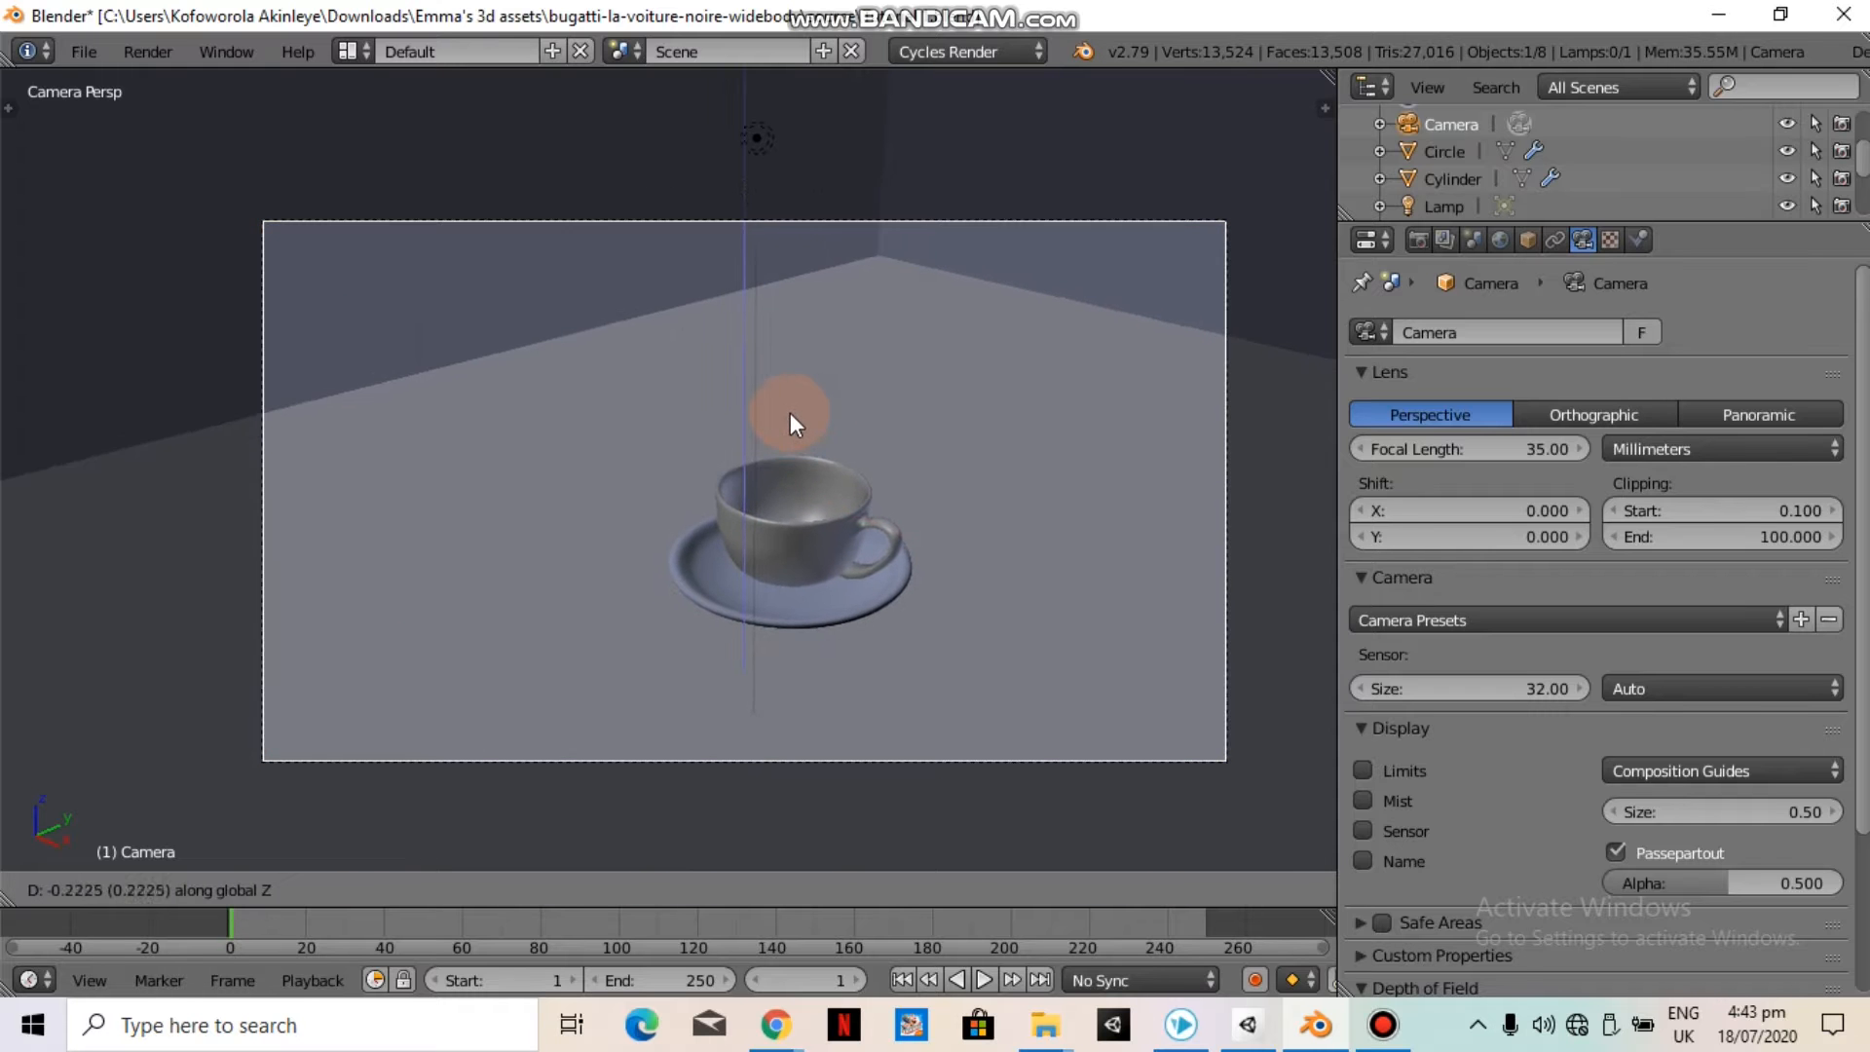
click(799, 459)
key(g)
key(y)
click(866, 440)
key(g)
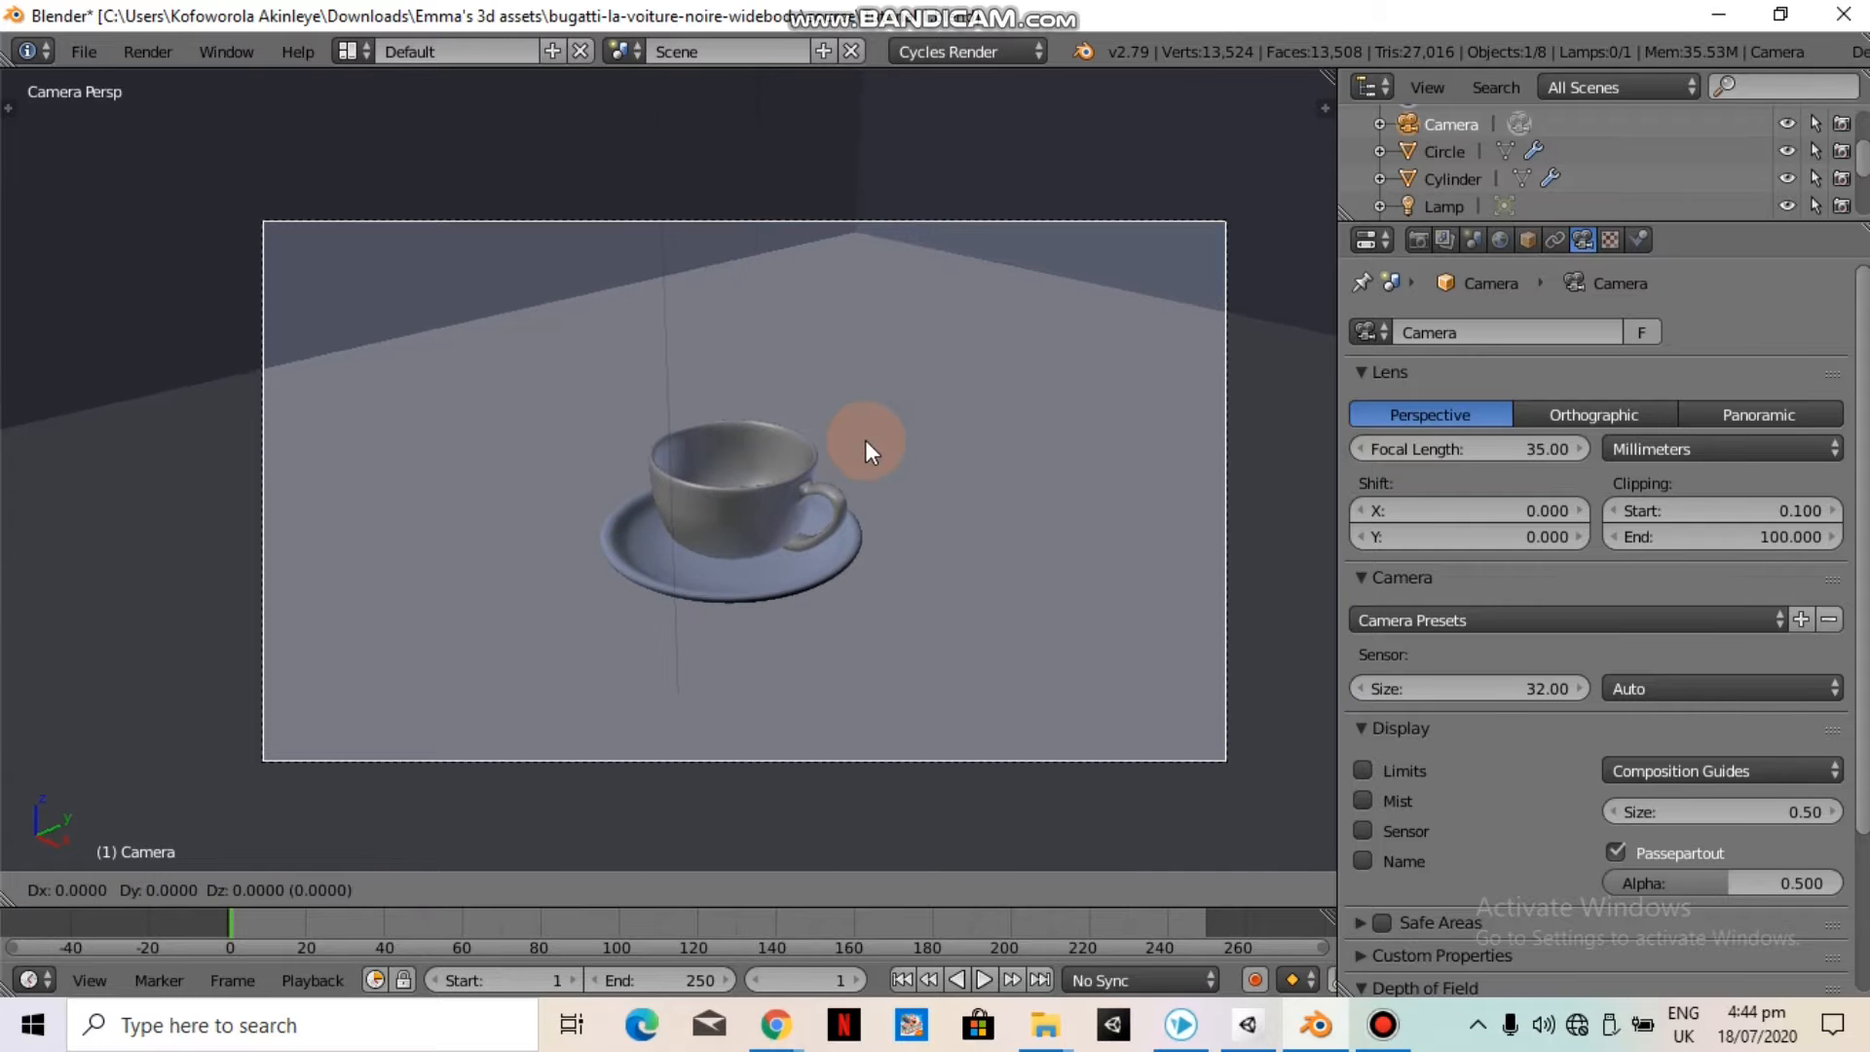
key(x)
click(846, 378)
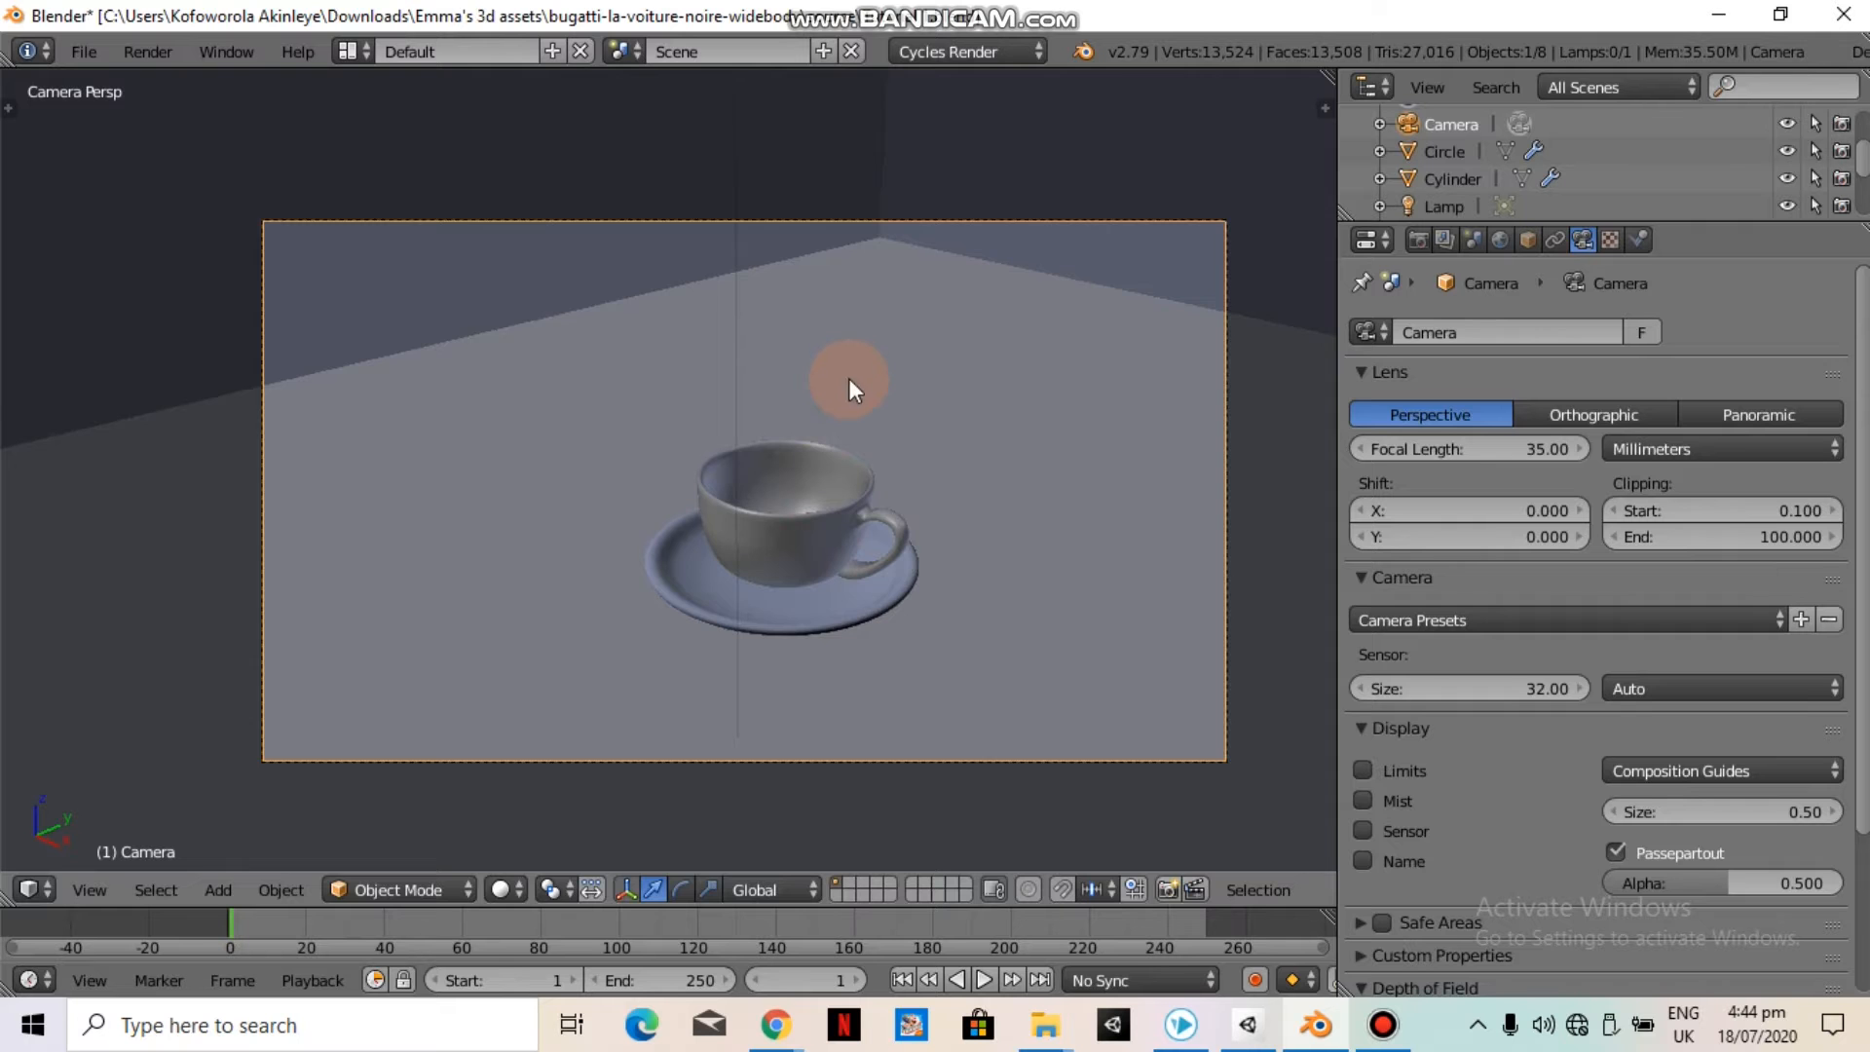
Nudge the camera slightly along positive Y to center the cup, and check the framing in Rendered shading before returning to Solid
key(g)
key(y)
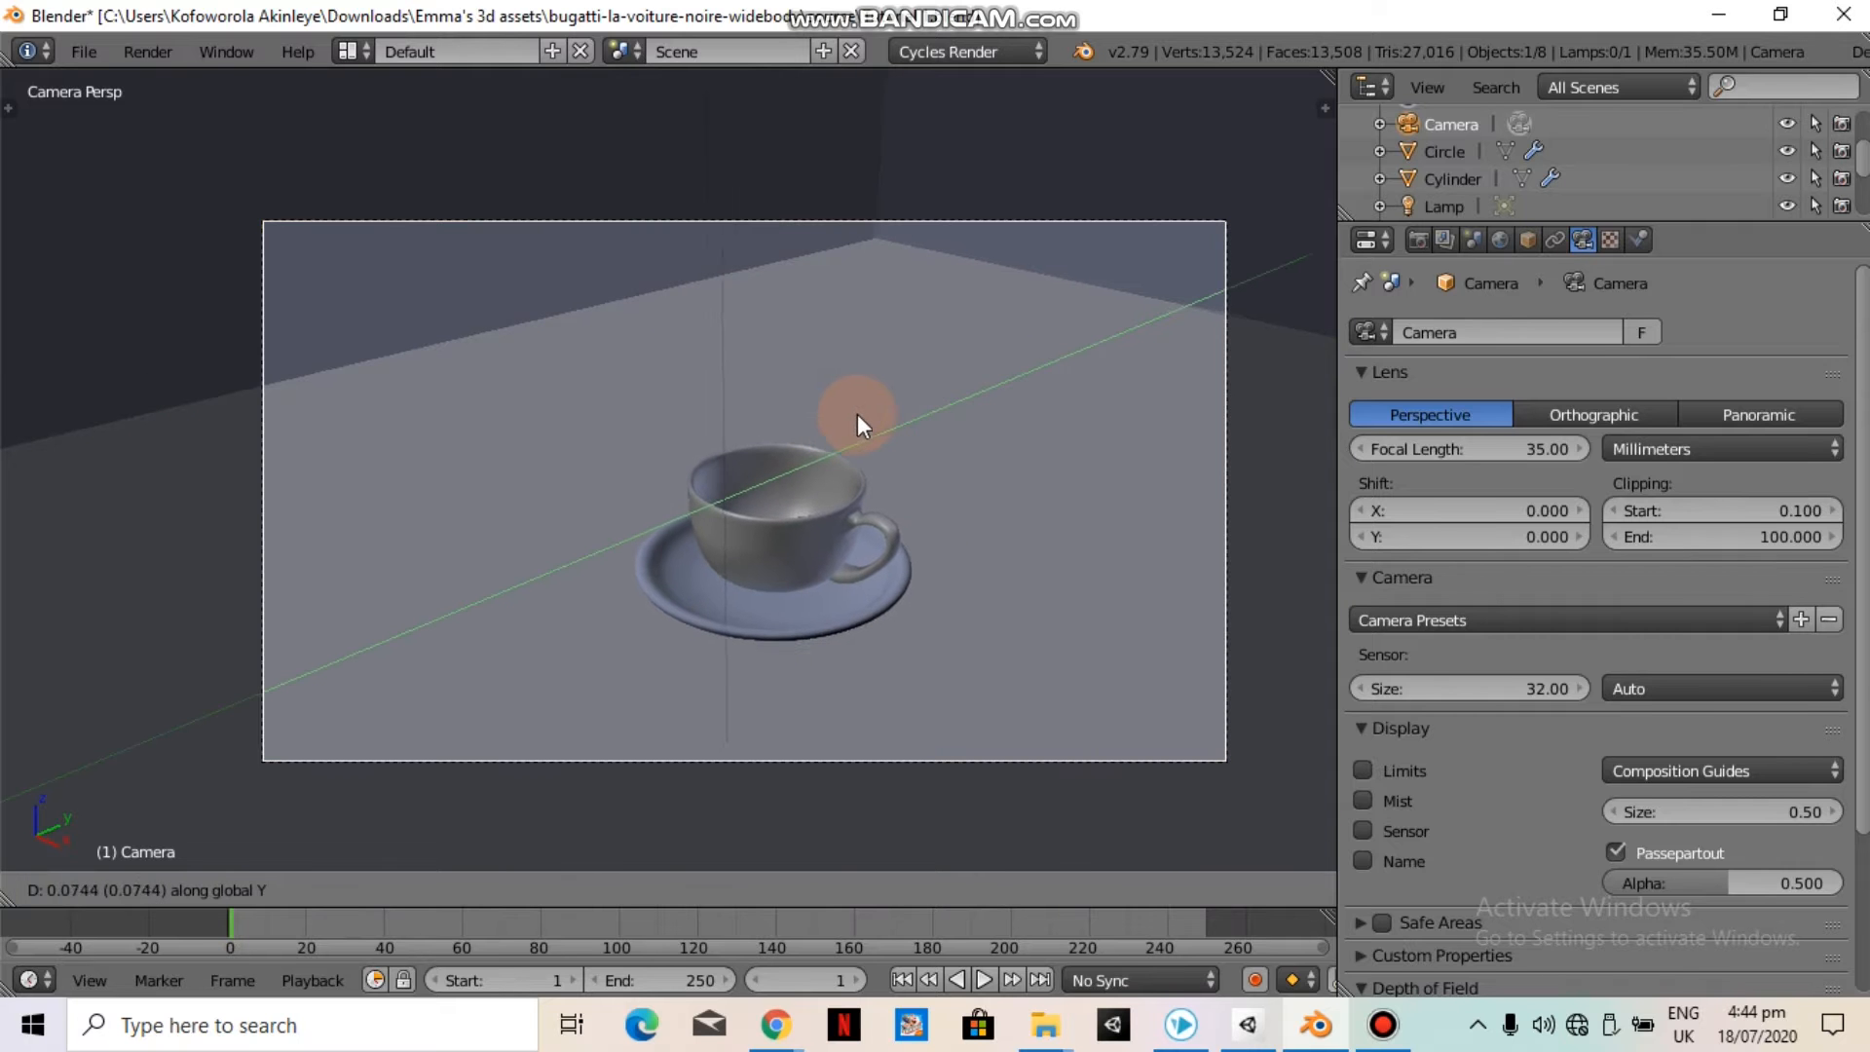
click(866, 417)
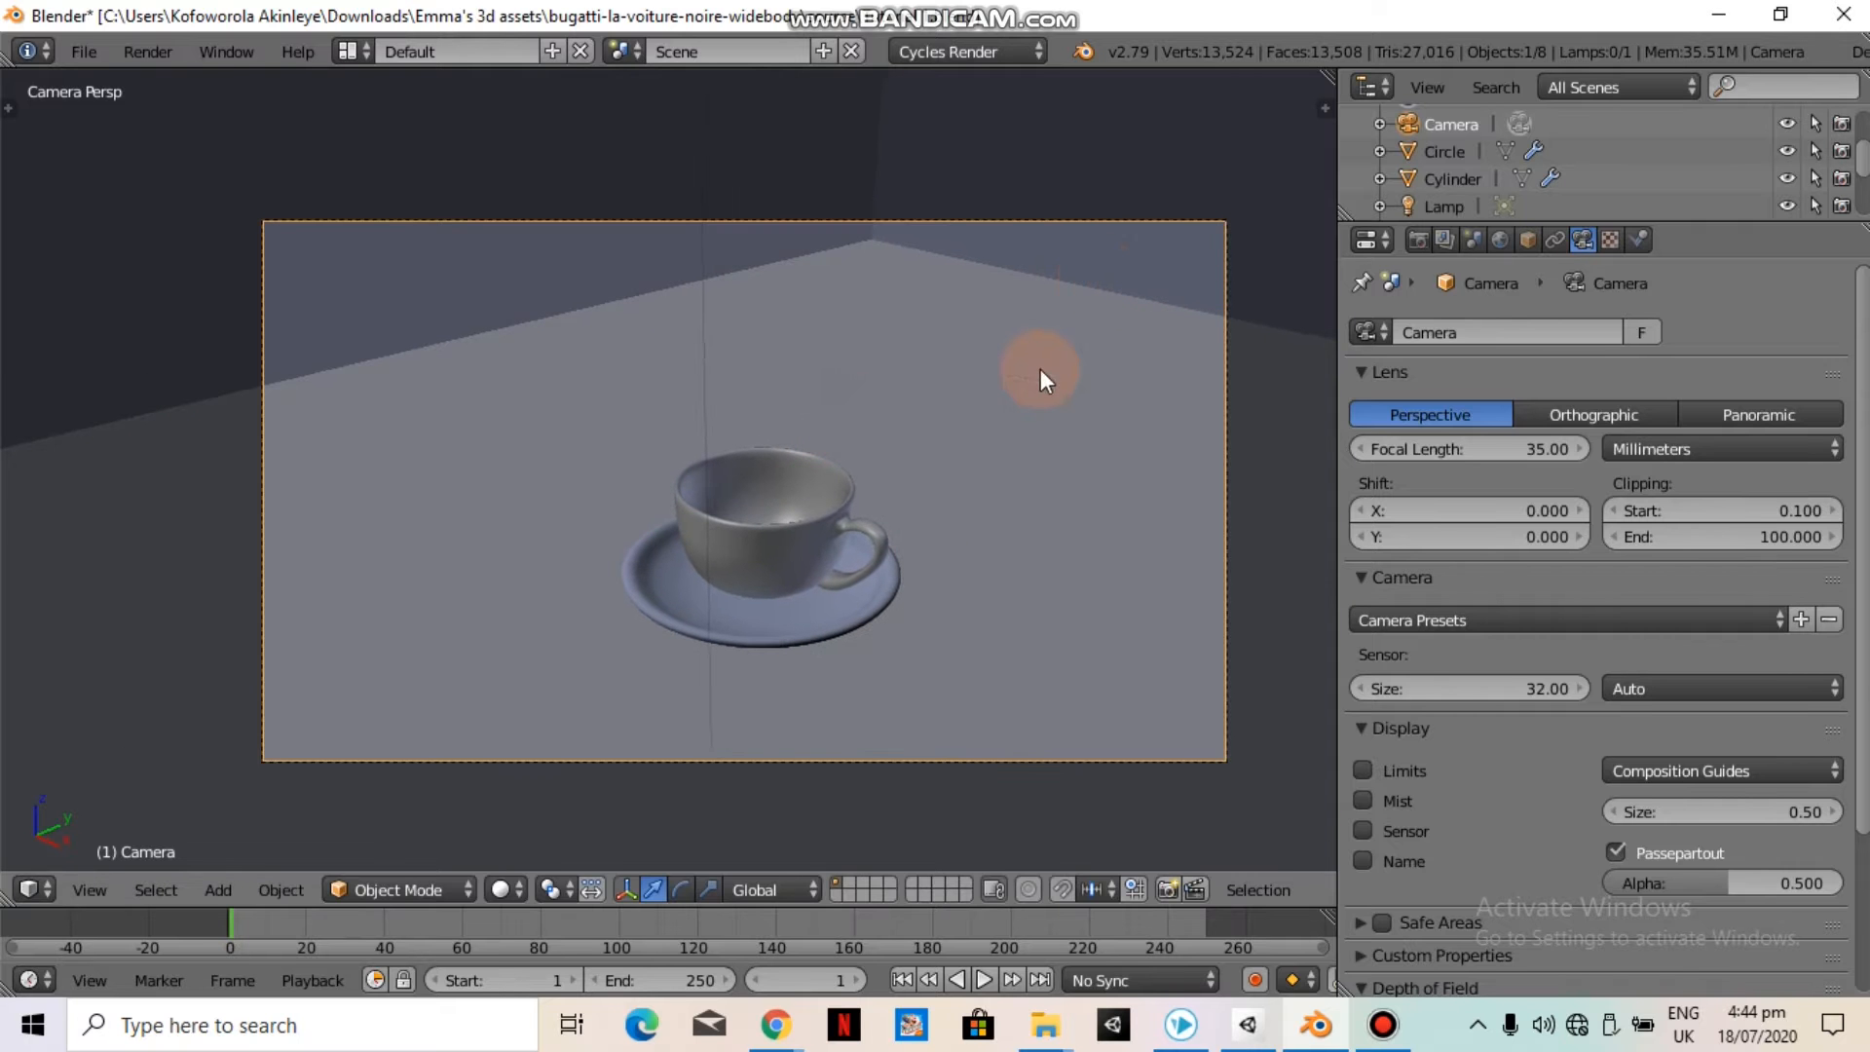
key(shift+z)
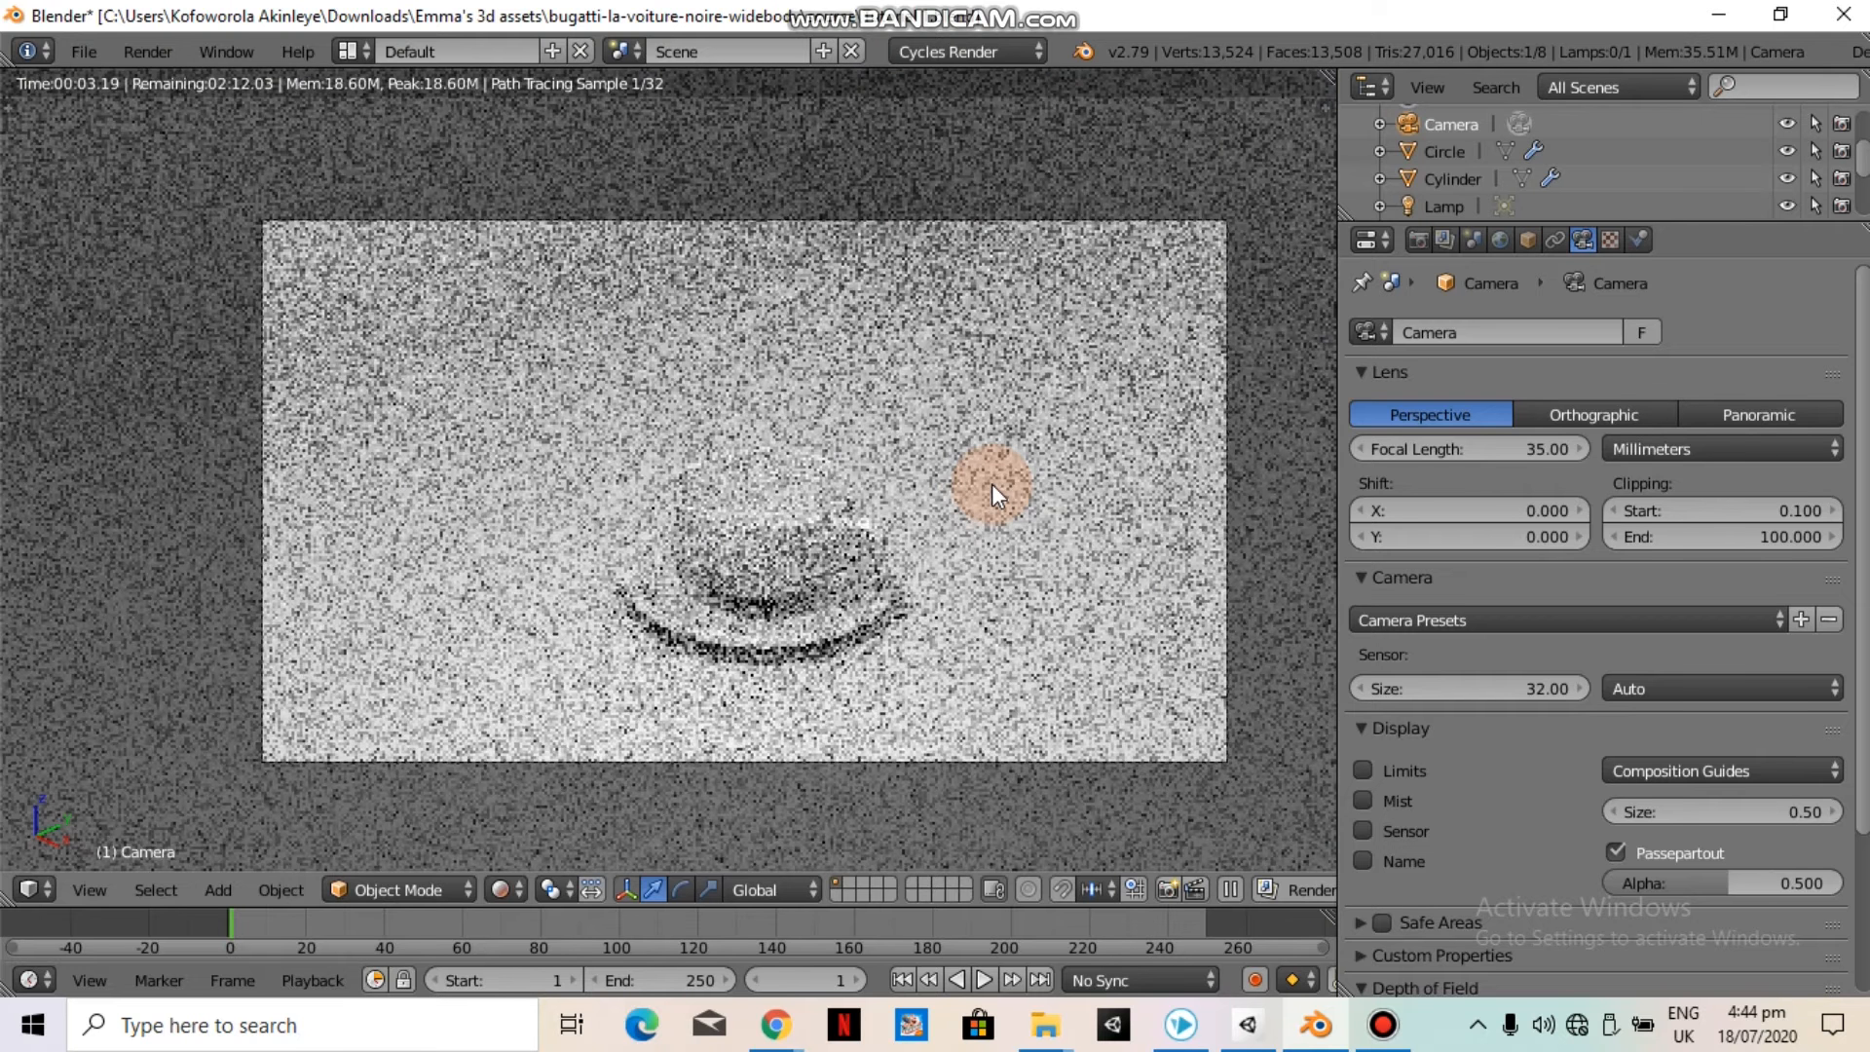
key(shift+z)
Select the saucer and finely adjust its height along the Z axis
right_click(788, 618)
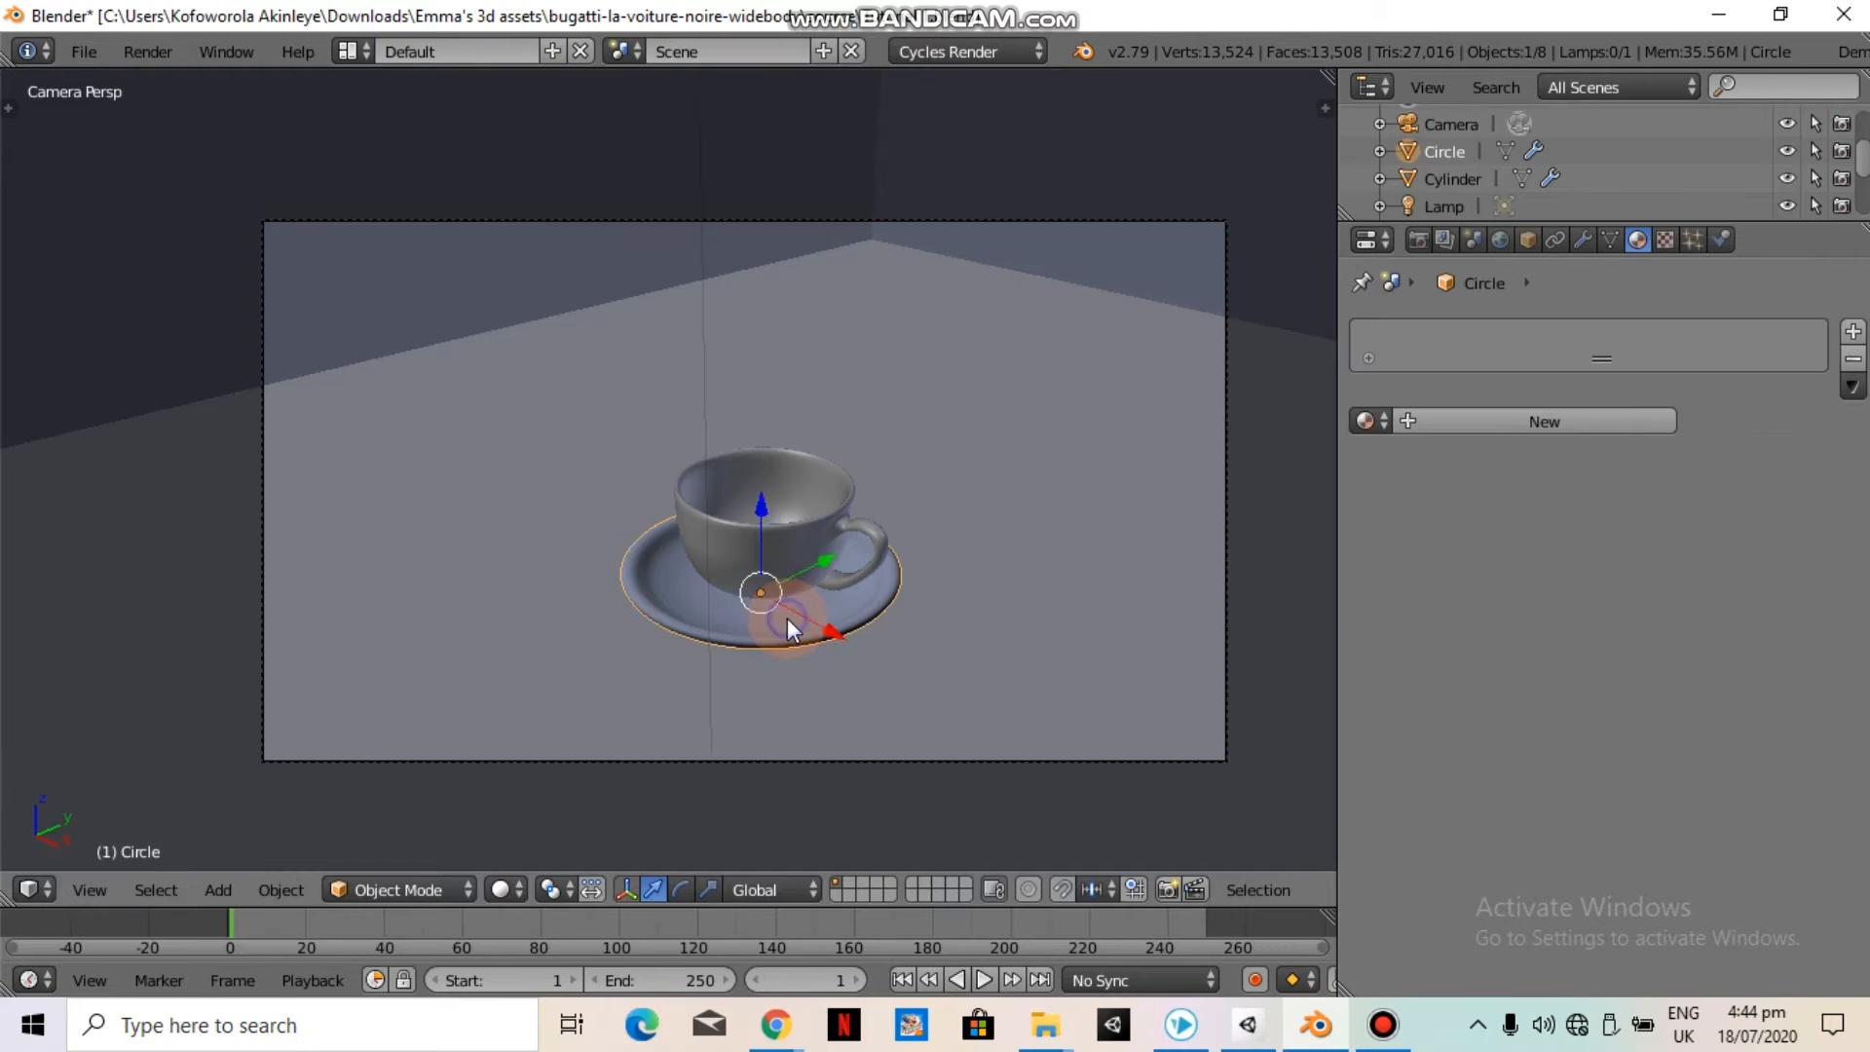
key(g)
key(z)
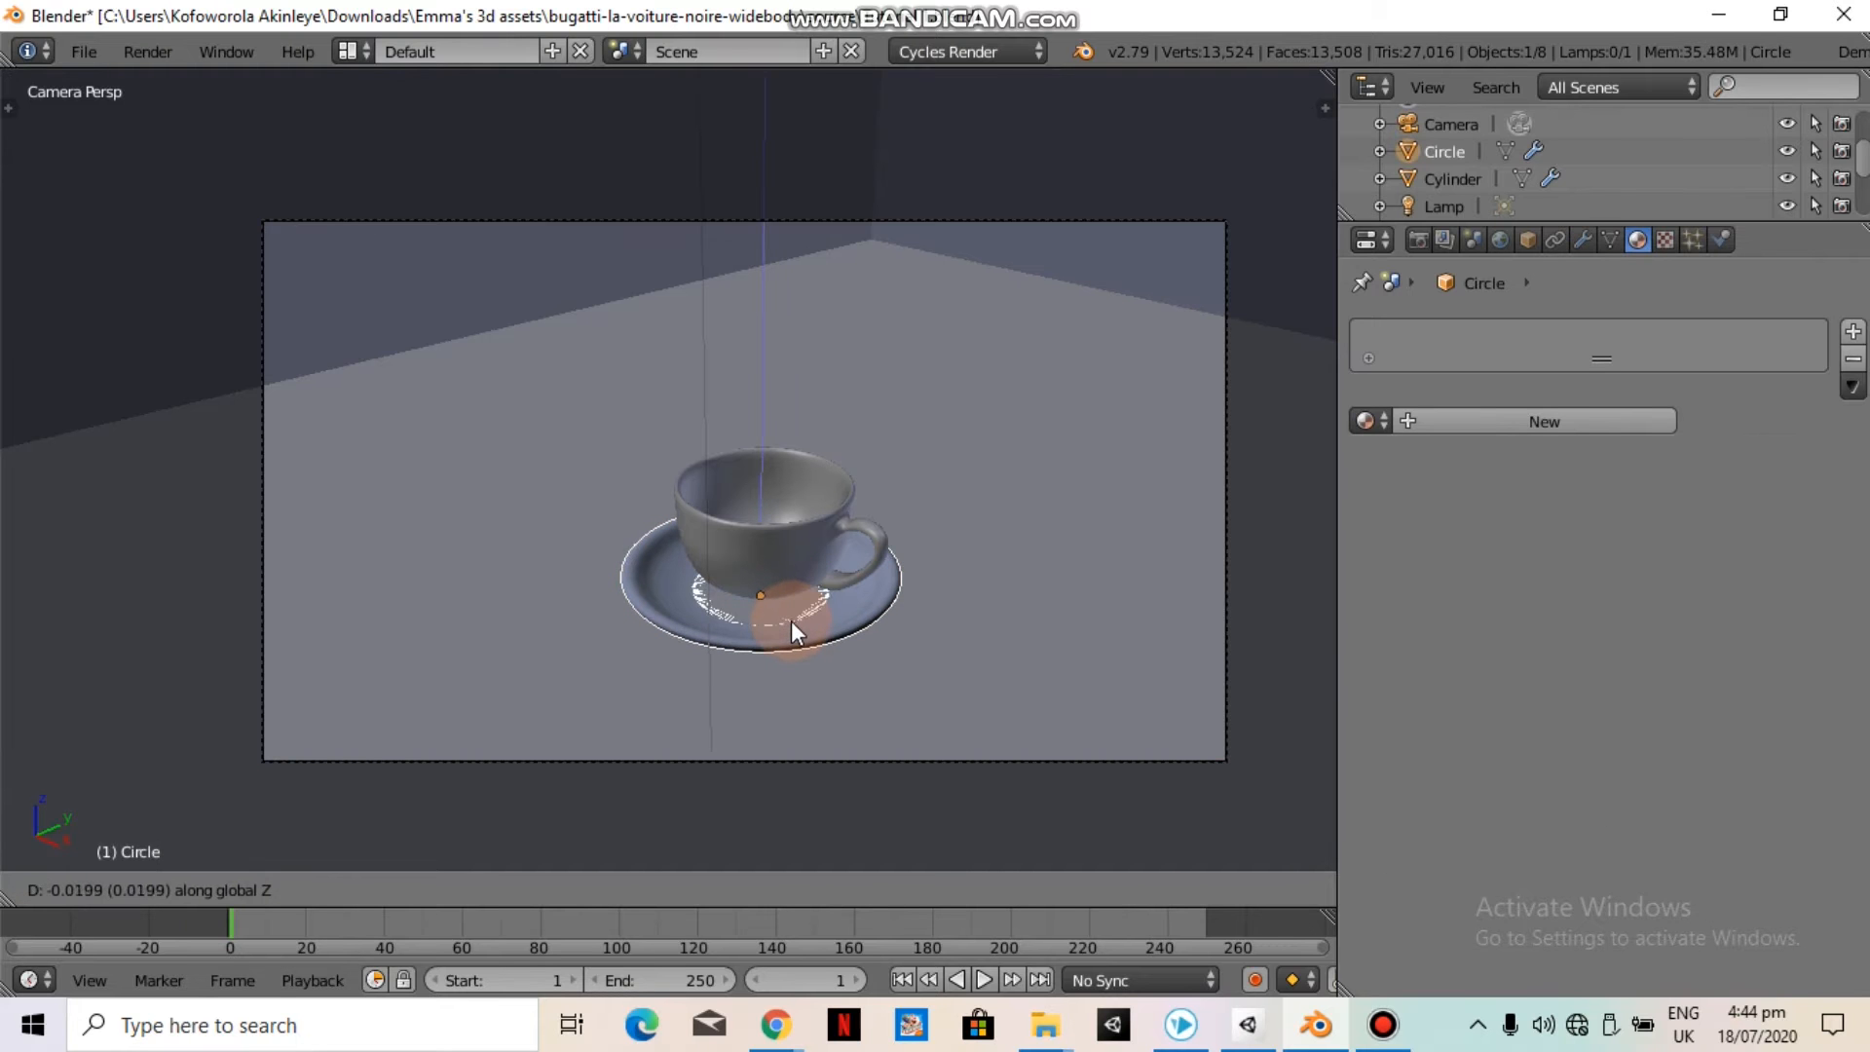
click(791, 621)
Select the cup and lower it very slightly along the Z axis so it rests in the saucer
right_click(761, 520)
key(g)
key(z)
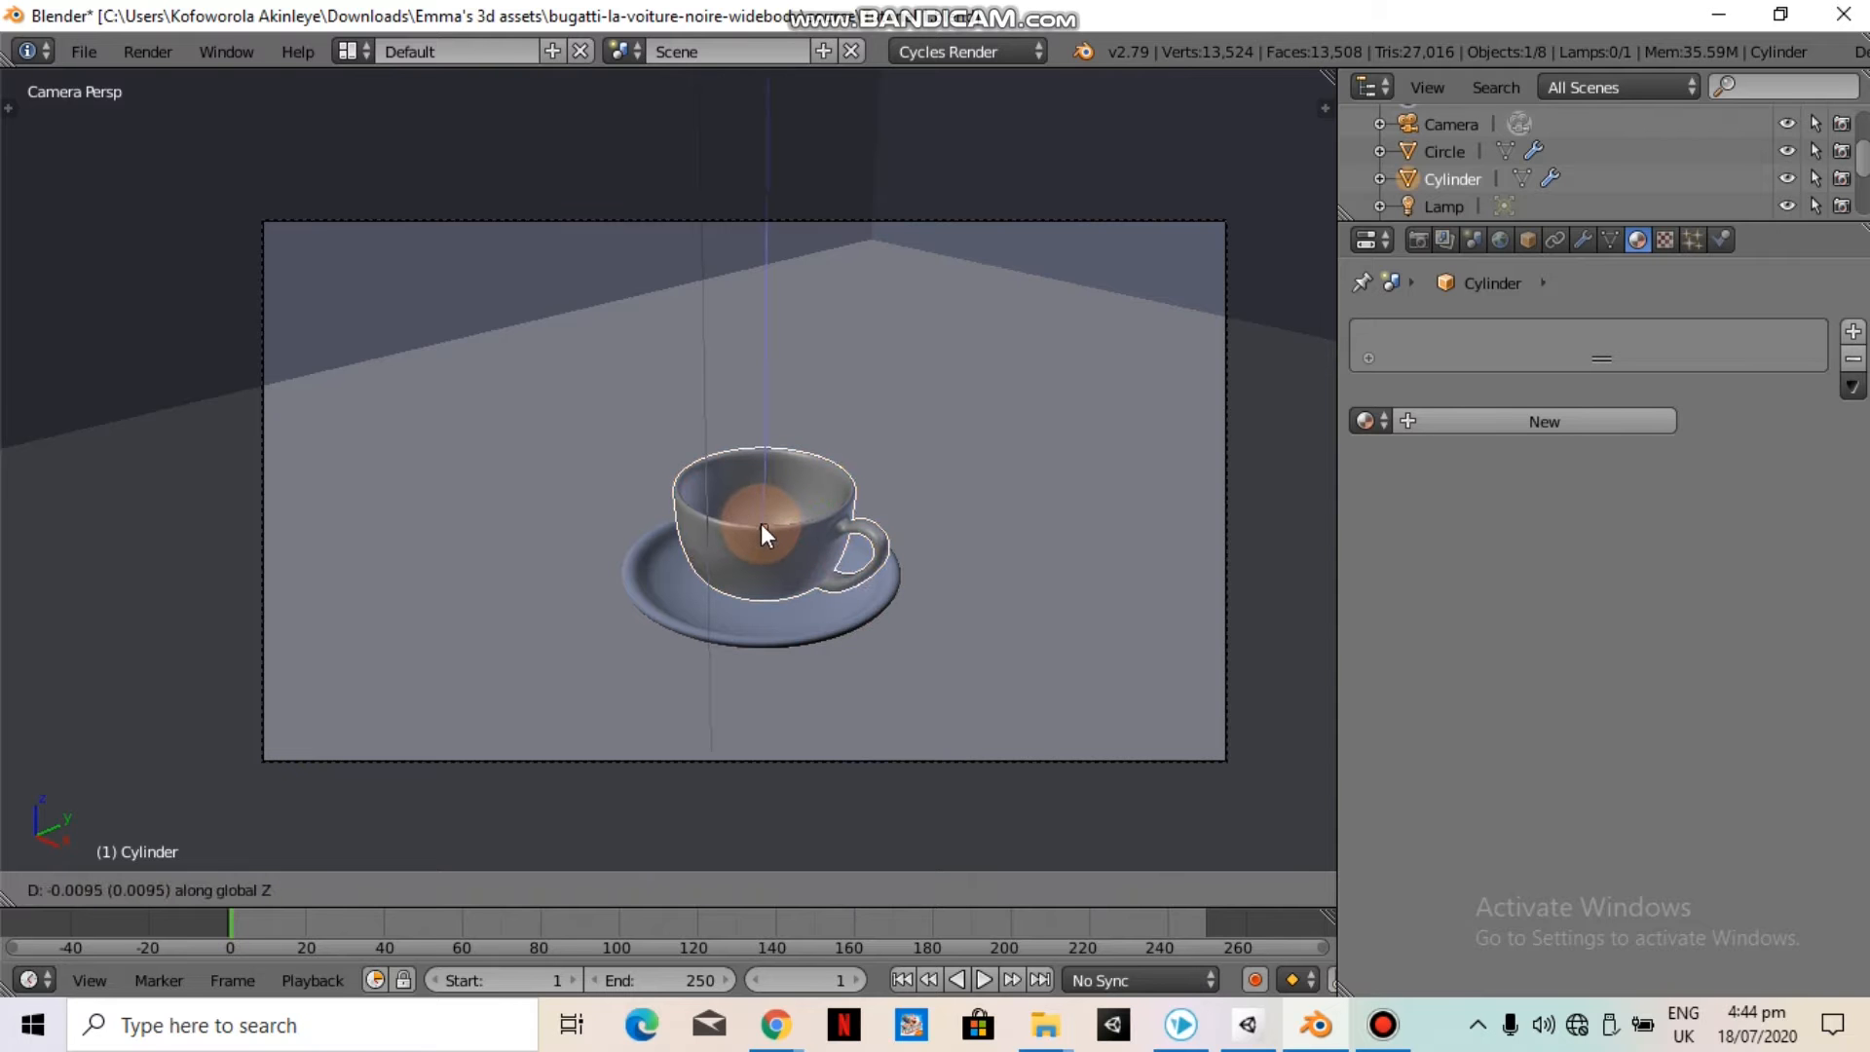
right_click(878, 455)
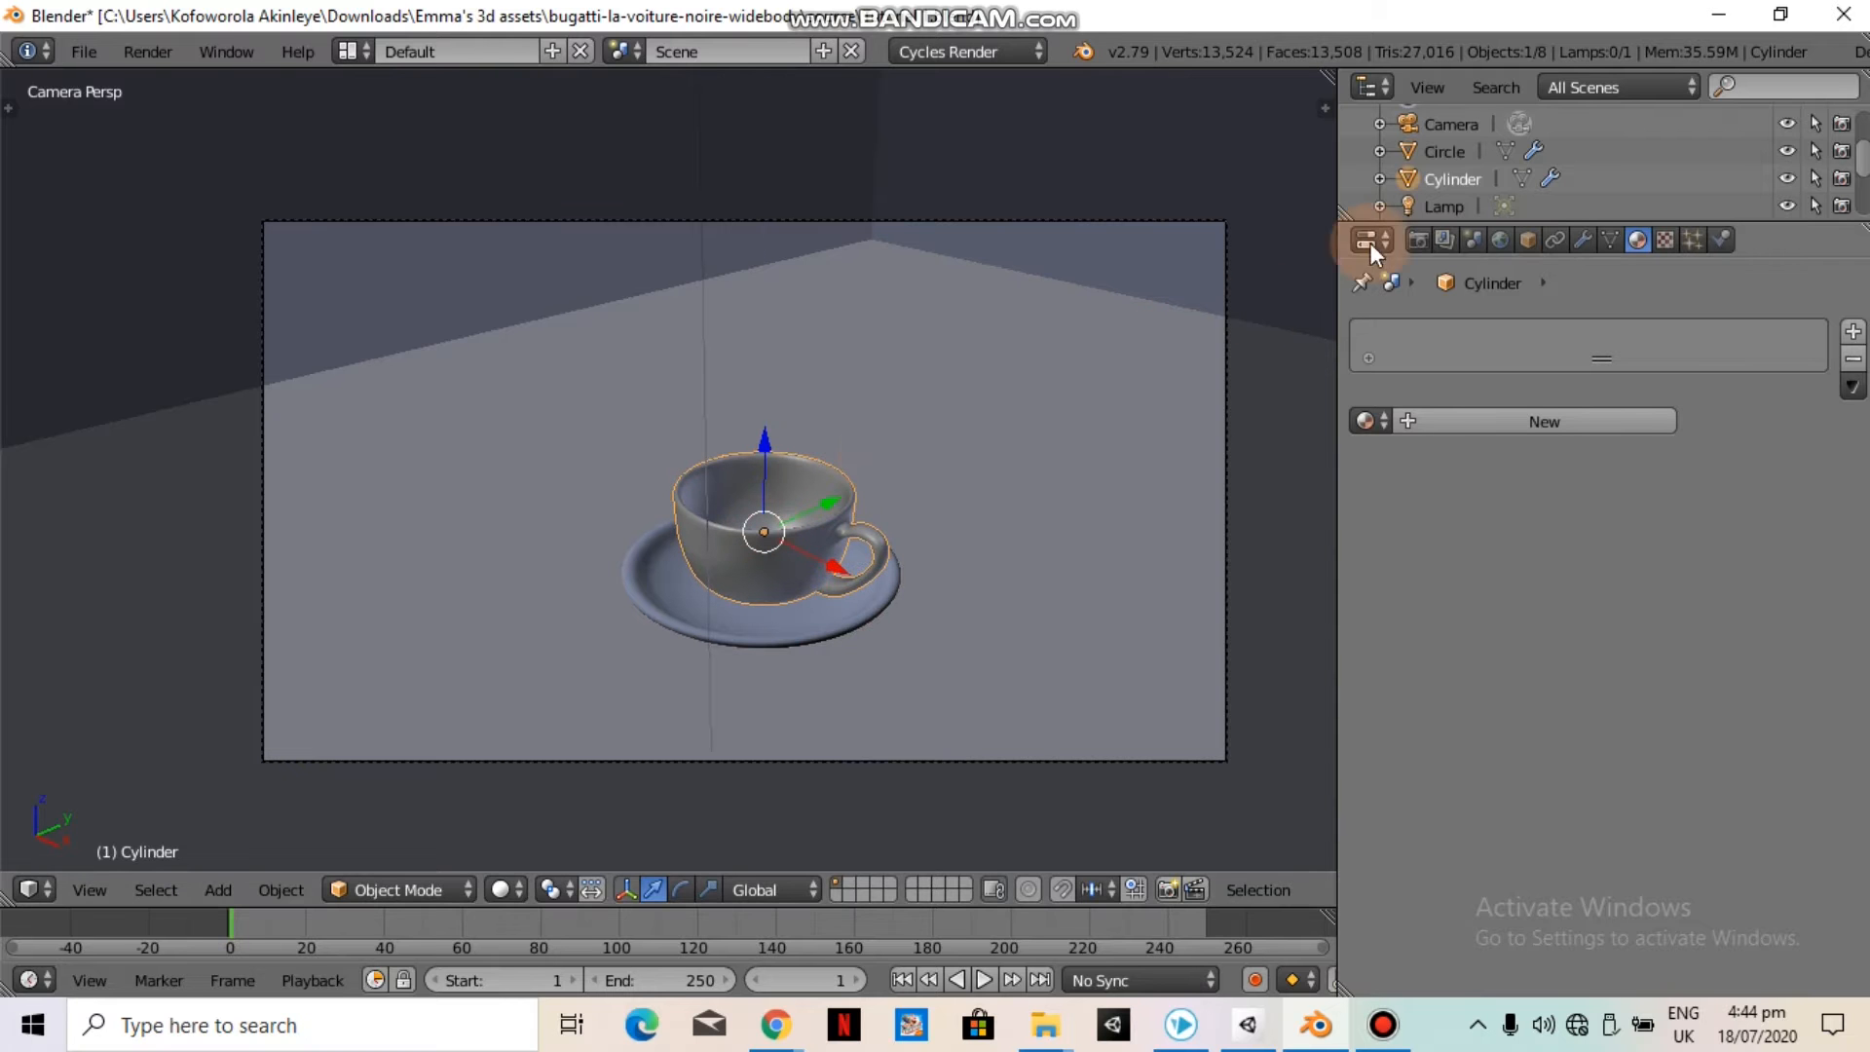
Raise the render sample count to 136 in the scene's Cycles sampling settings
click(1419, 240)
scroll(1462, 420, down, 2)
scroll(1486, 578, down, 10)
click(1362, 612)
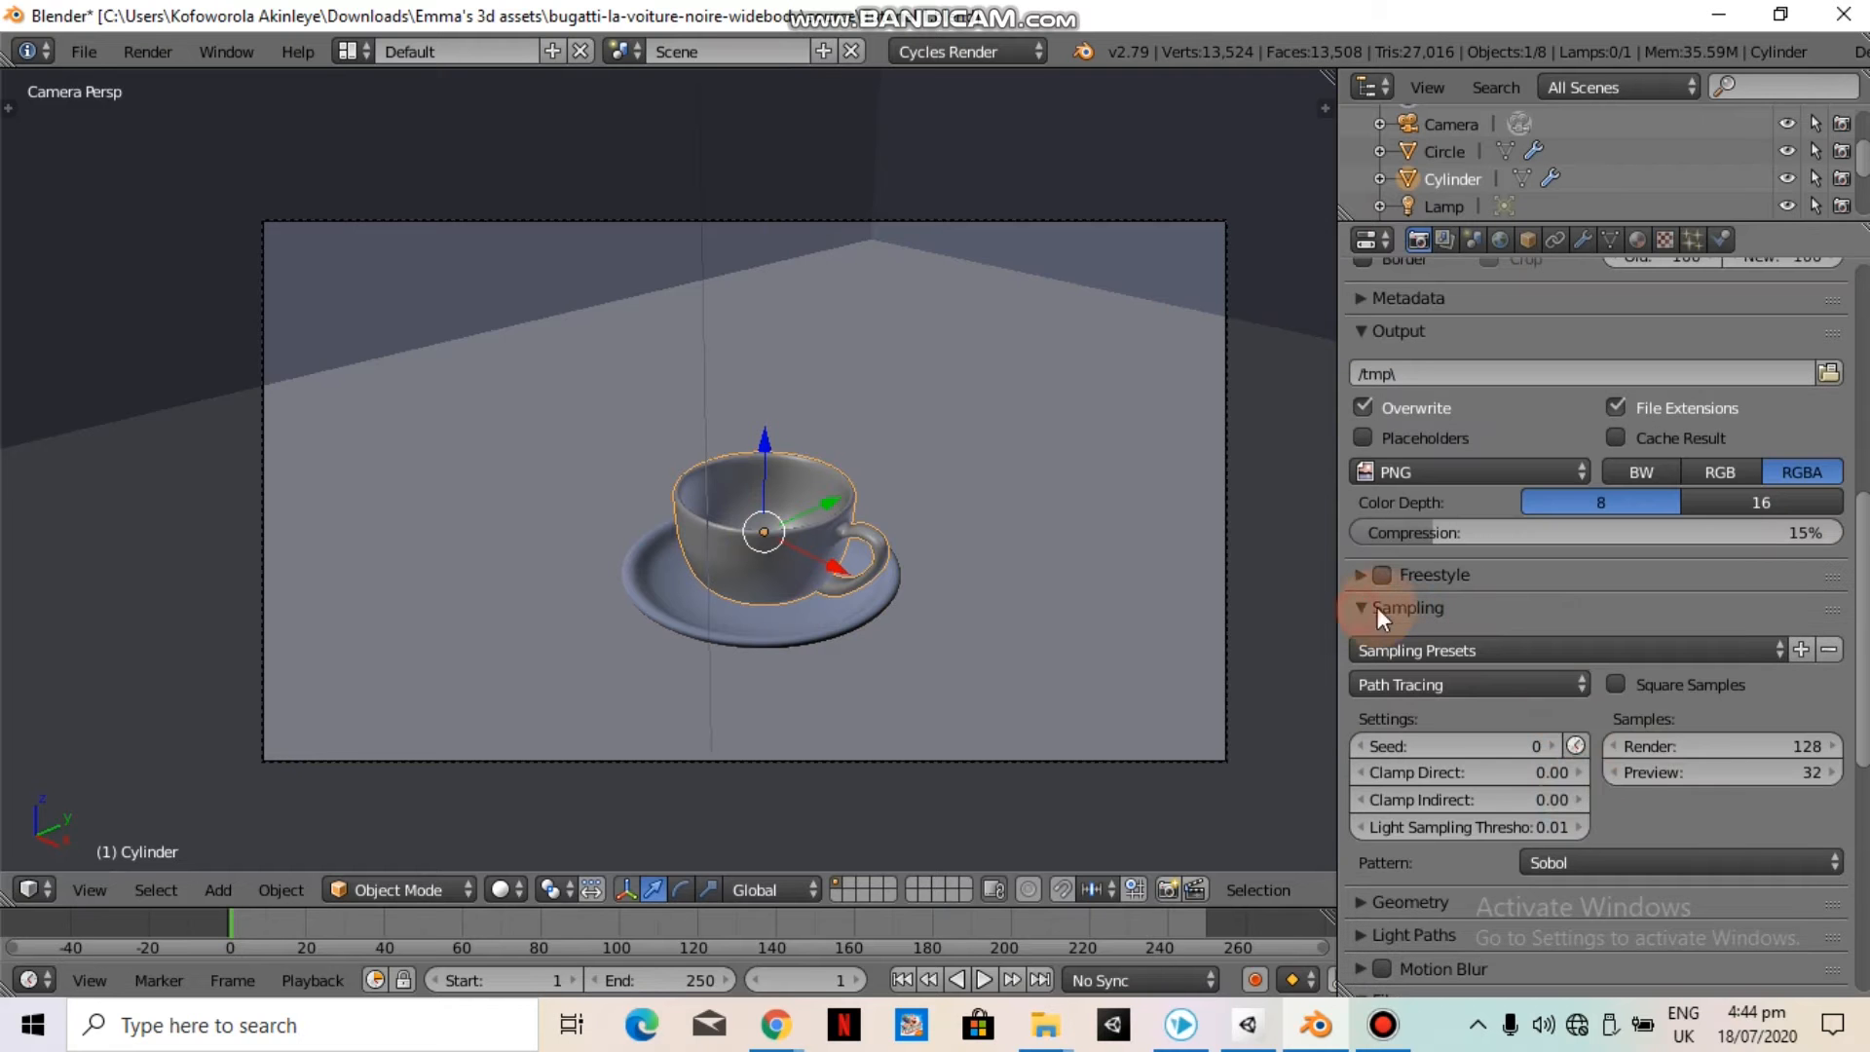
click(1831, 747)
click(1831, 746)
click(1832, 746)
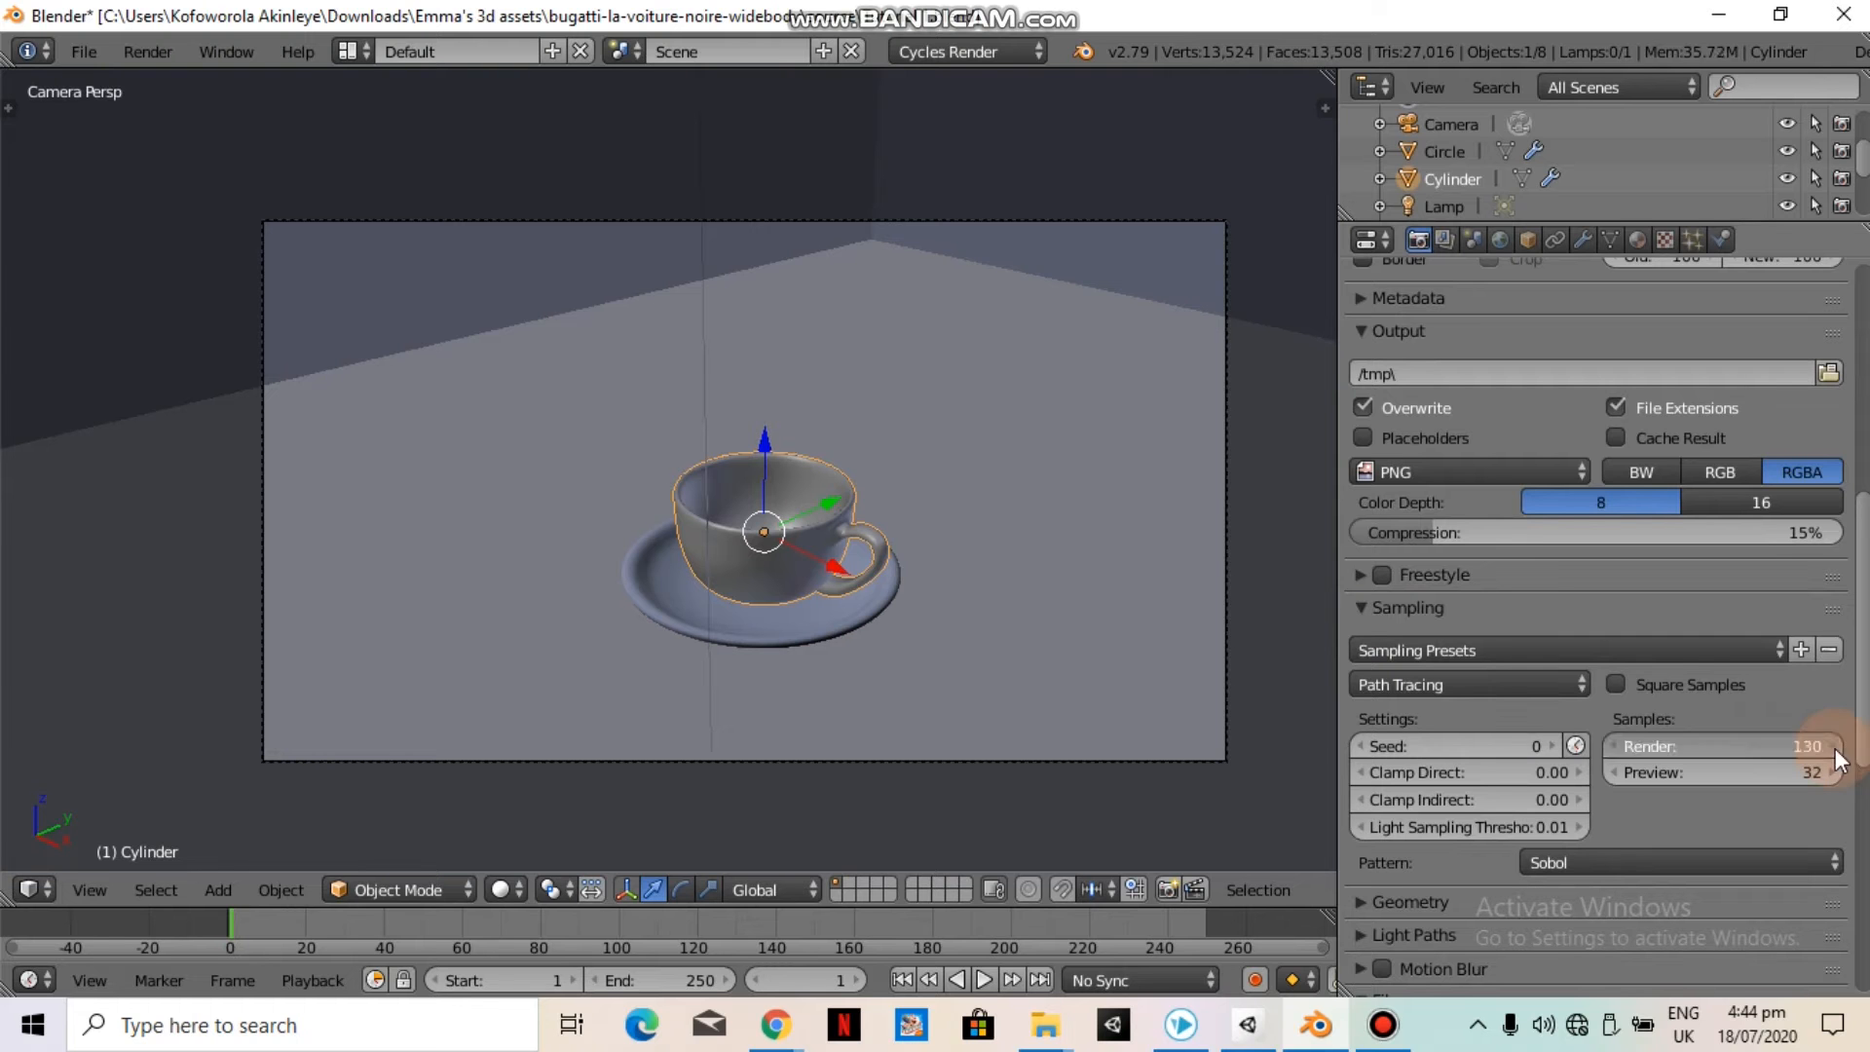
click(1831, 747)
click(1831, 747)
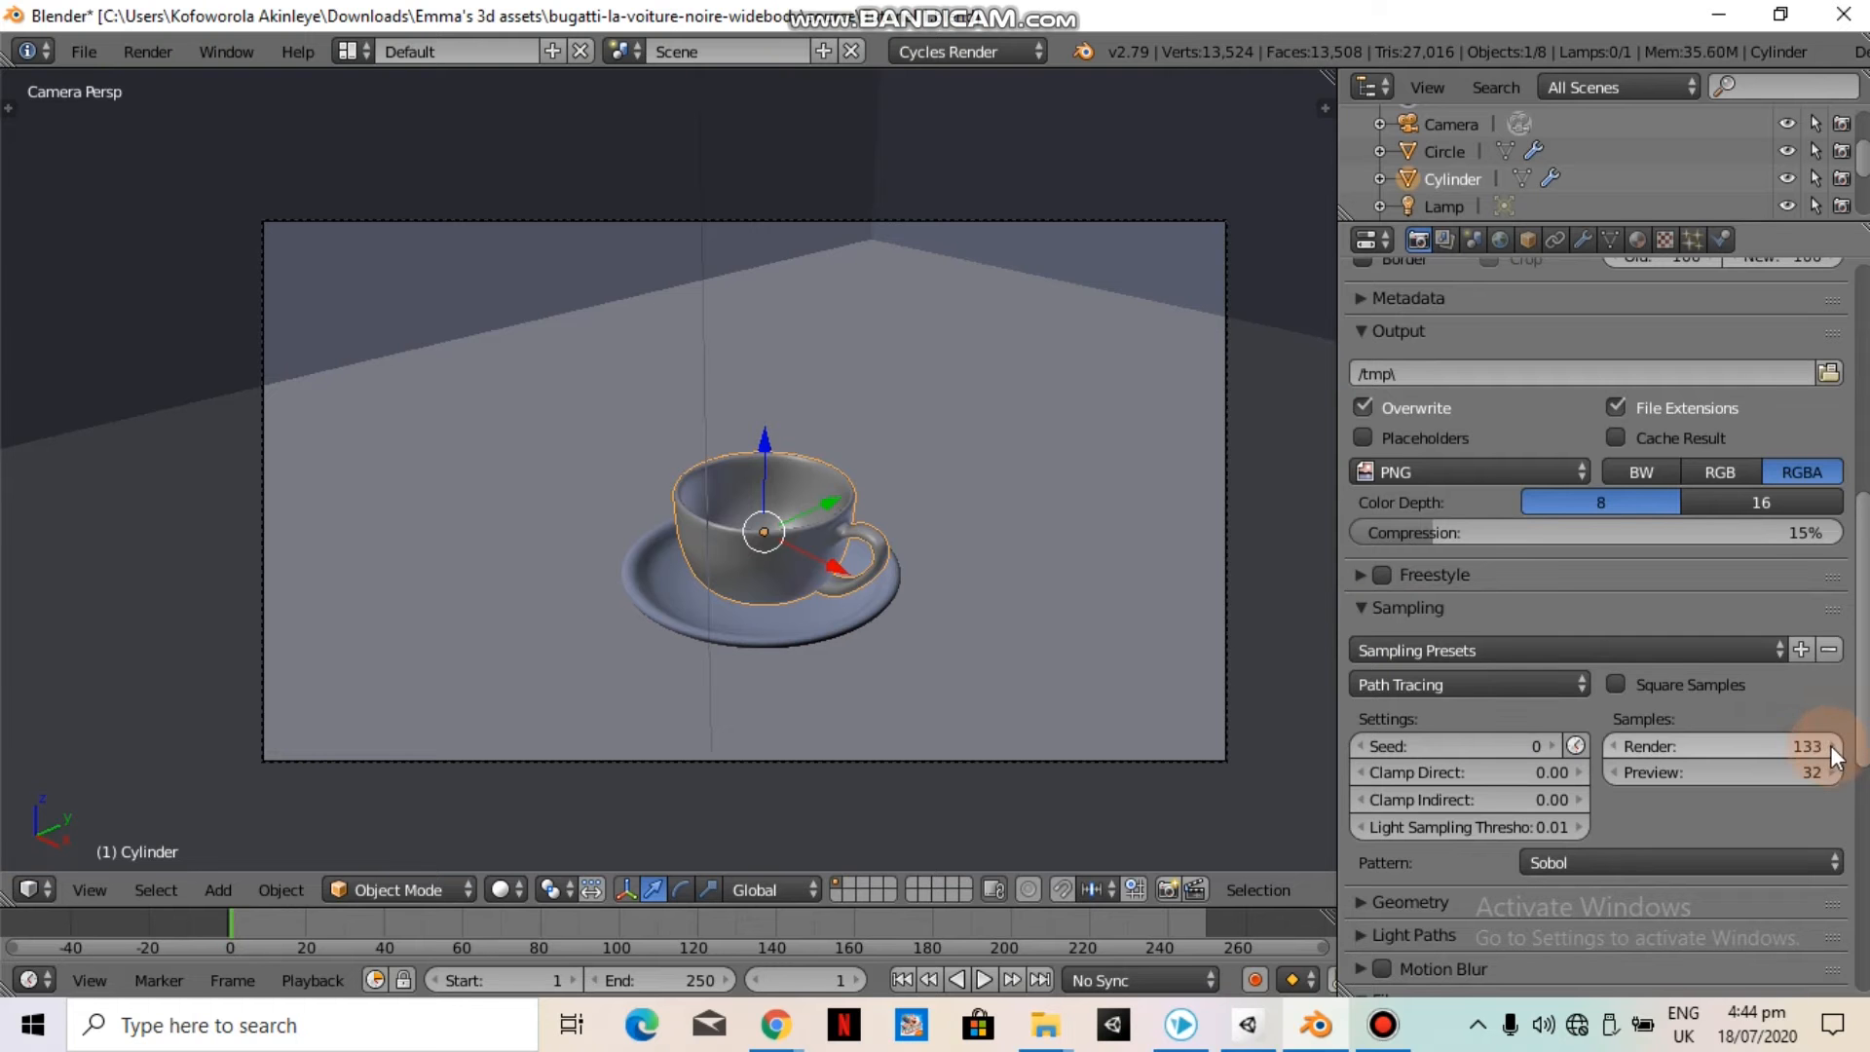
click(1831, 747)
click(1831, 747)
click(1830, 747)
Render the active scene as a still image from the camera
scroll(1725, 739, down, 4)
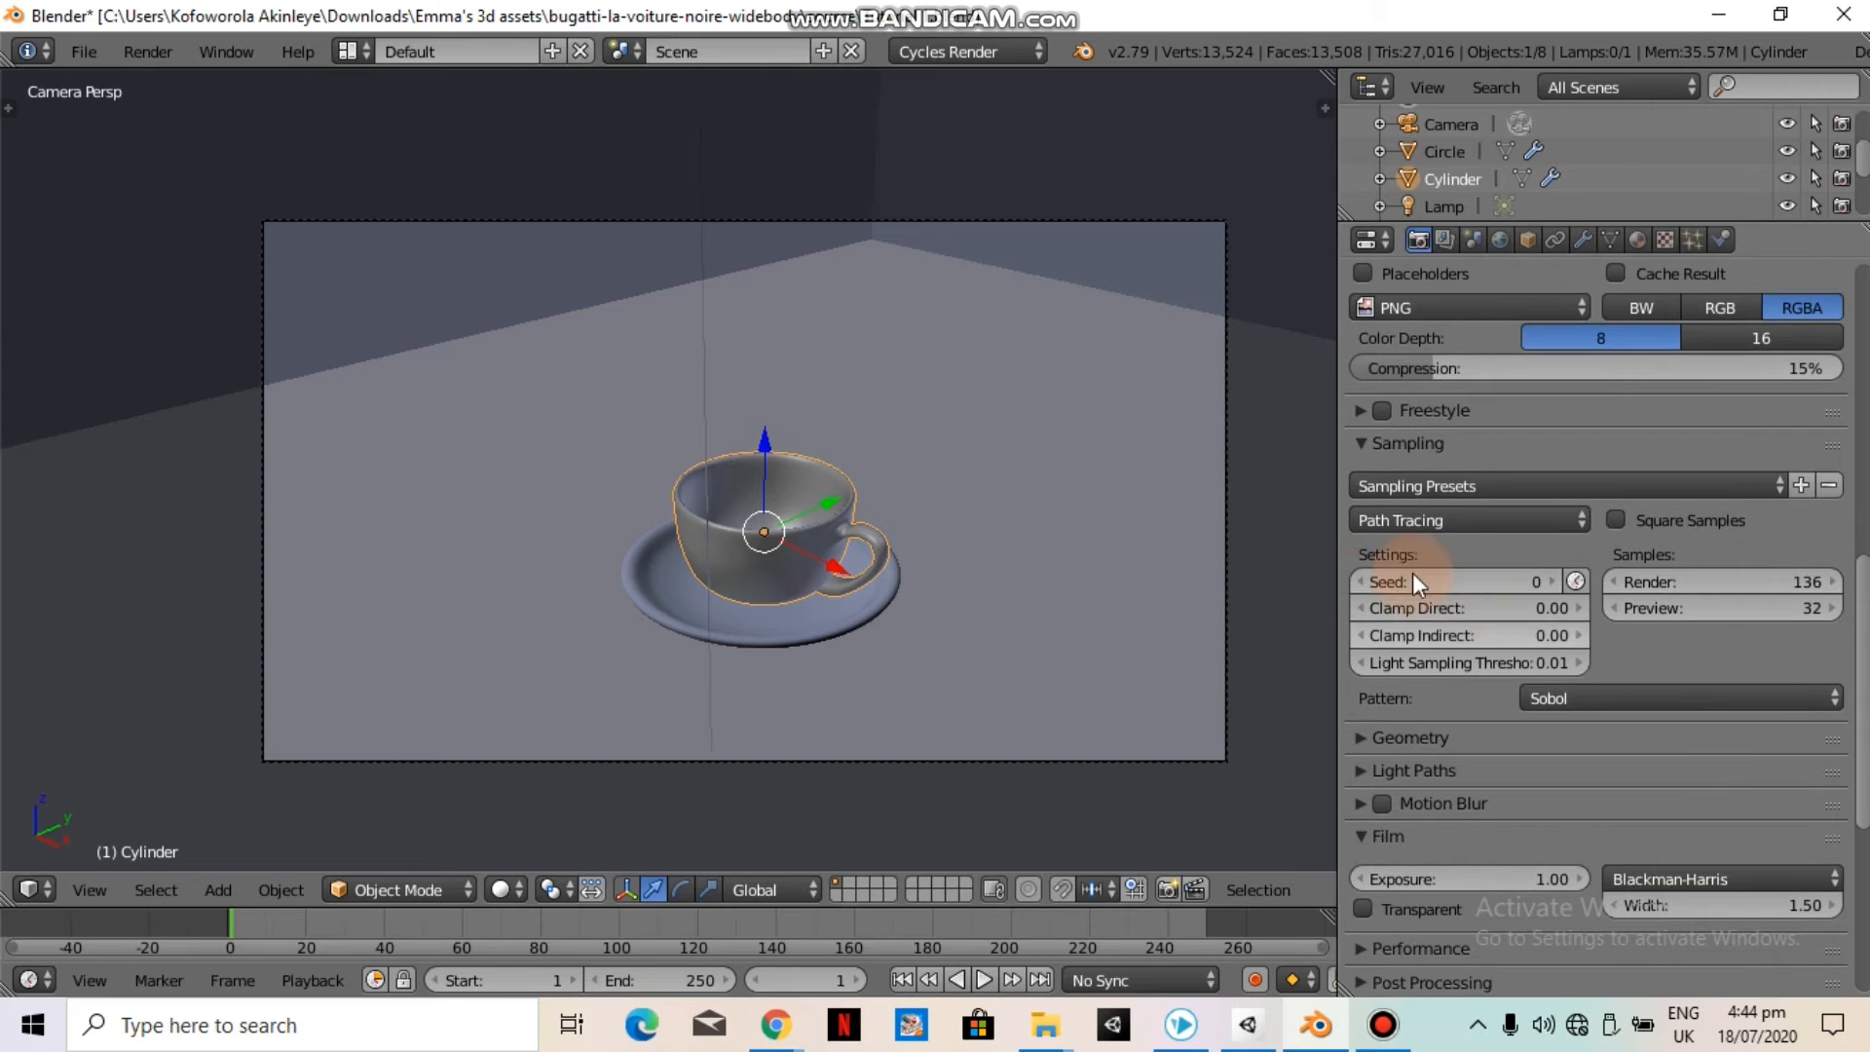
scroll(1173, 458, up, 2)
scroll(1421, 370, up, 5)
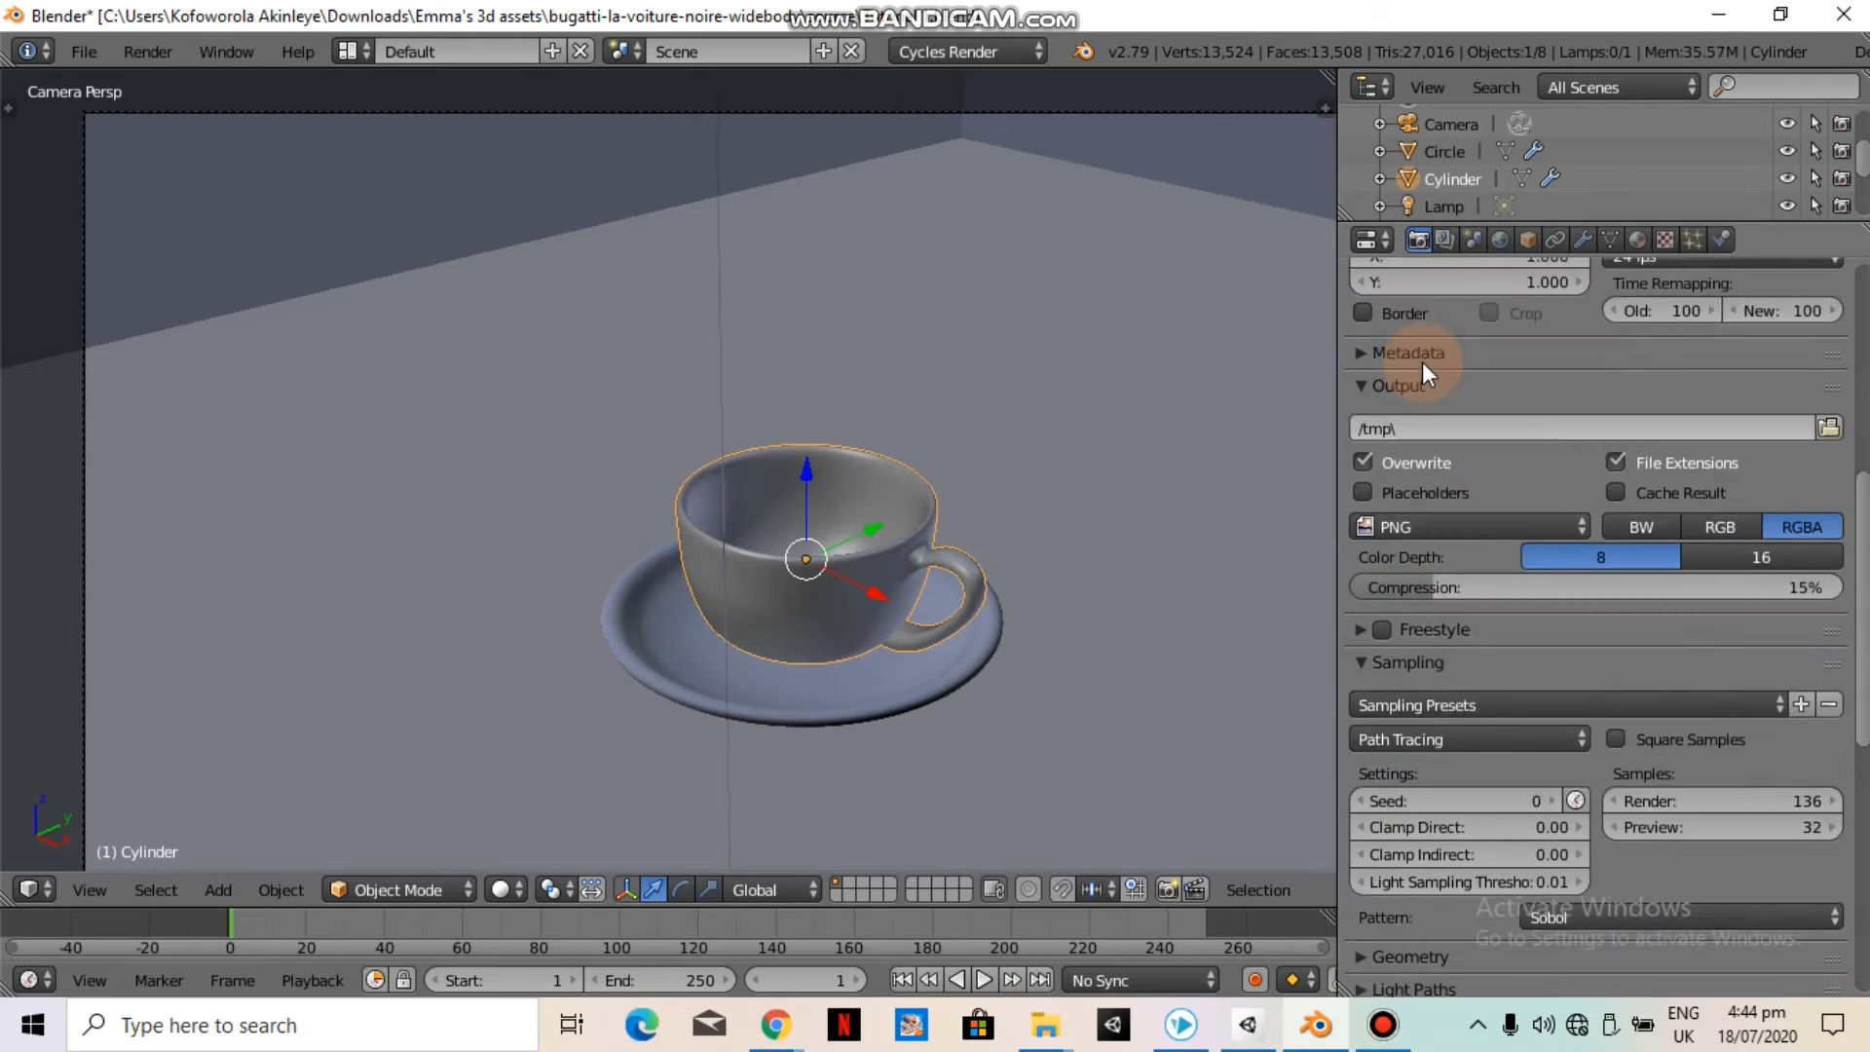
scroll(1428, 360, up, 12)
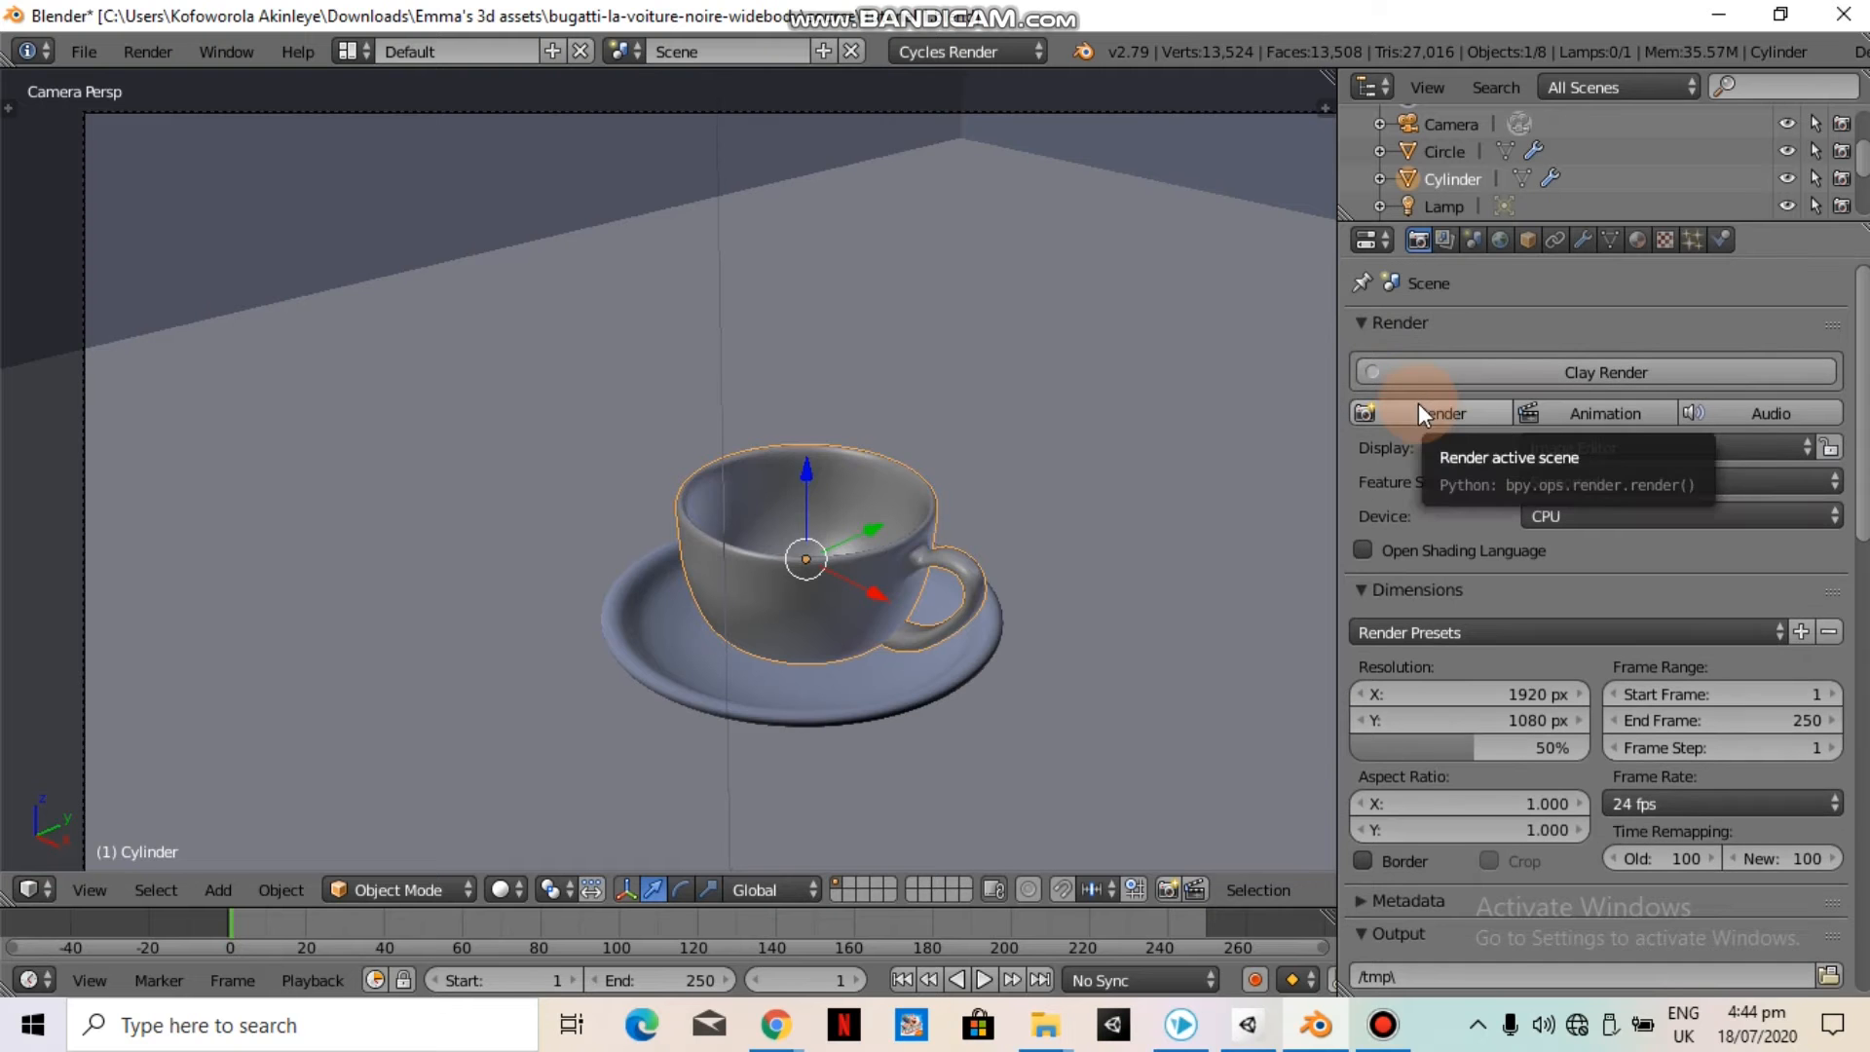
click(1419, 411)
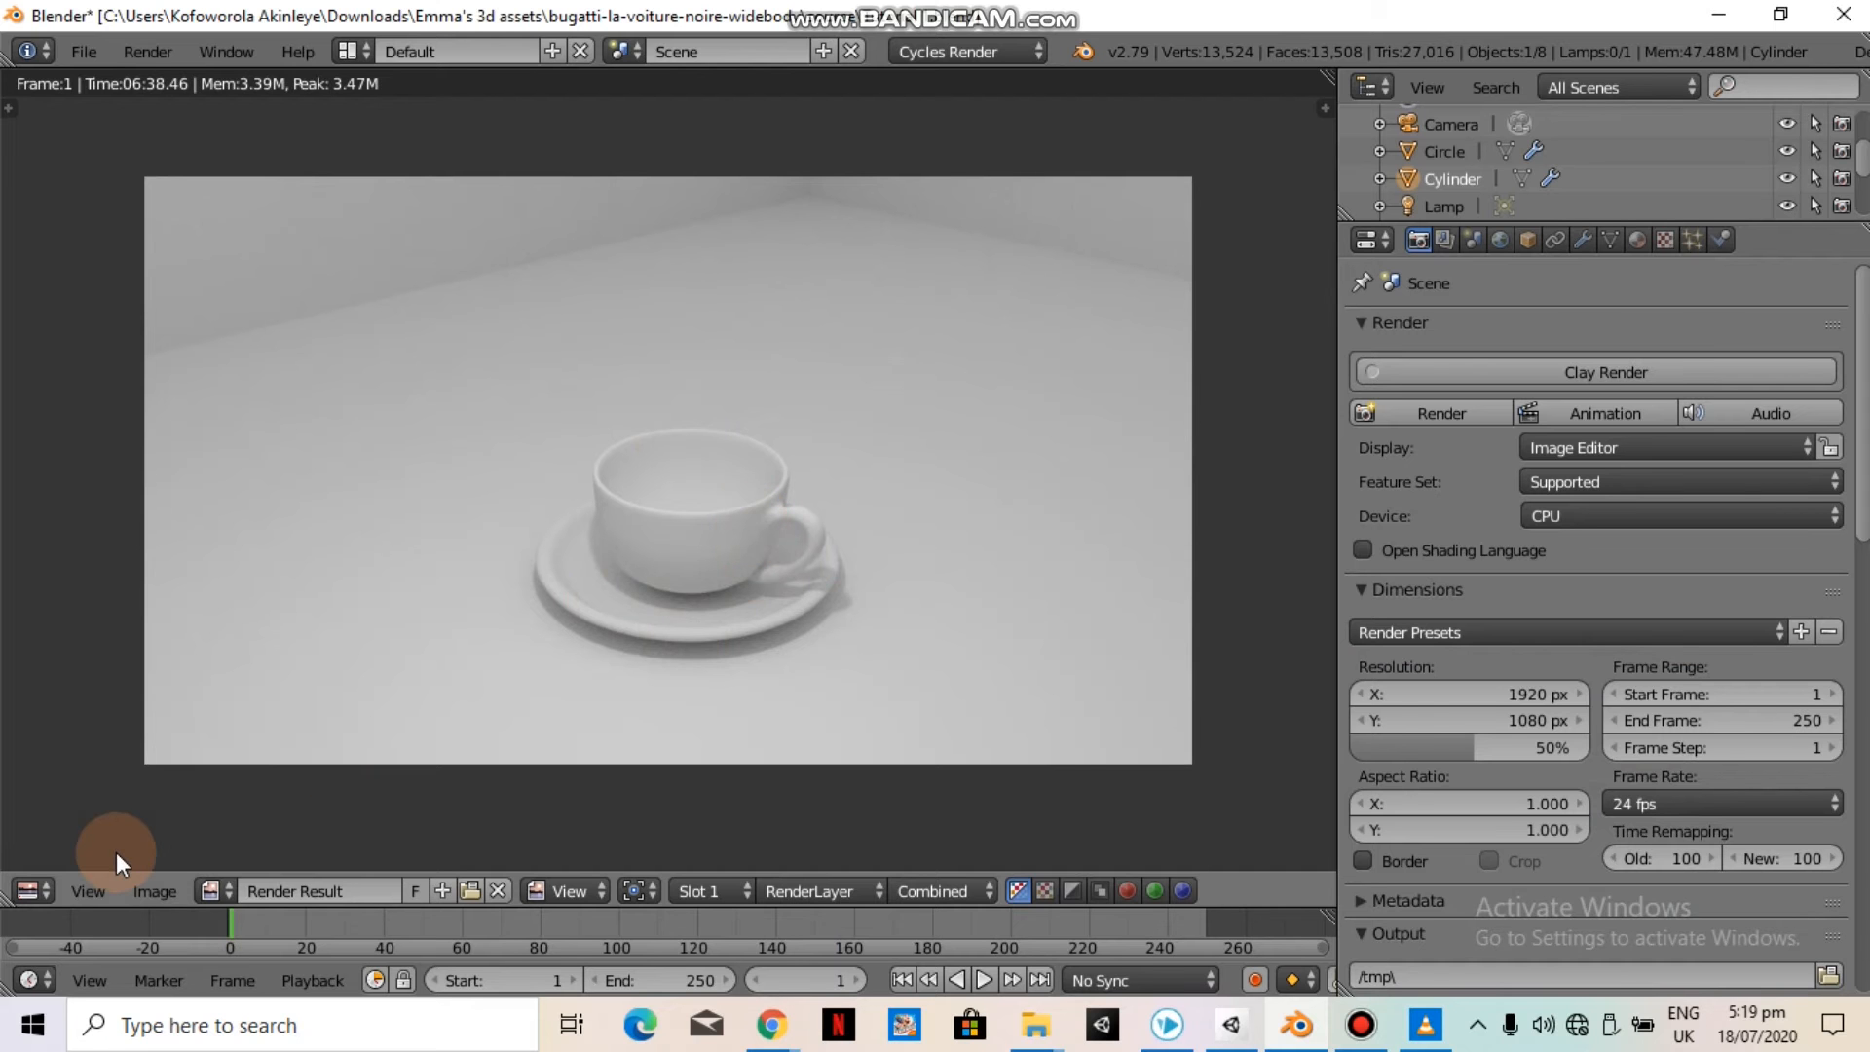
Switch the render result area back to the 3D View and view the room from the side
click(30, 889)
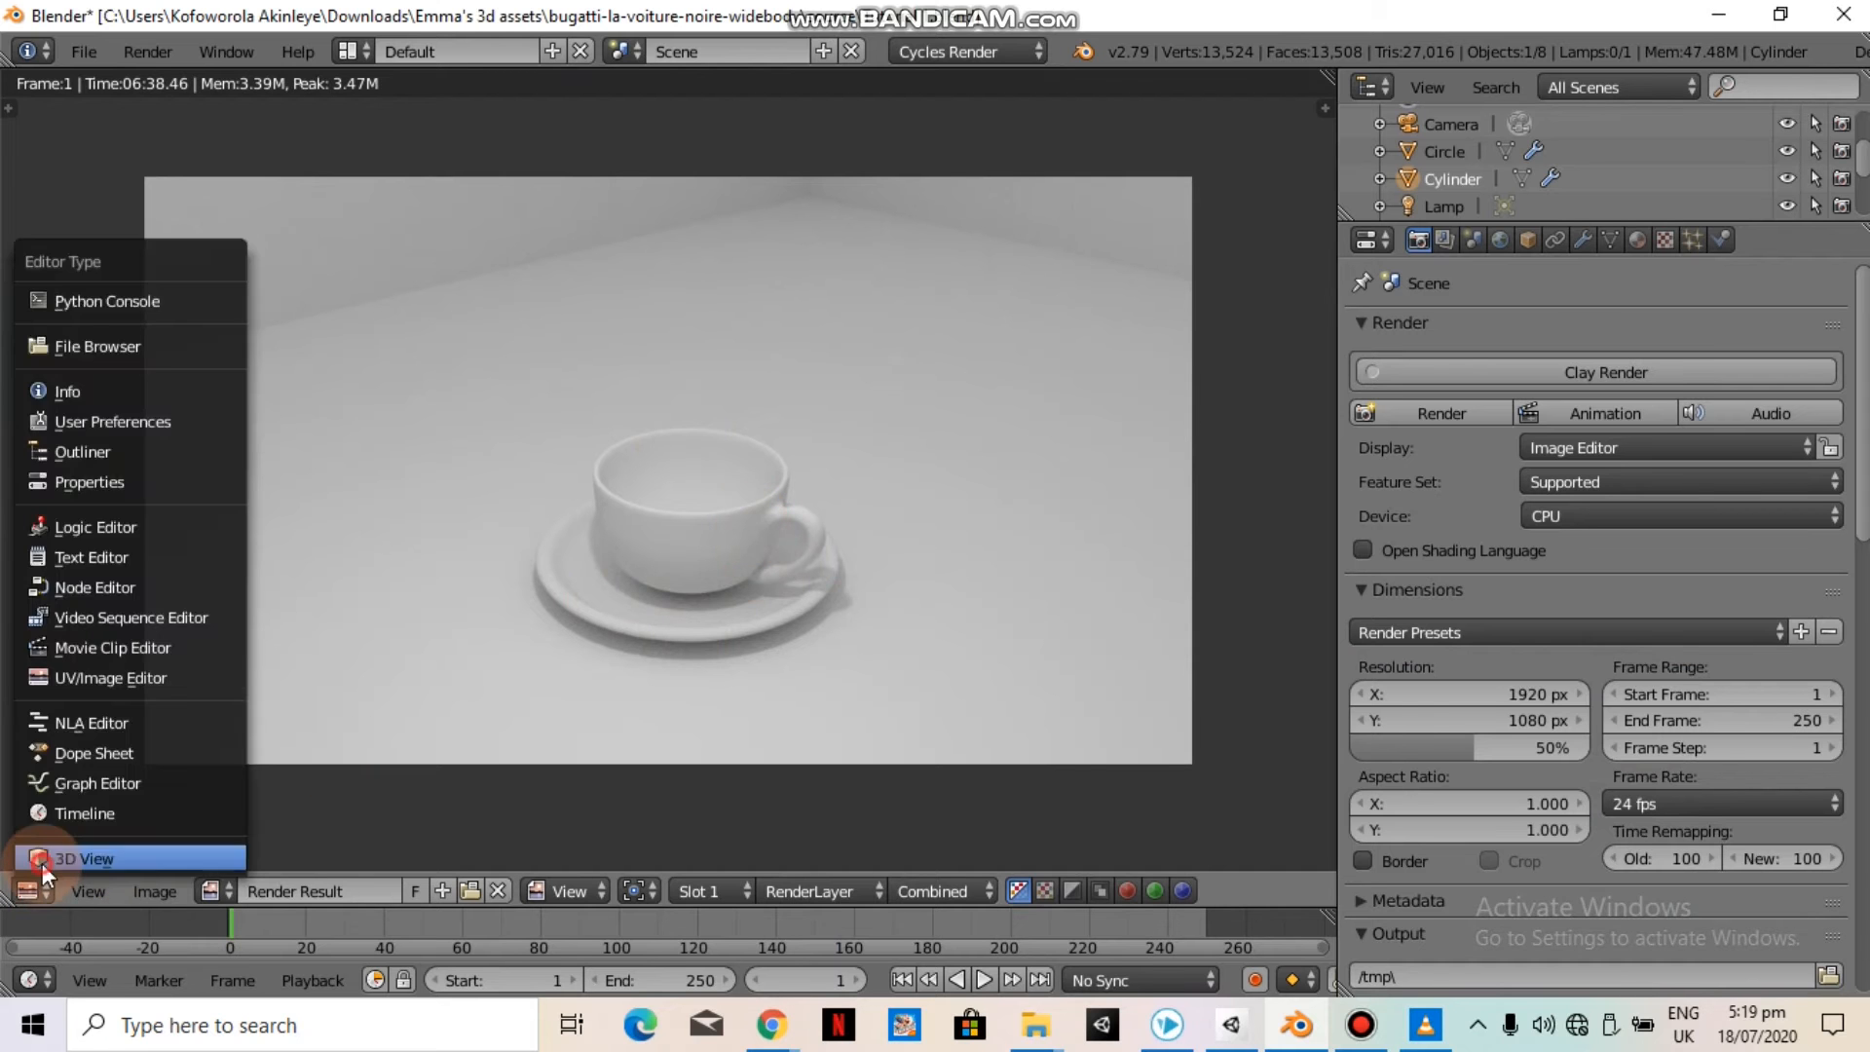
click(43, 859)
scroll(600, 655, down, 3)
scroll(601, 657, up, 3)
middle_drag(600, 657, 672, 592)
scroll(721, 550, down, 4)
scroll(744, 528, up, 5)
middle_drag(778, 534, 848, 428)
Show the render result in the UV/Image Editor and inspect the rendered cup and saucer at different magnifications
click(29, 891)
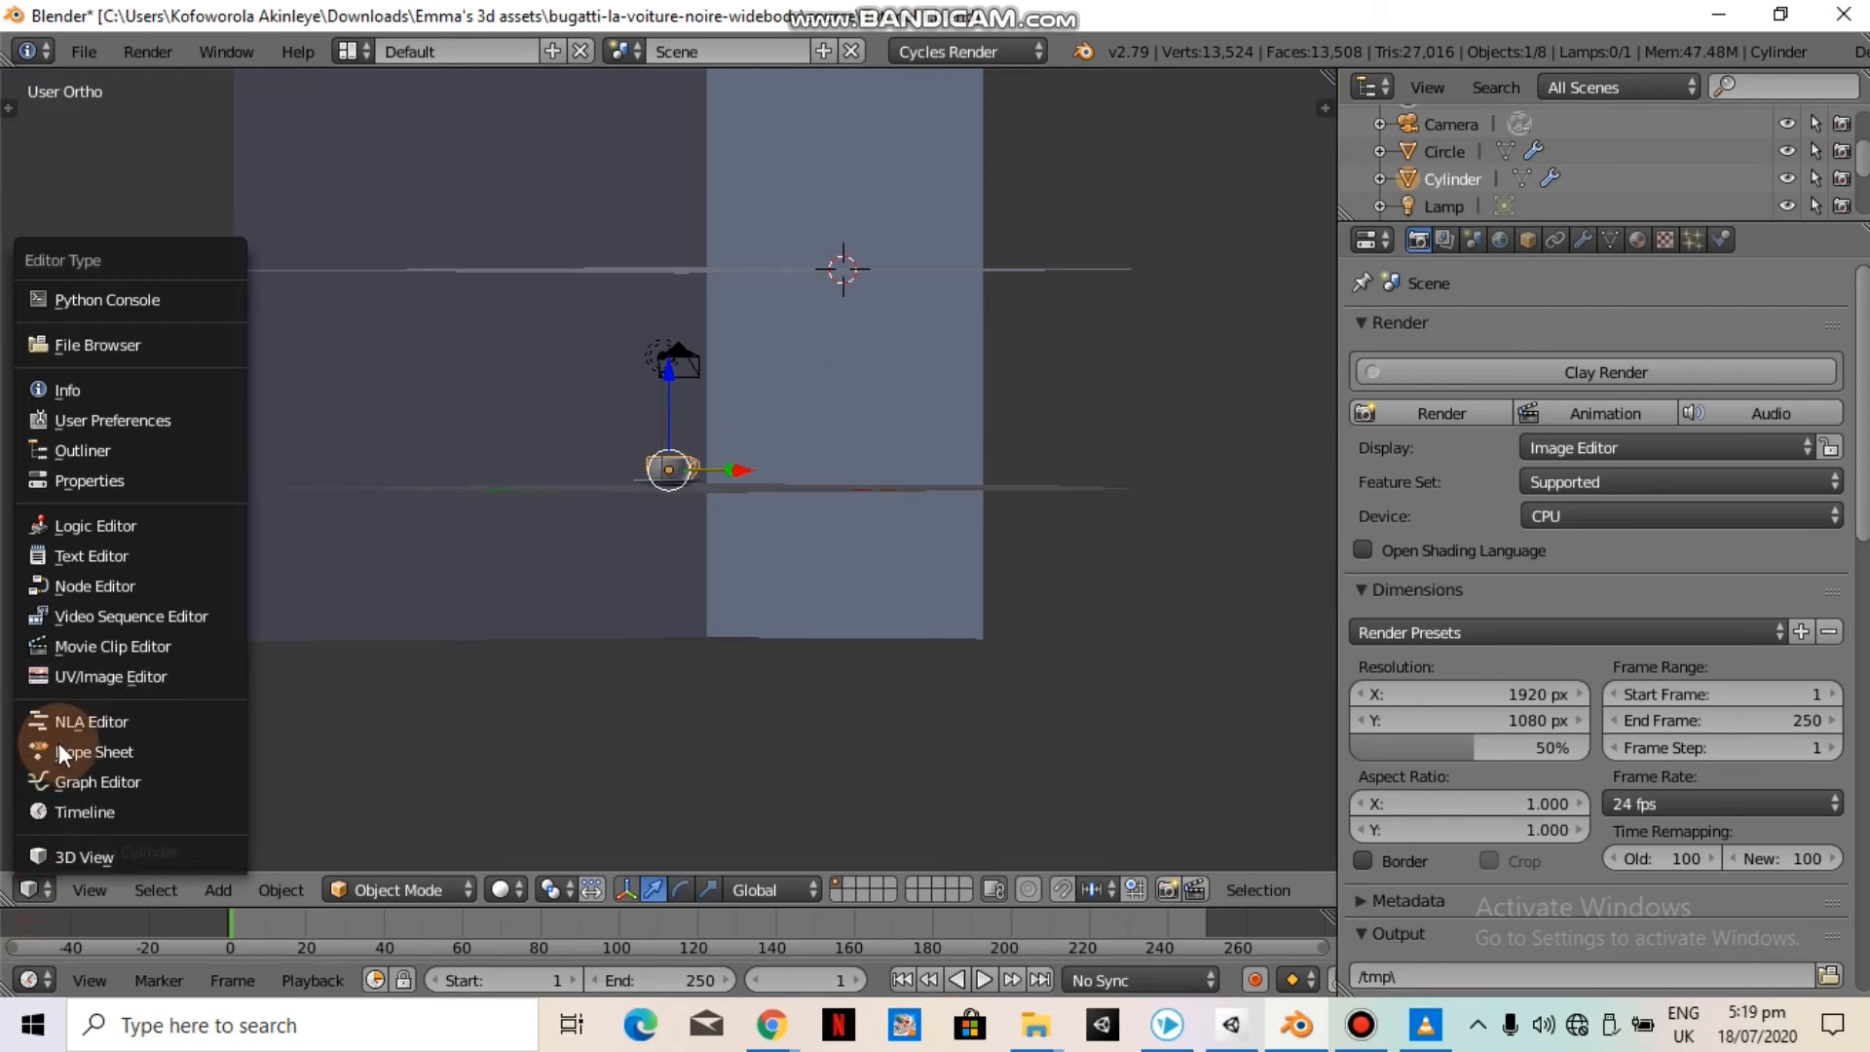
click(70, 676)
scroll(835, 571, down, 3)
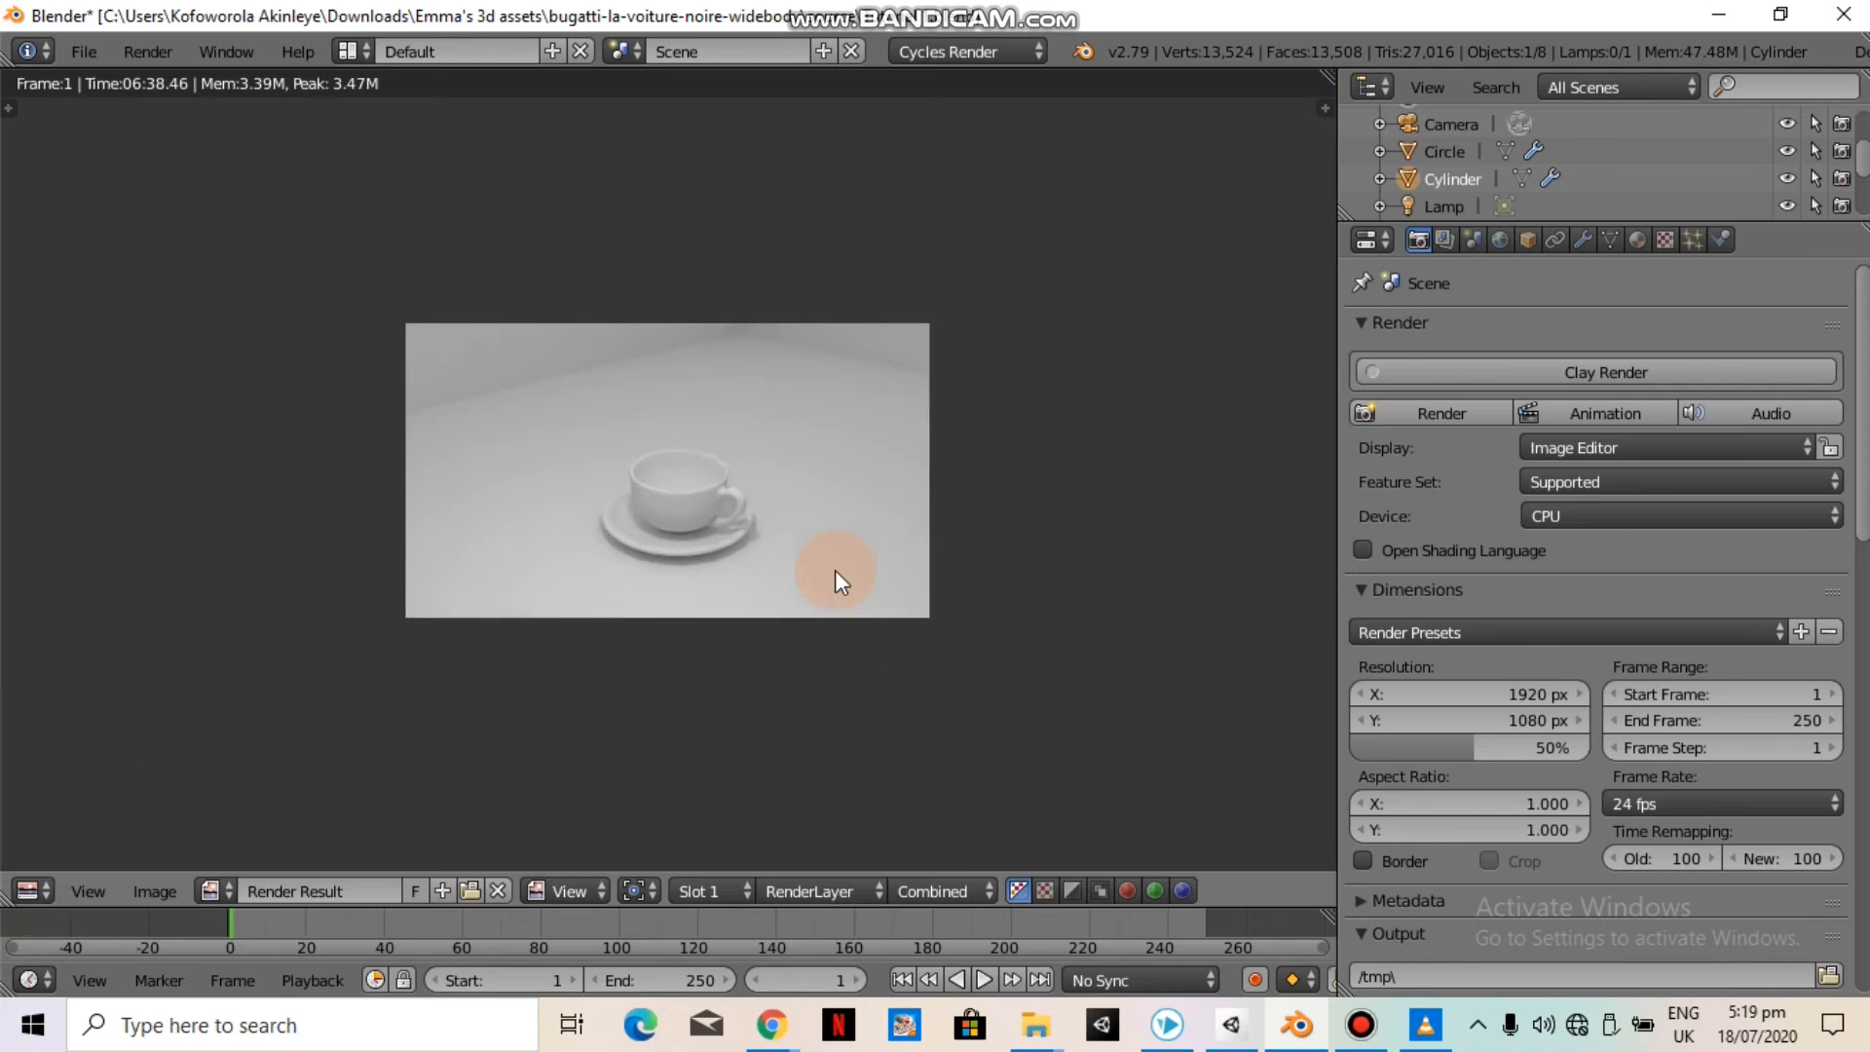
scroll(834, 571, up, 5)
scroll(835, 570, down, 2)
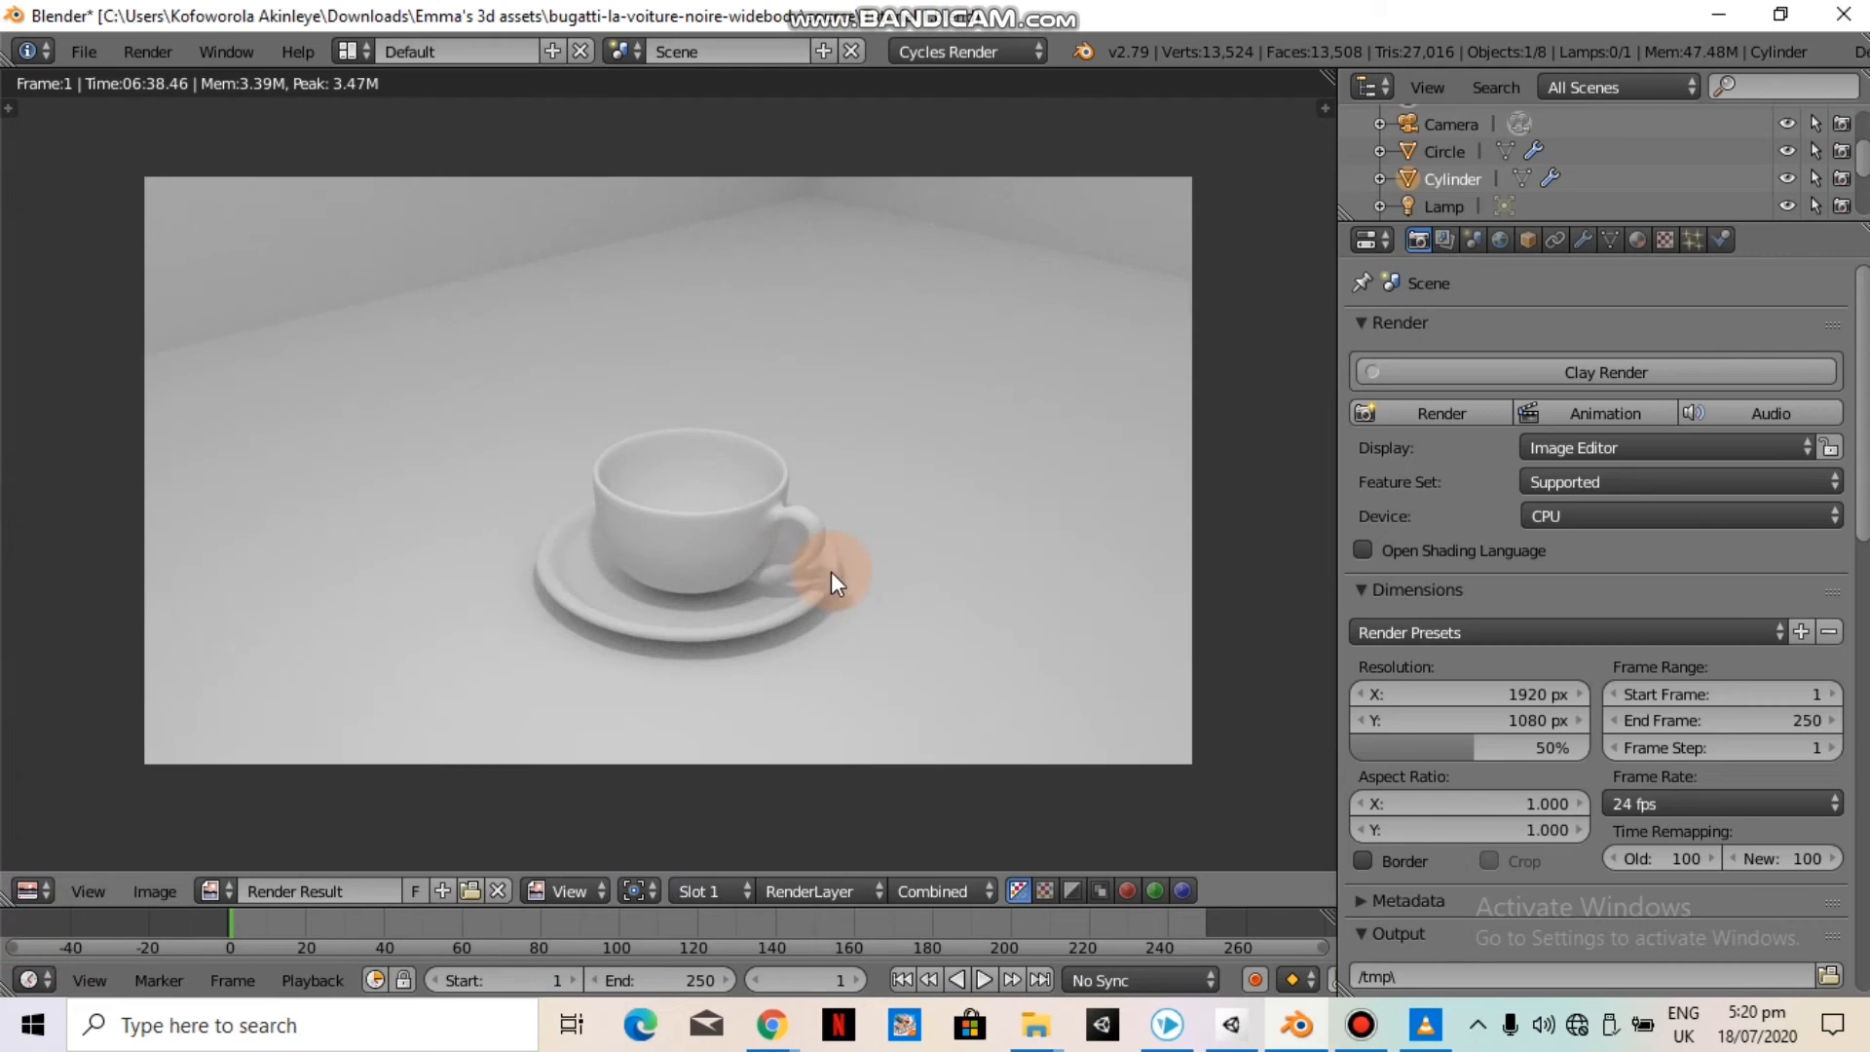
scroll(398, 699, down, 2)
scroll(470, 699, up, 3)
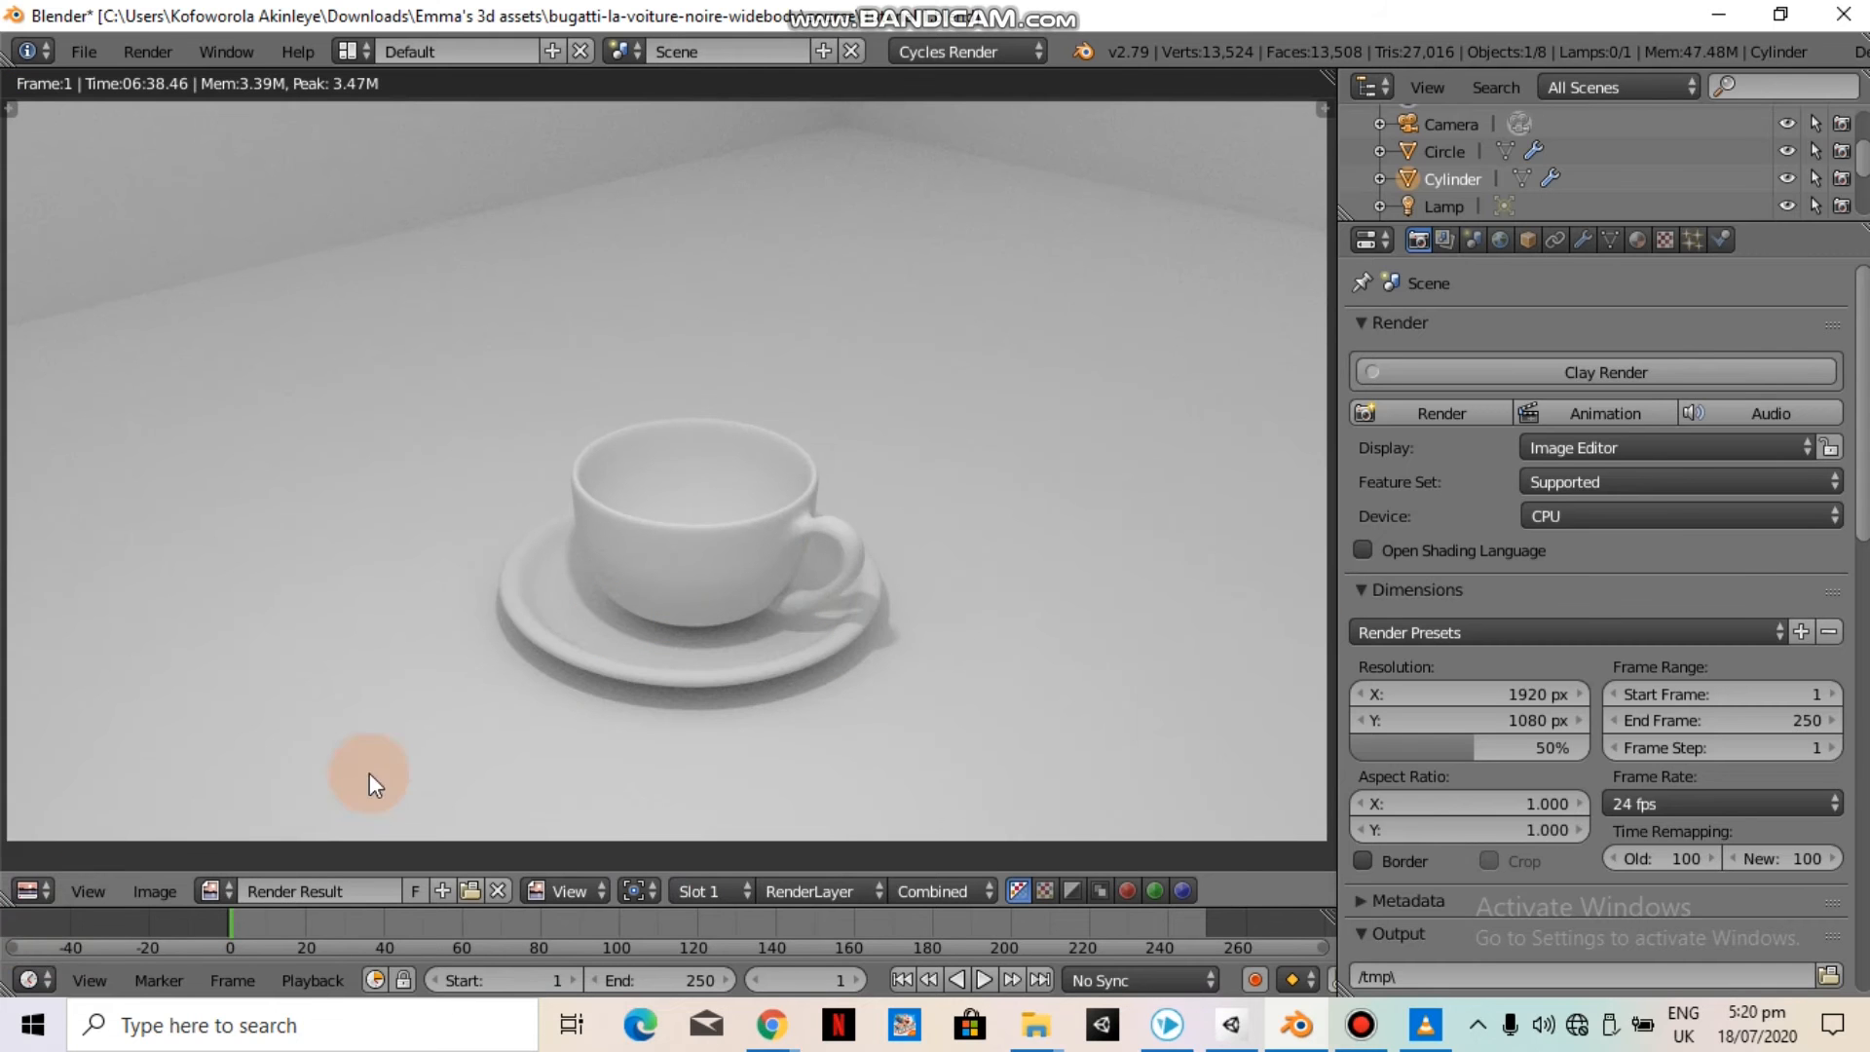
Return to the 3D View and examine the cup, saucer, lamp and camera inside the room from several angles
click(29, 889)
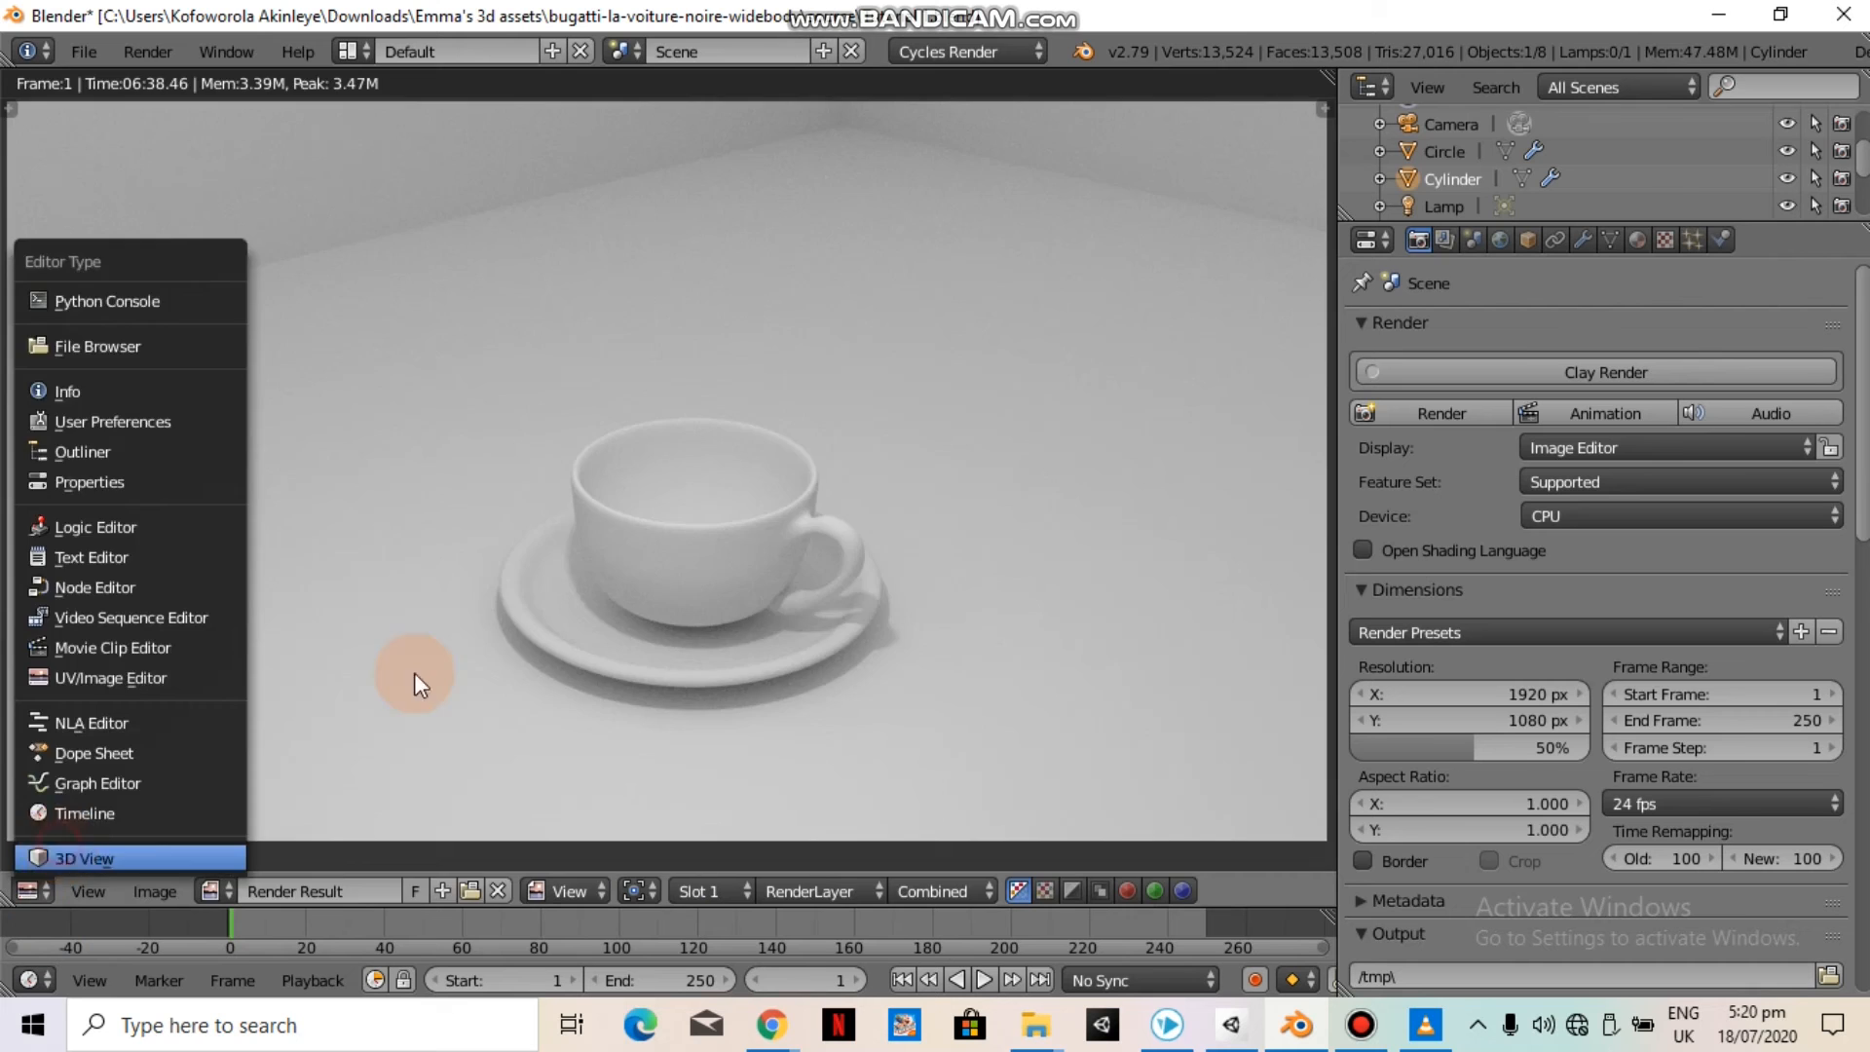
click(58, 848)
scroll(834, 490, up, 4)
middle_drag(739, 480, 700, 527)
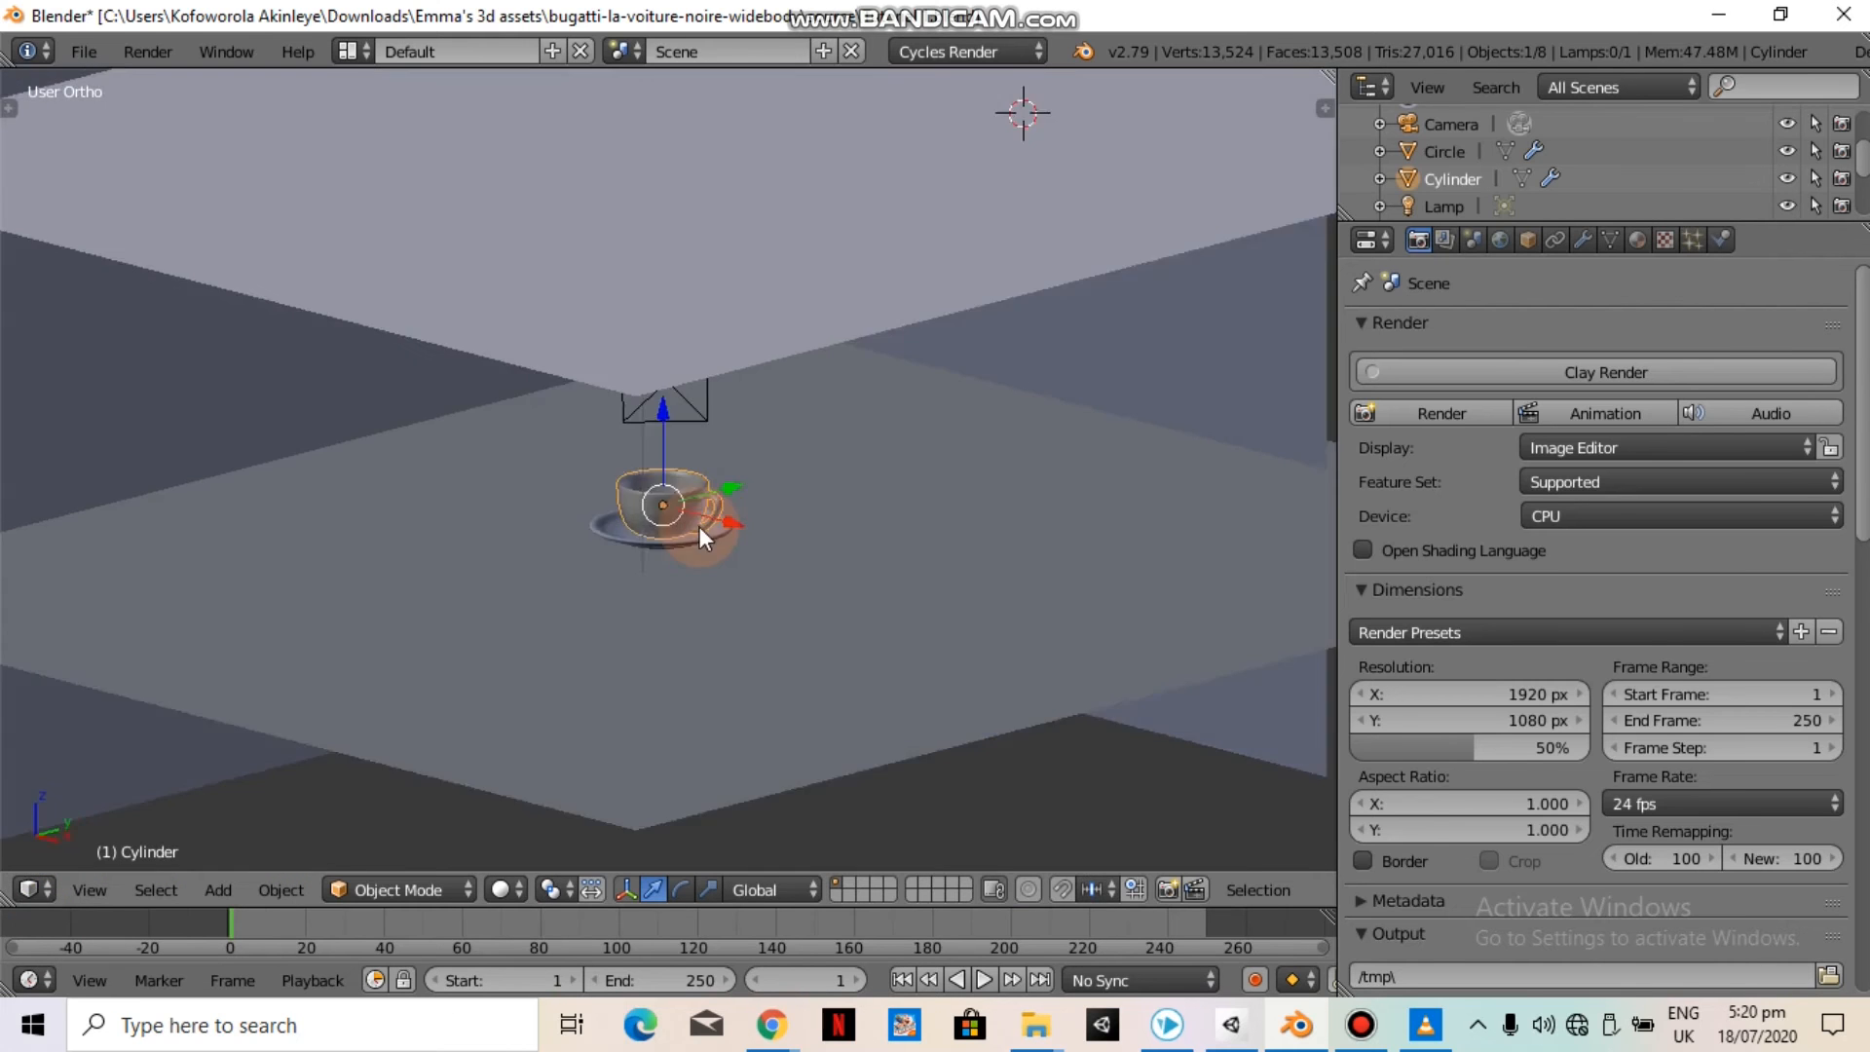
scroll(785, 603, up, 3)
middle_drag(811, 627, 440, 436)
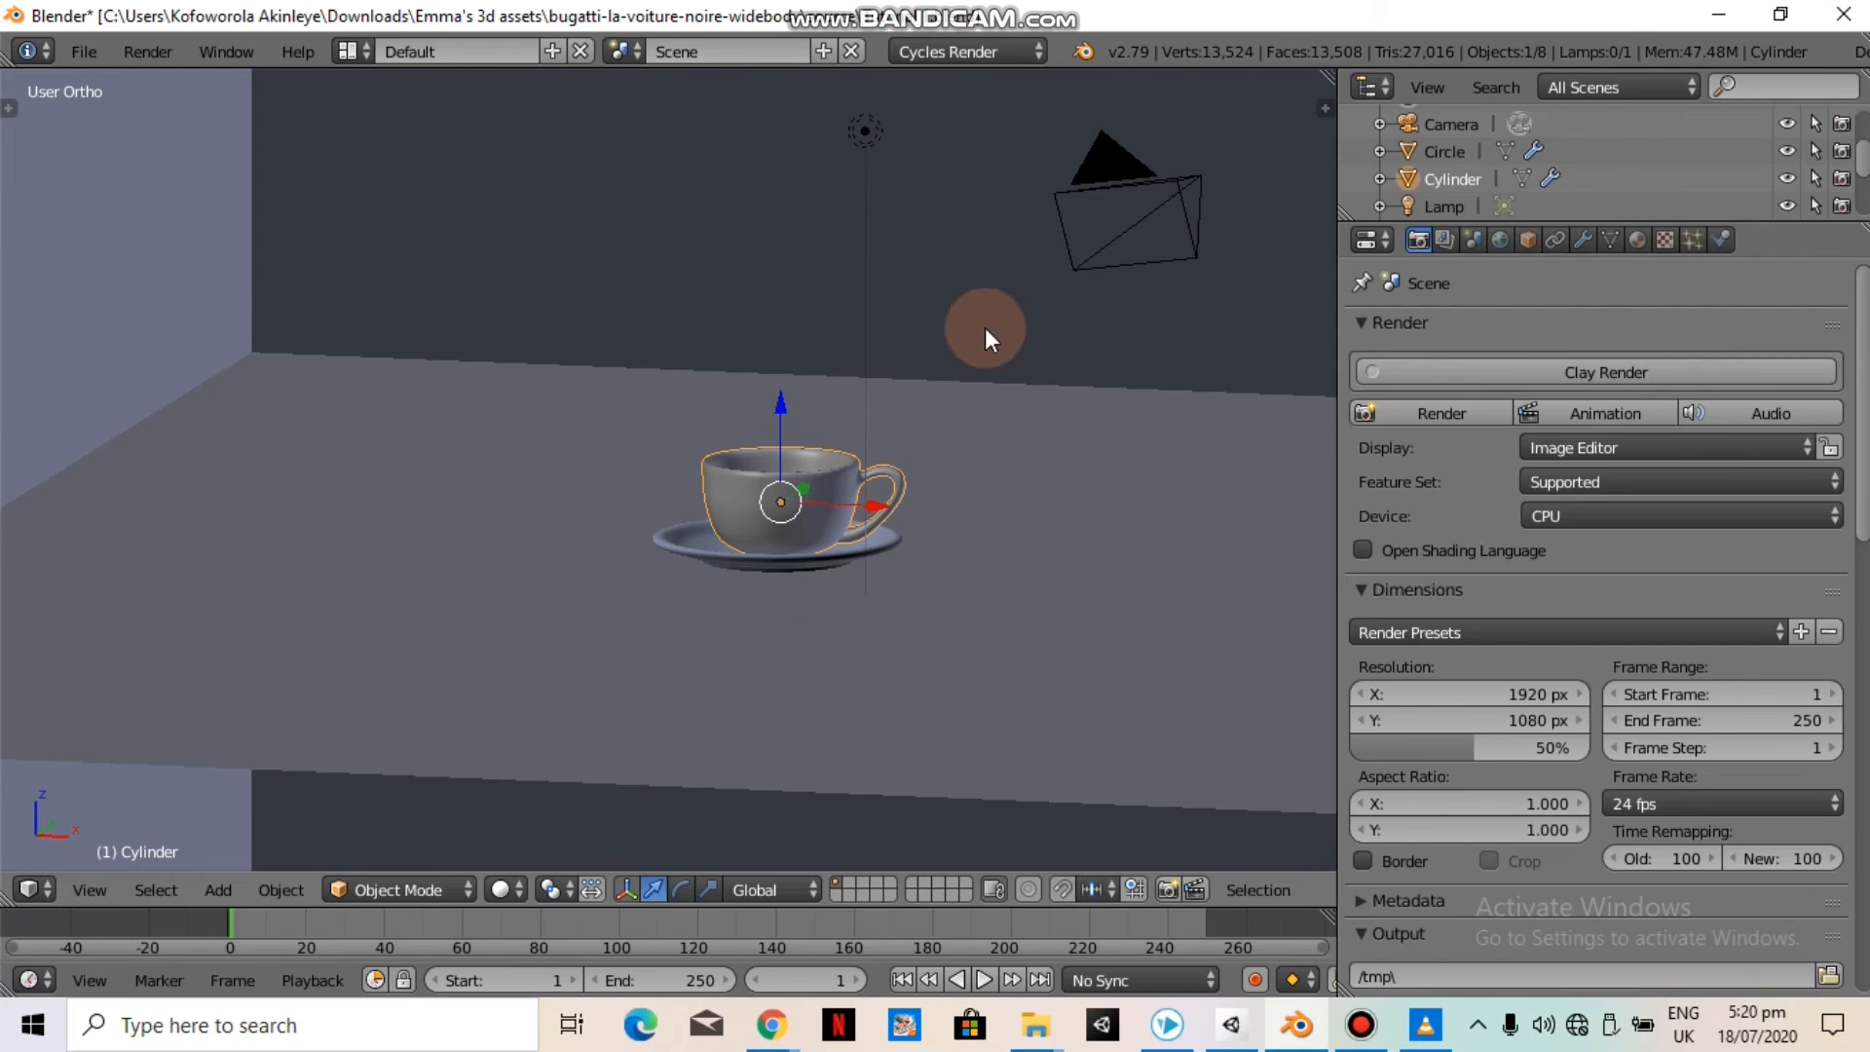
middle_drag(806, 555, 1224, 829)
scroll(989, 731, up, 2)
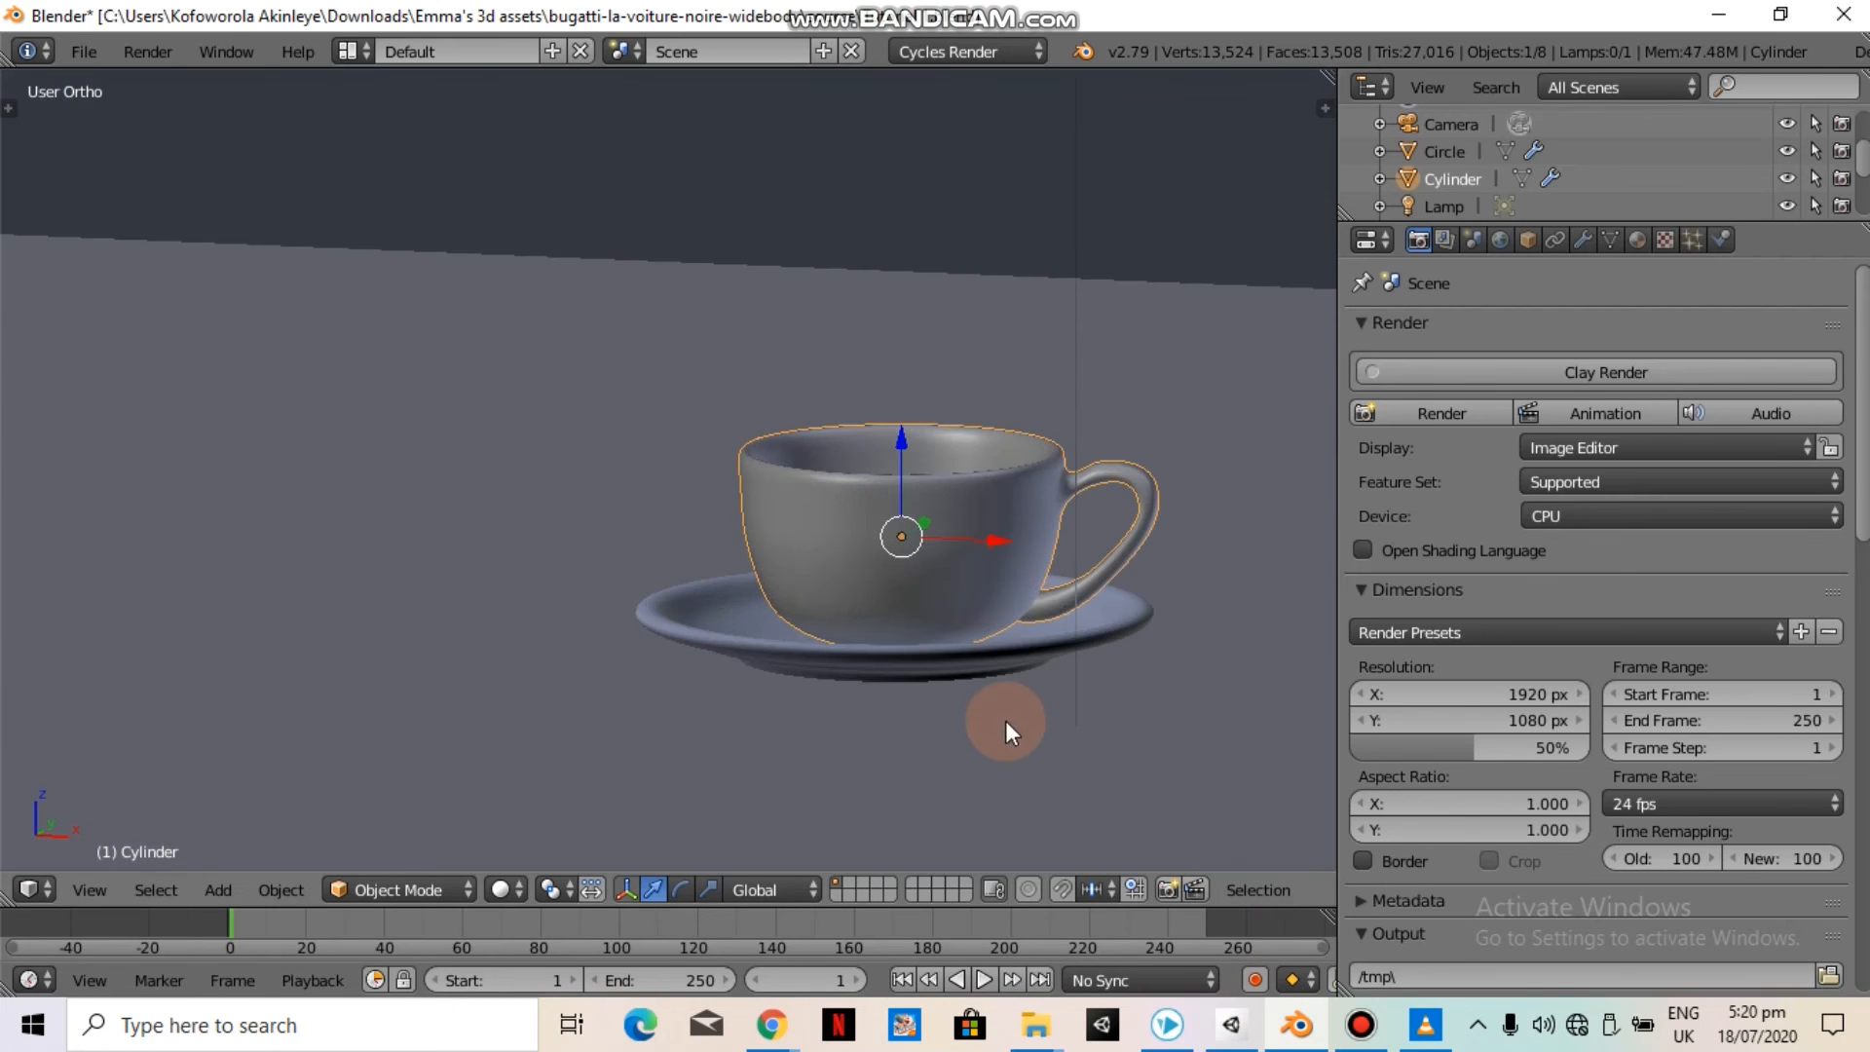
middle_drag(1040, 358, 1040, 429)
scroll(1048, 452, down, 3)
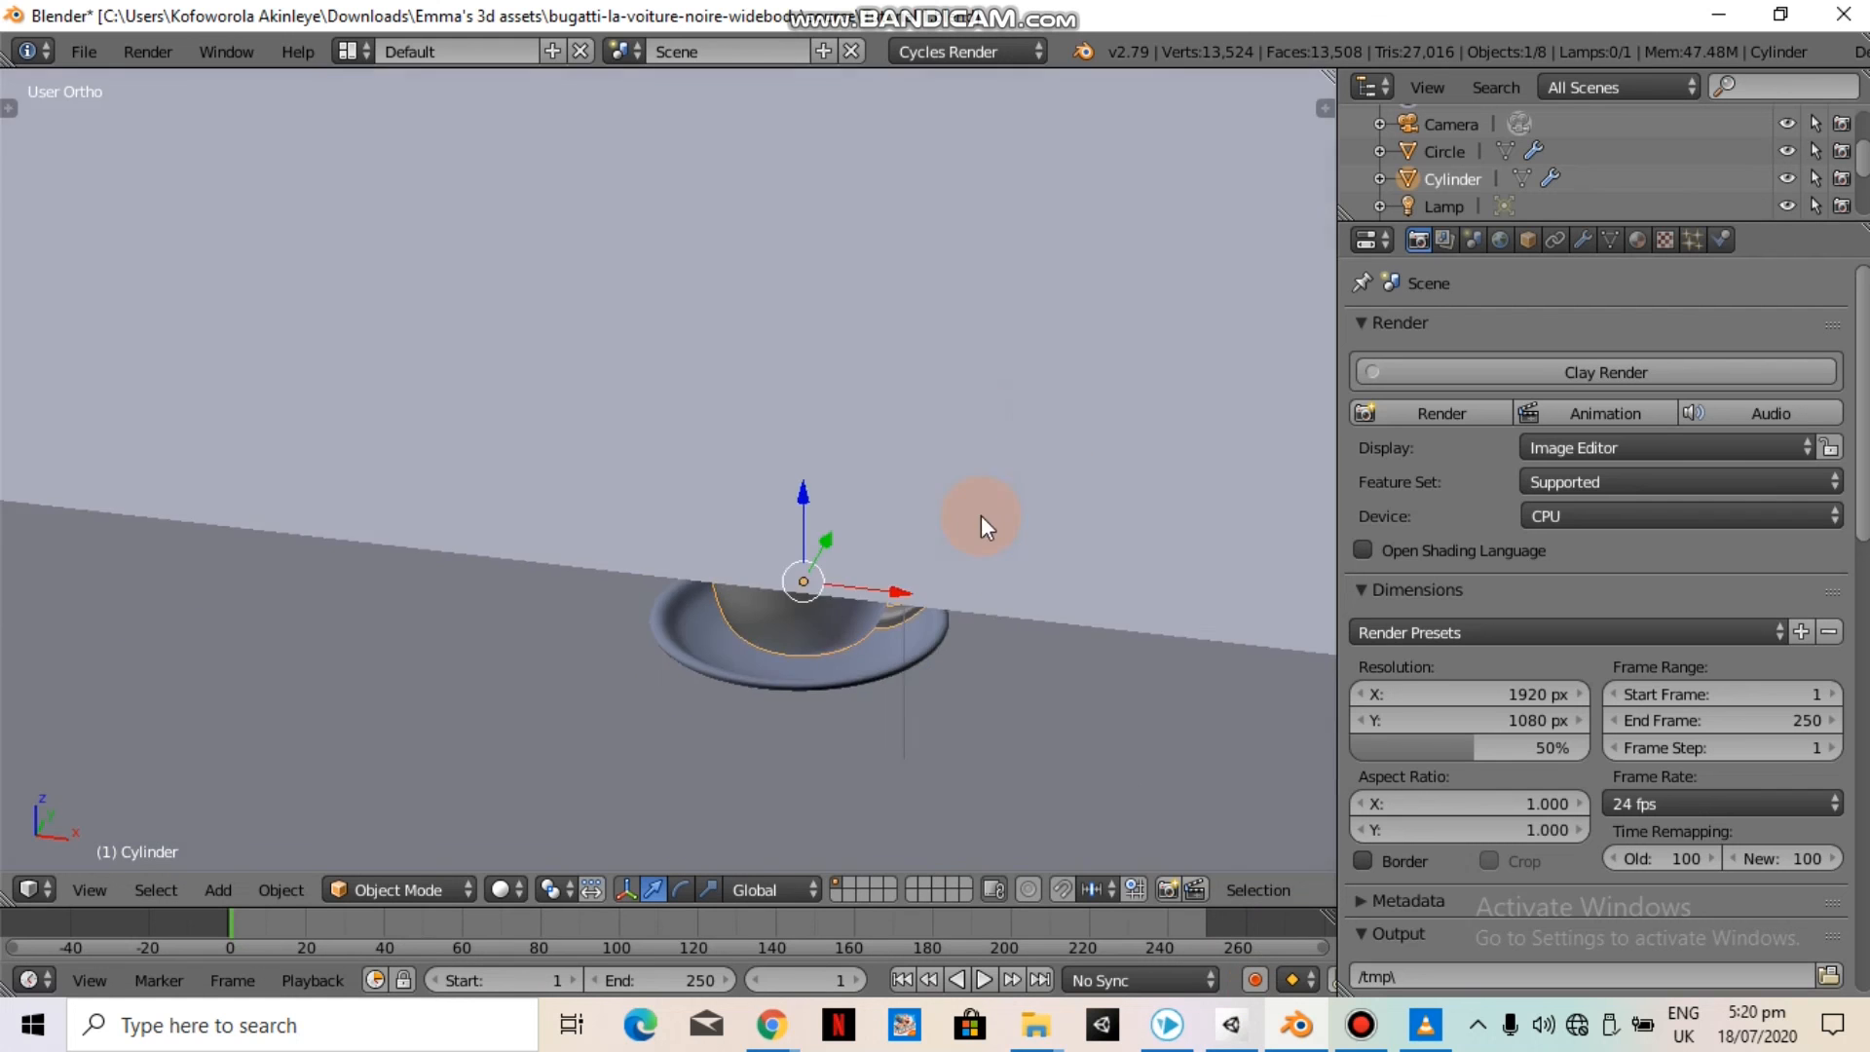
middle_drag(980, 522, 974, 508)
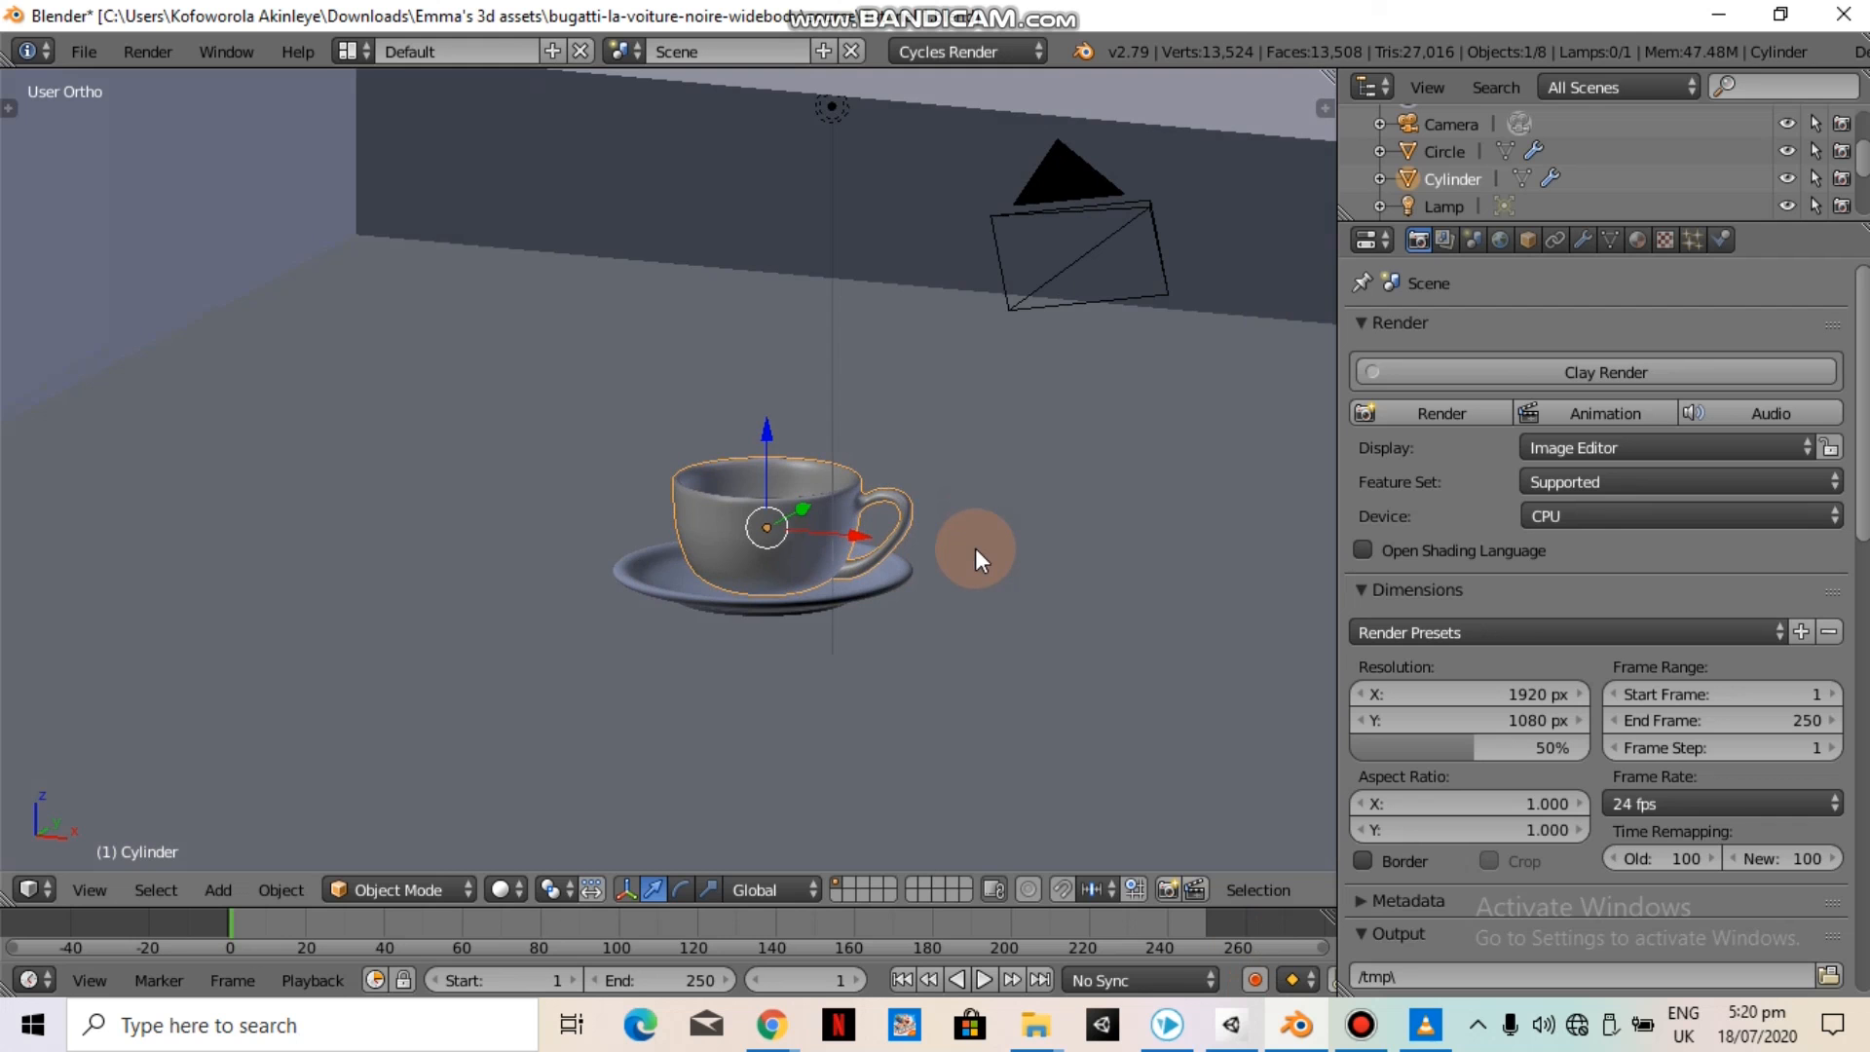
scroll(1038, 421, down, 4)
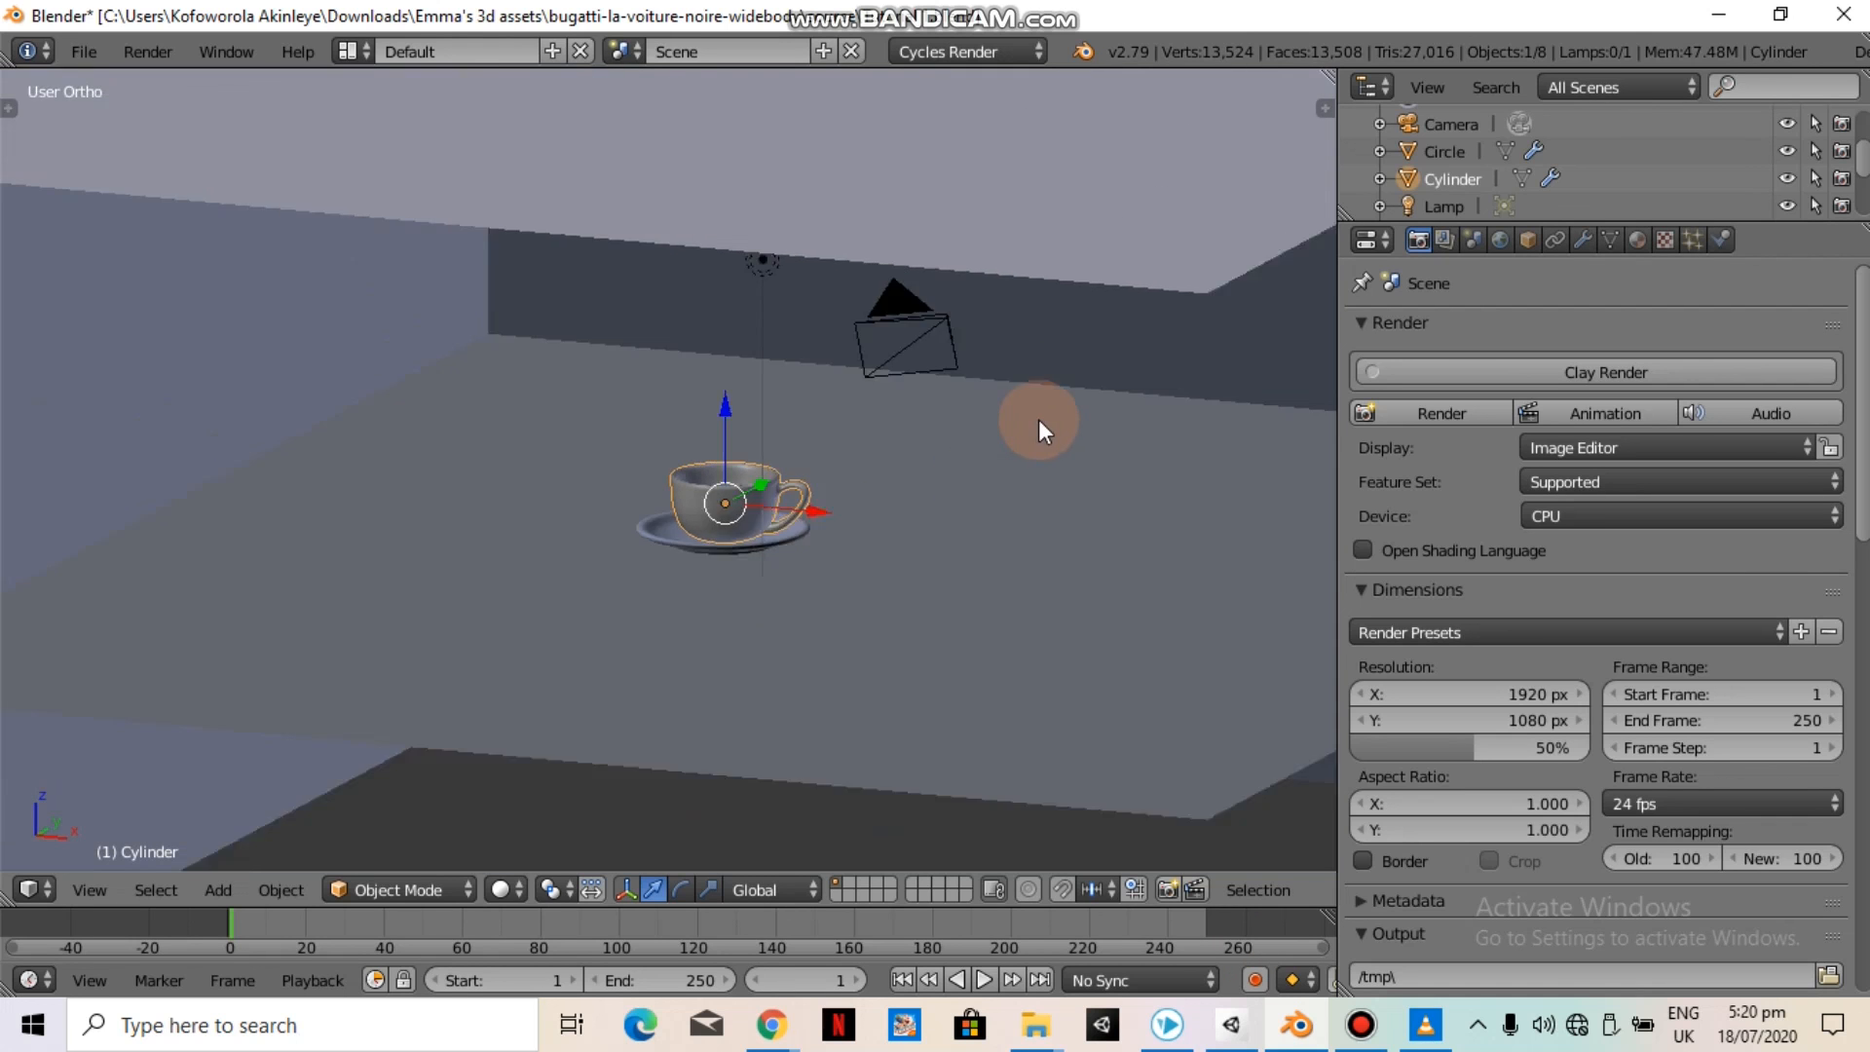